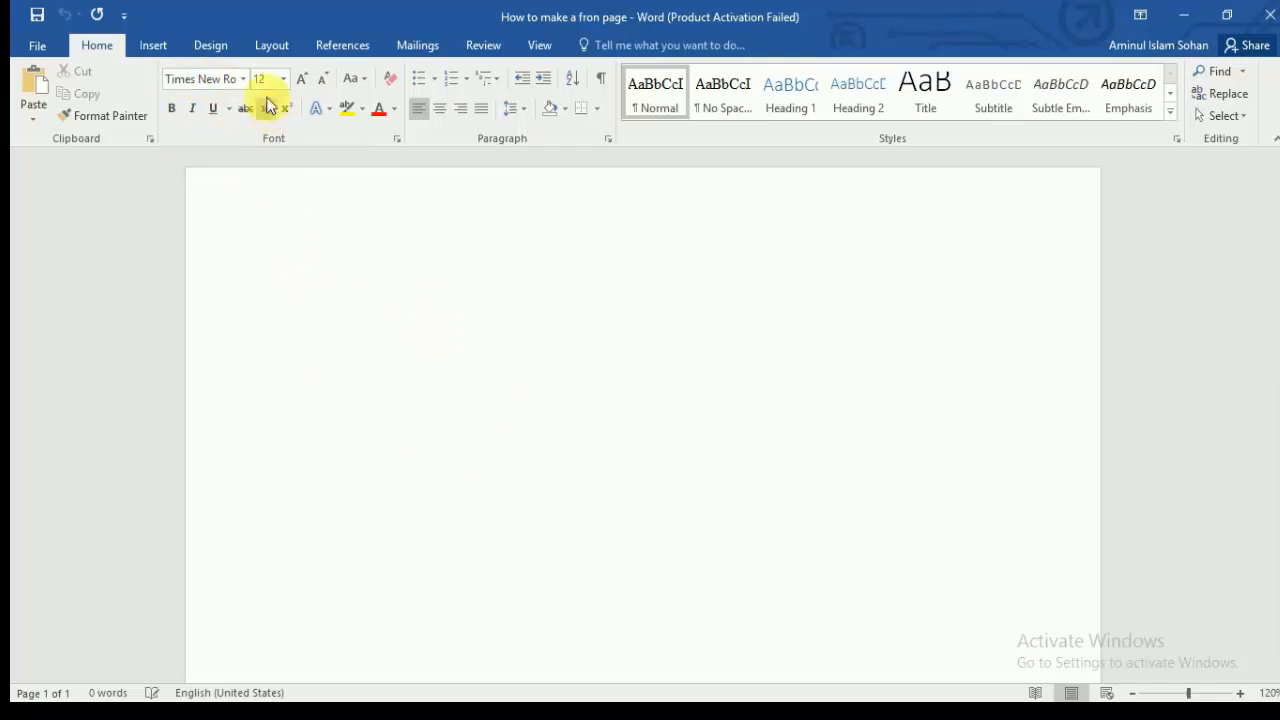
Step: Type a centred 'University of Asia Pacific' line near the top and select it
{"action": "left_click", "coordinate": [262, 79]}
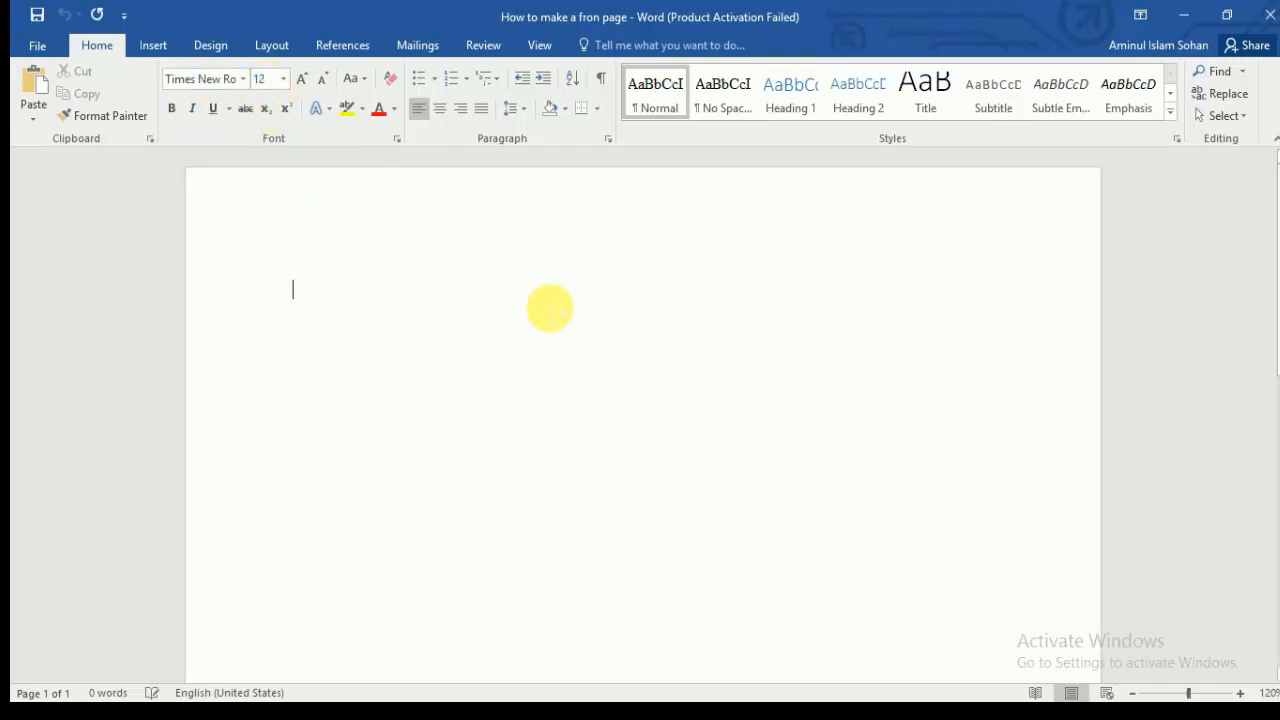
{"action": "left_click", "coordinate": [440, 108]}
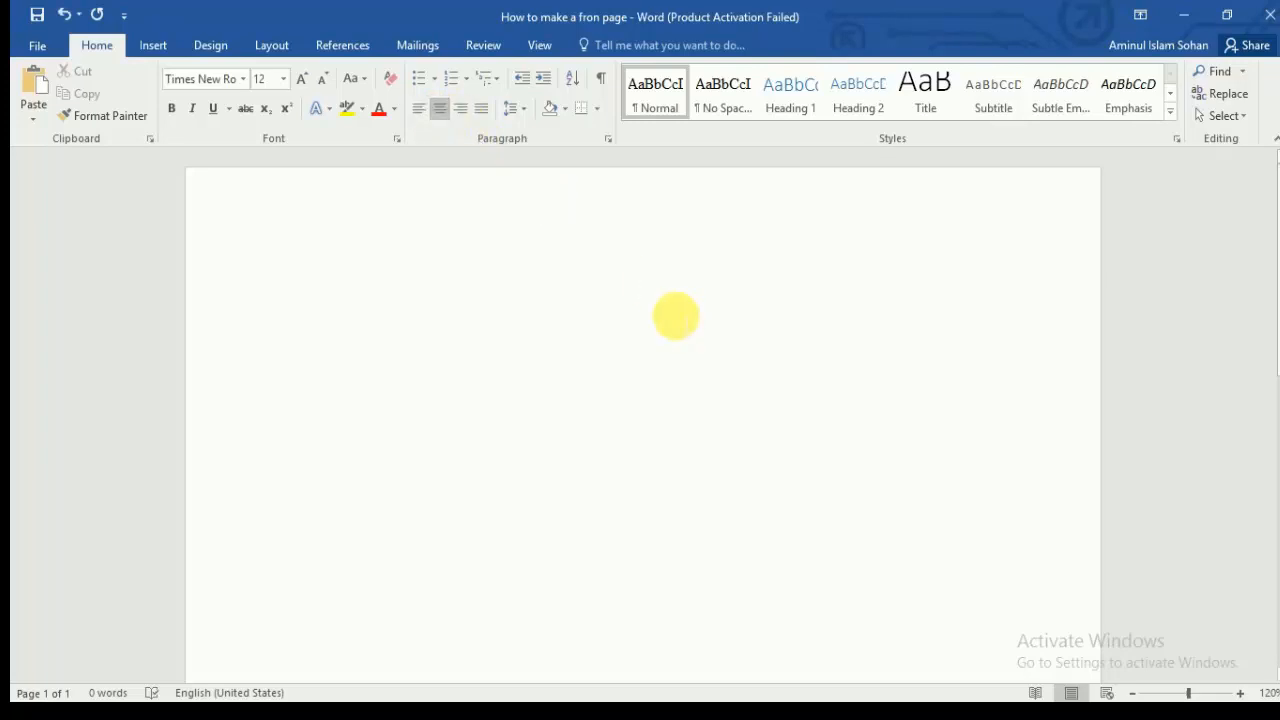
{"action": "type", "text": "Univer"}
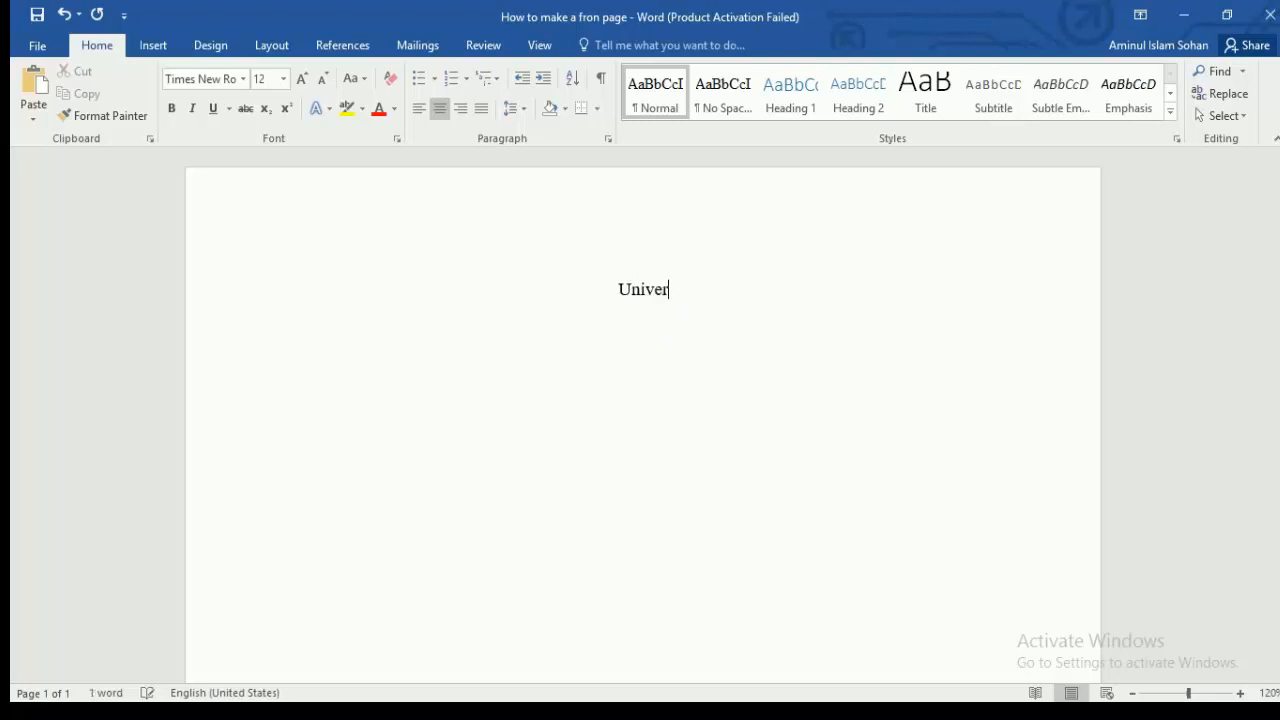
{"action": "type", "text": "sity of "}
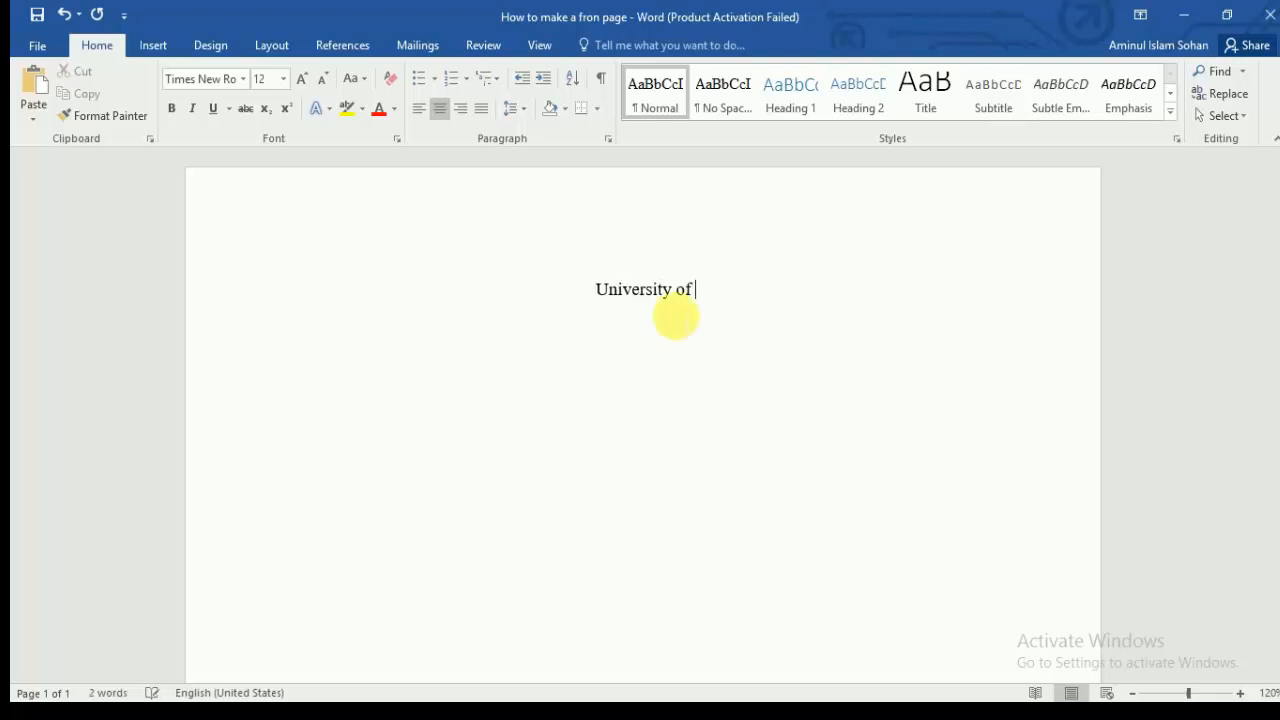
{"action": "type", "text": "Asia PAc"}
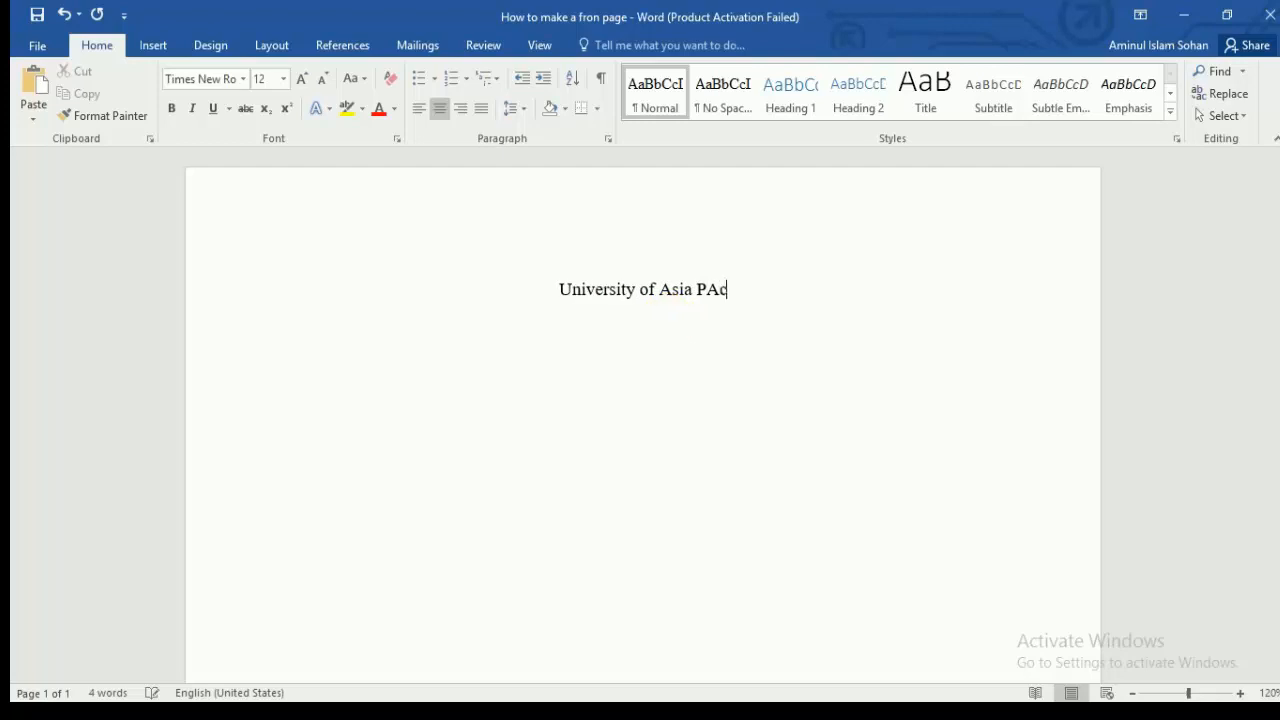
{"action": "type", "text": "ific"}
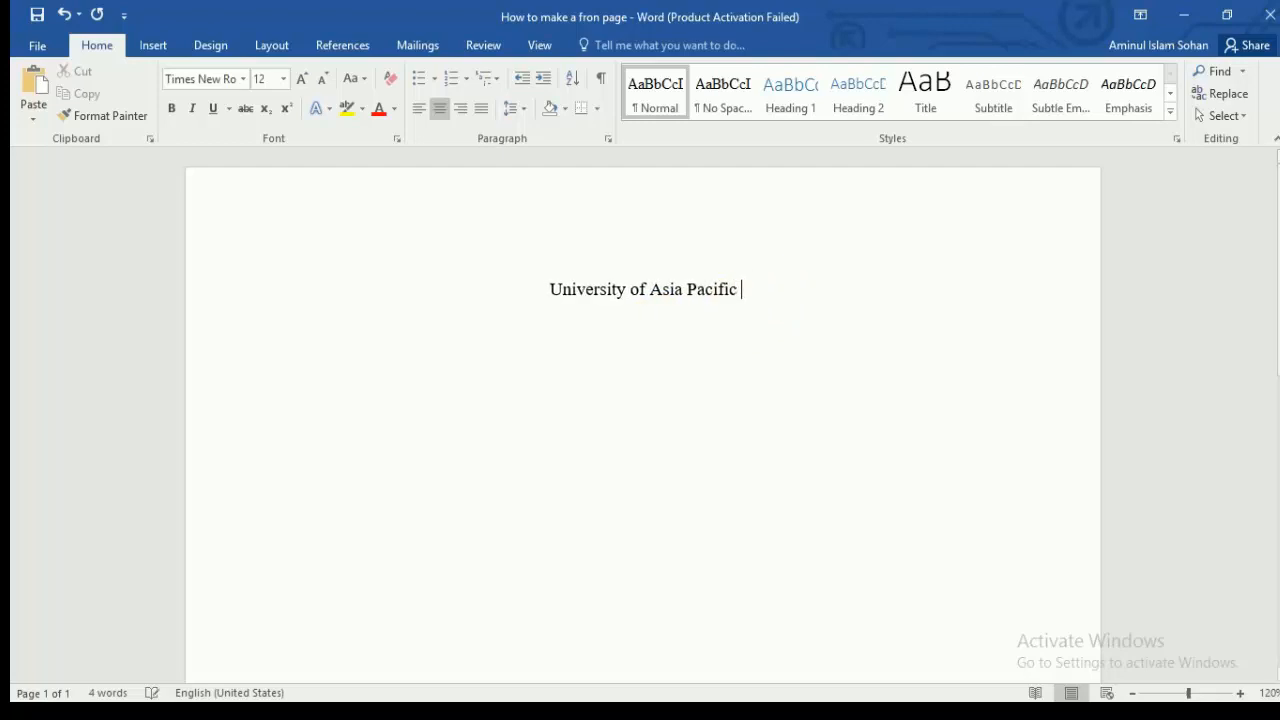
{"action": "left_click_drag", "start_coordinate": [756, 296], "coordinate": [550, 292]}
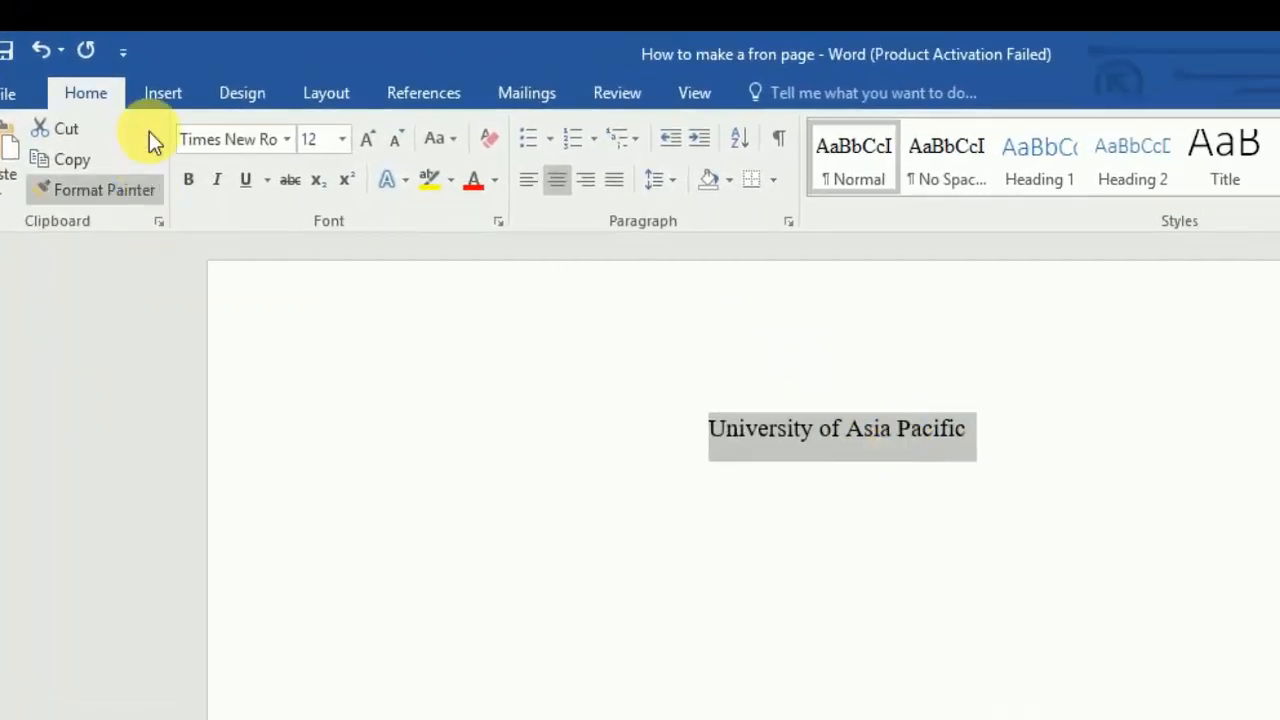
Step: Convert the selected line to WordArt using the Fill - Blue, Accent 1, Shadow style
{"action": "left_click", "coordinate": [158, 95]}
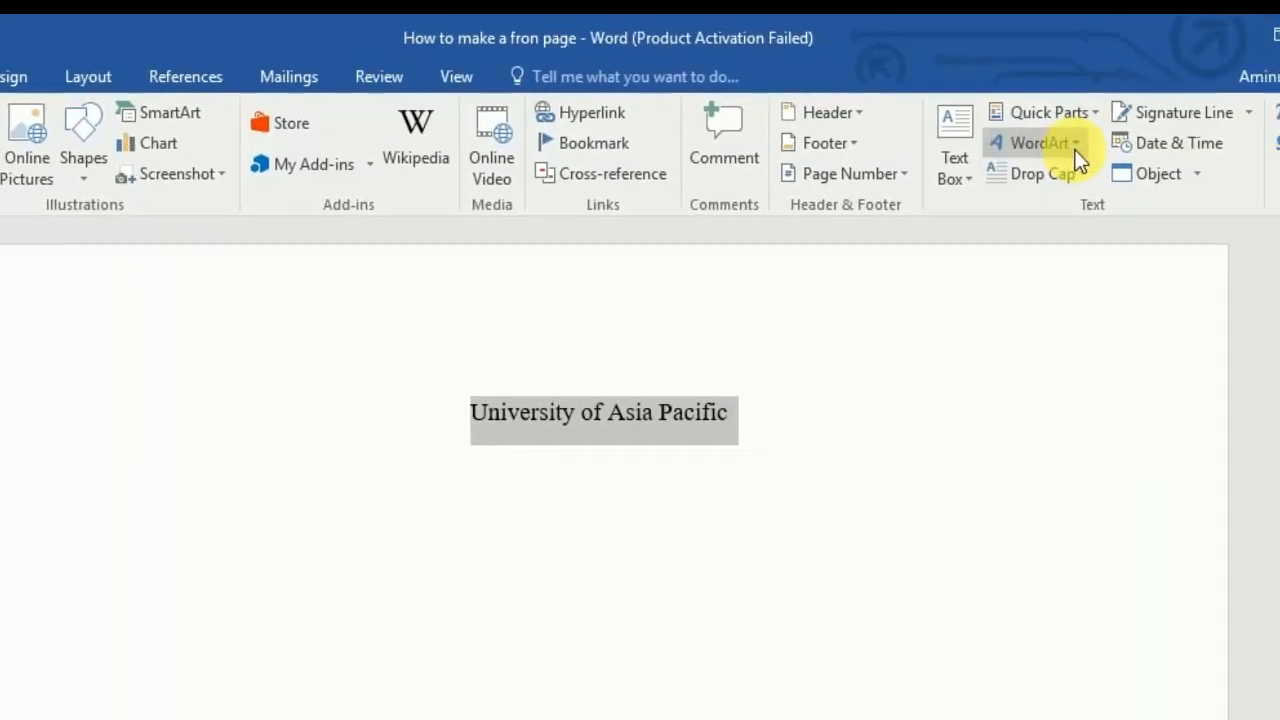
{"action": "left_click", "coordinate": [1262, 158]}
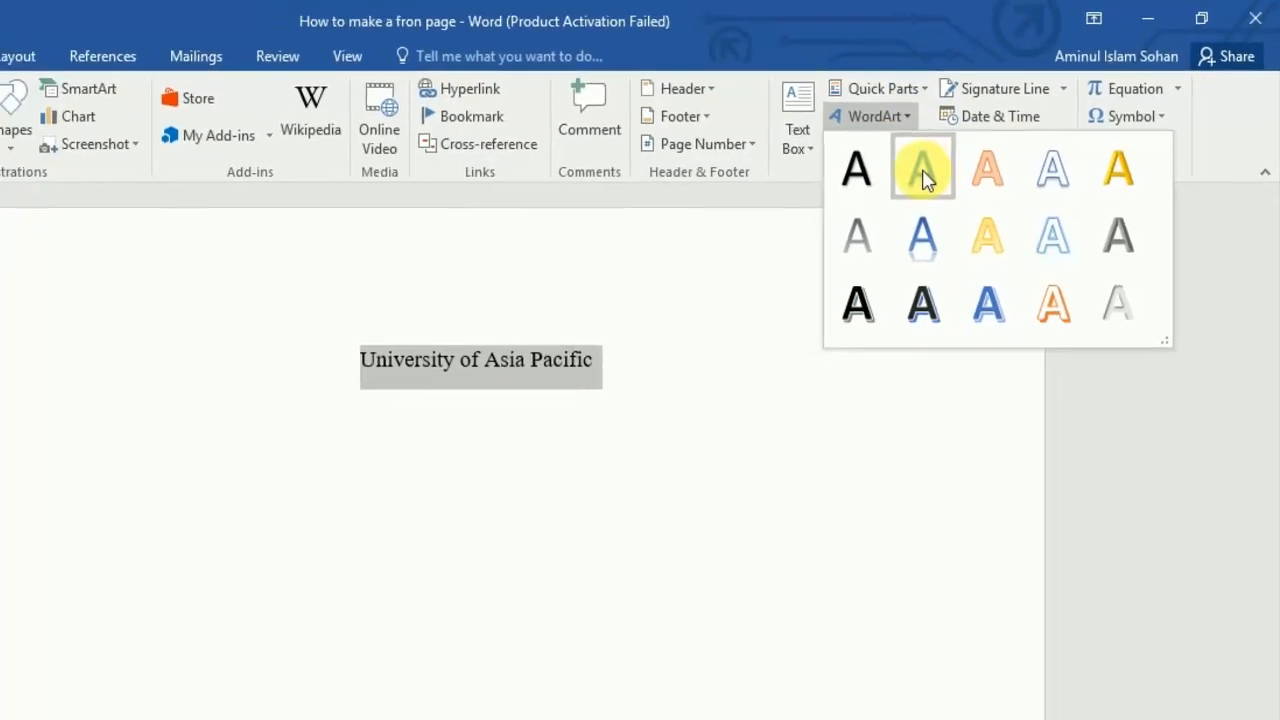
{"action": "left_click", "coordinate": [922, 172]}
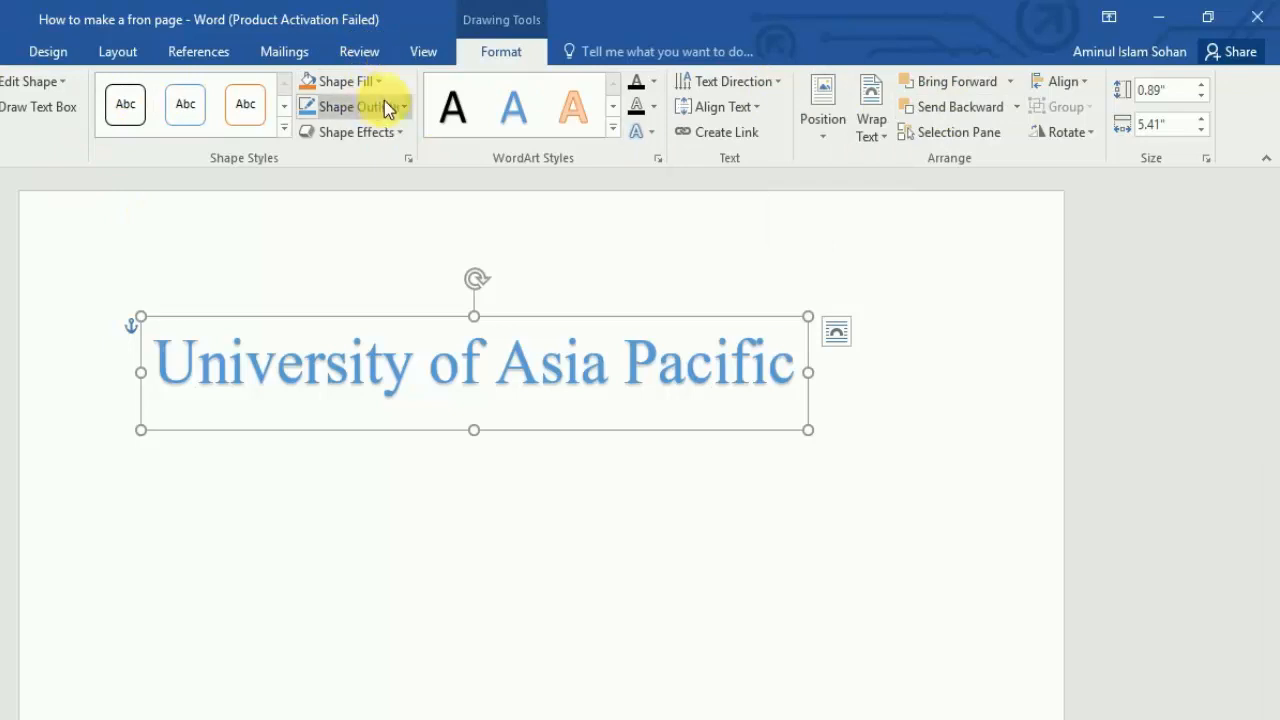
Step: Set the WordArt text fill to Automatic (black) and the text outline to Dark Red
{"action": "left_click", "coordinate": [654, 81]}
{"action": "left_click", "coordinate": [643, 107]}
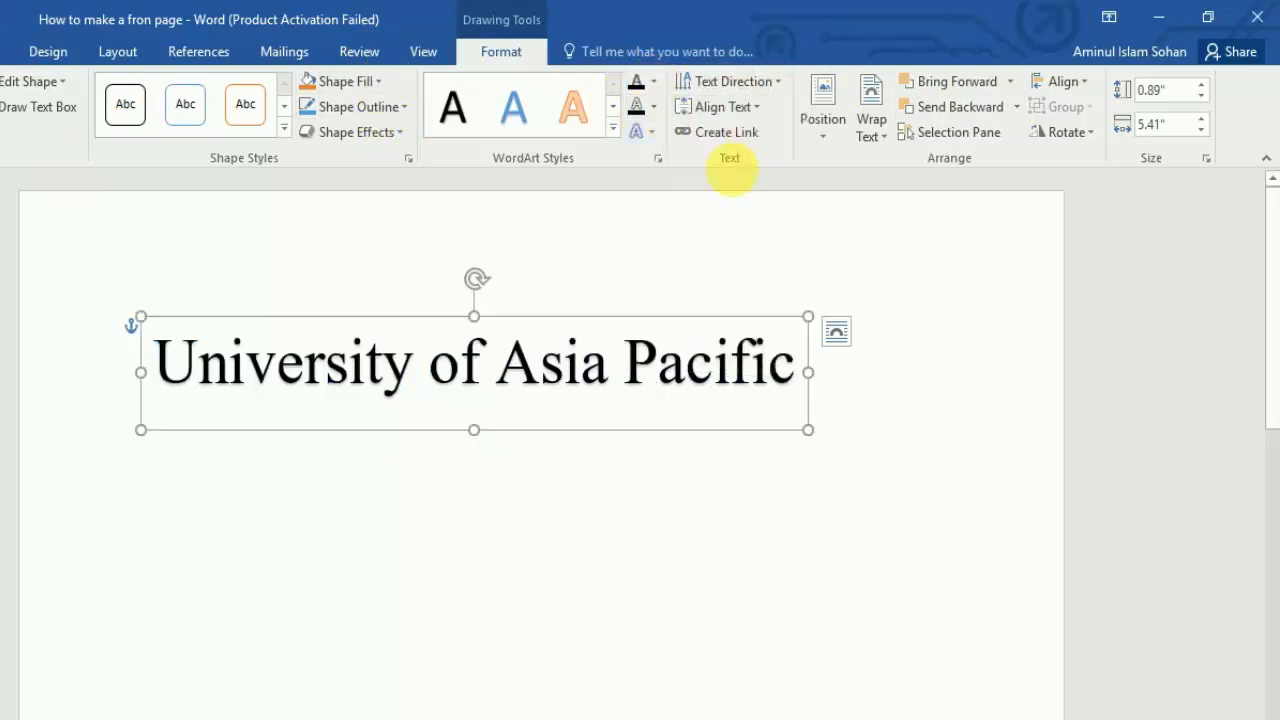
{"action": "left_click", "coordinate": [653, 107]}
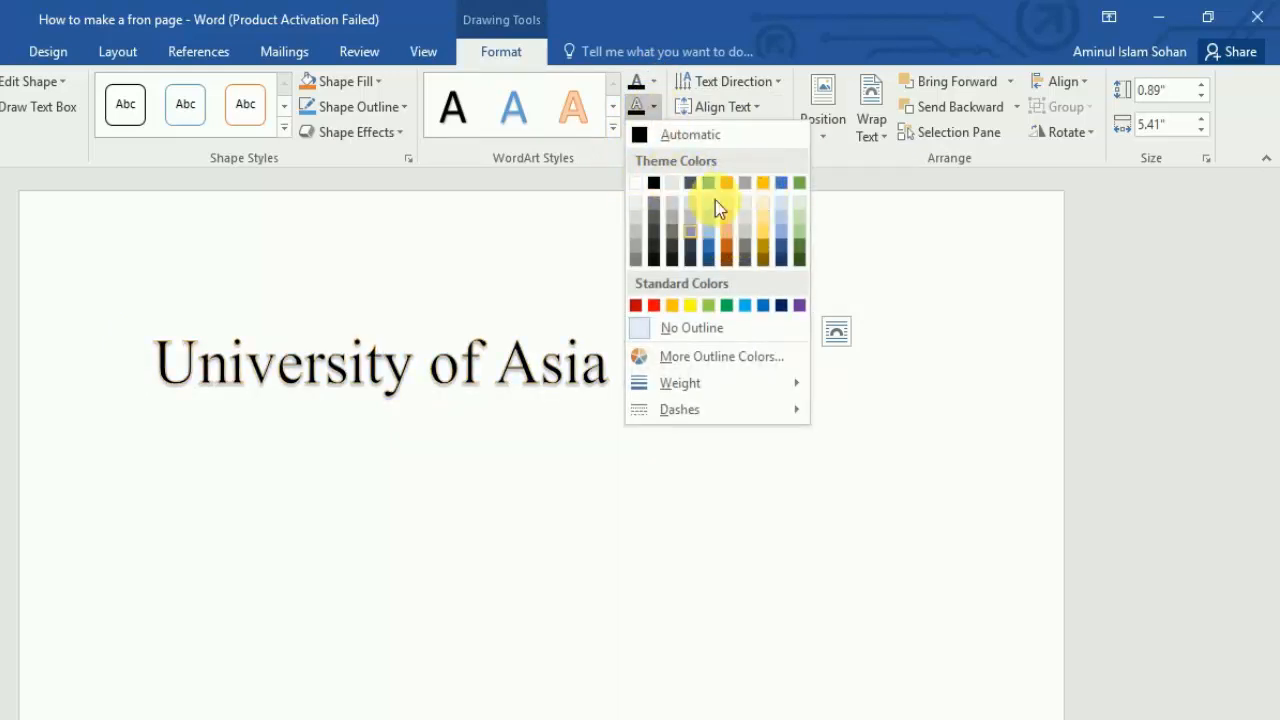
{"action": "left_click", "coordinate": [635, 305]}
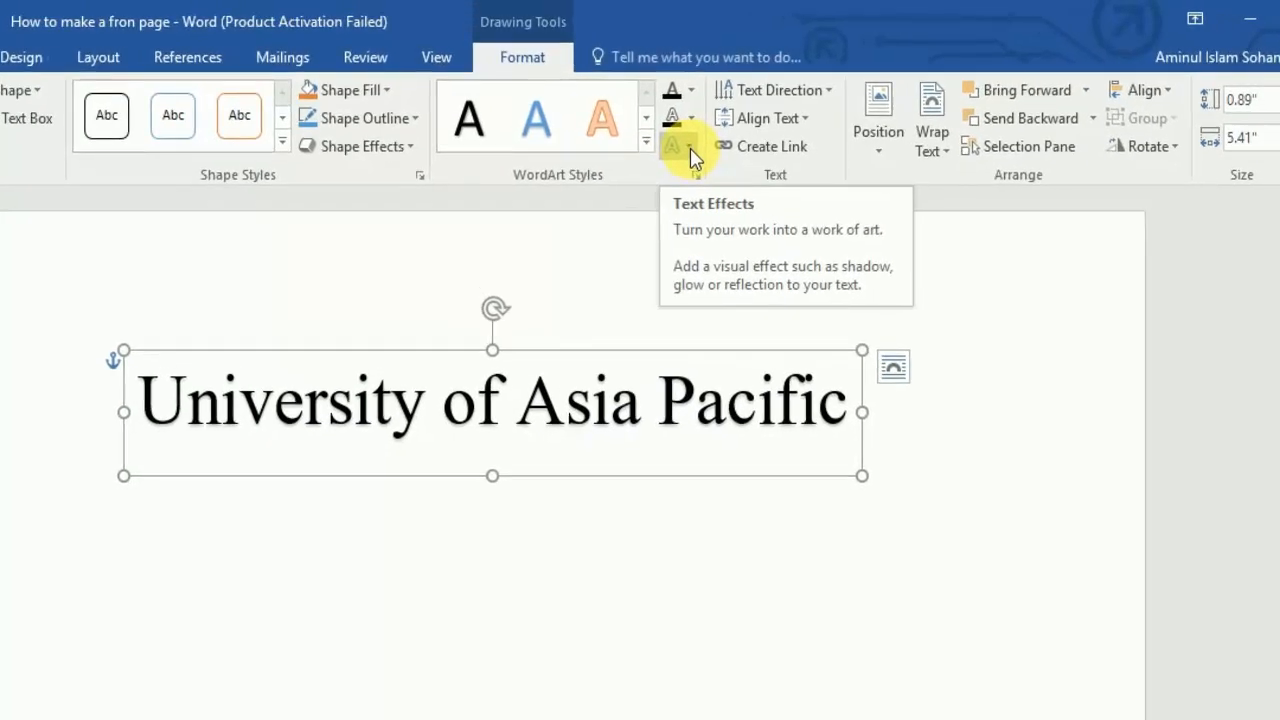
Step: Apply a Warp style from Text Effects > Transform to the WordArt title
{"action": "left_click", "coordinate": [690, 147]}
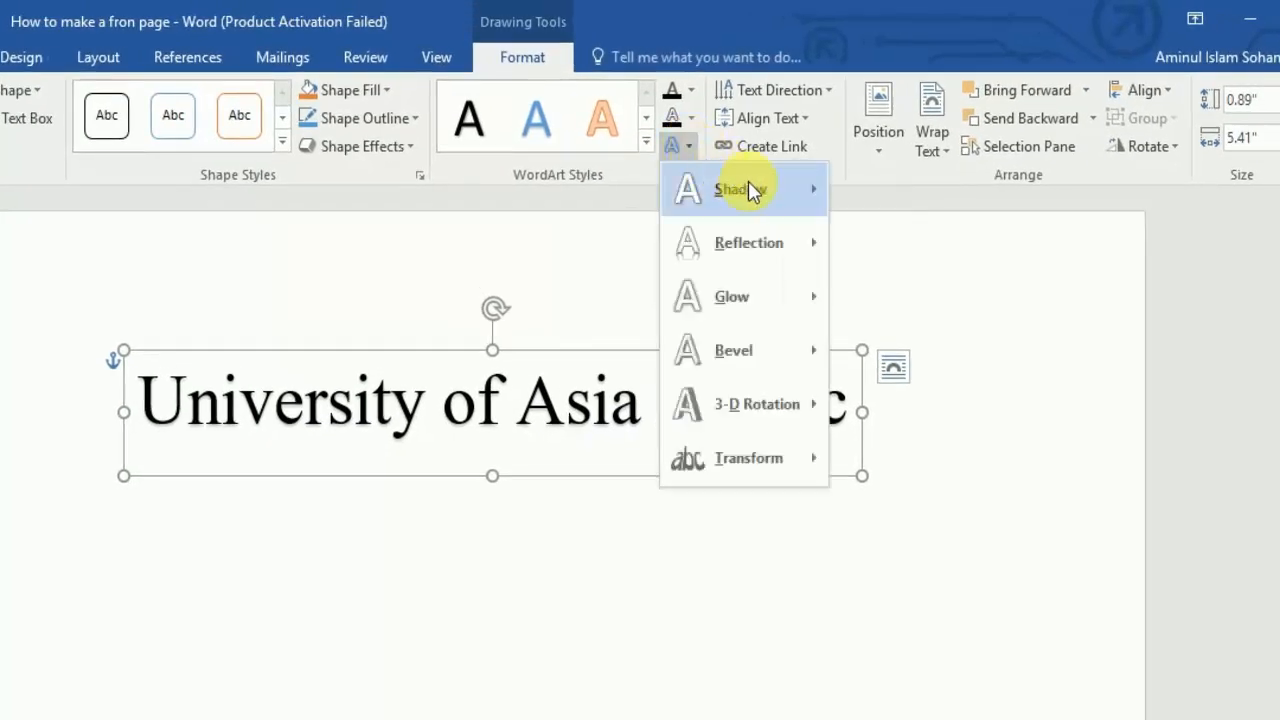
{"action": "mouse_move", "coordinate": [748, 182]}
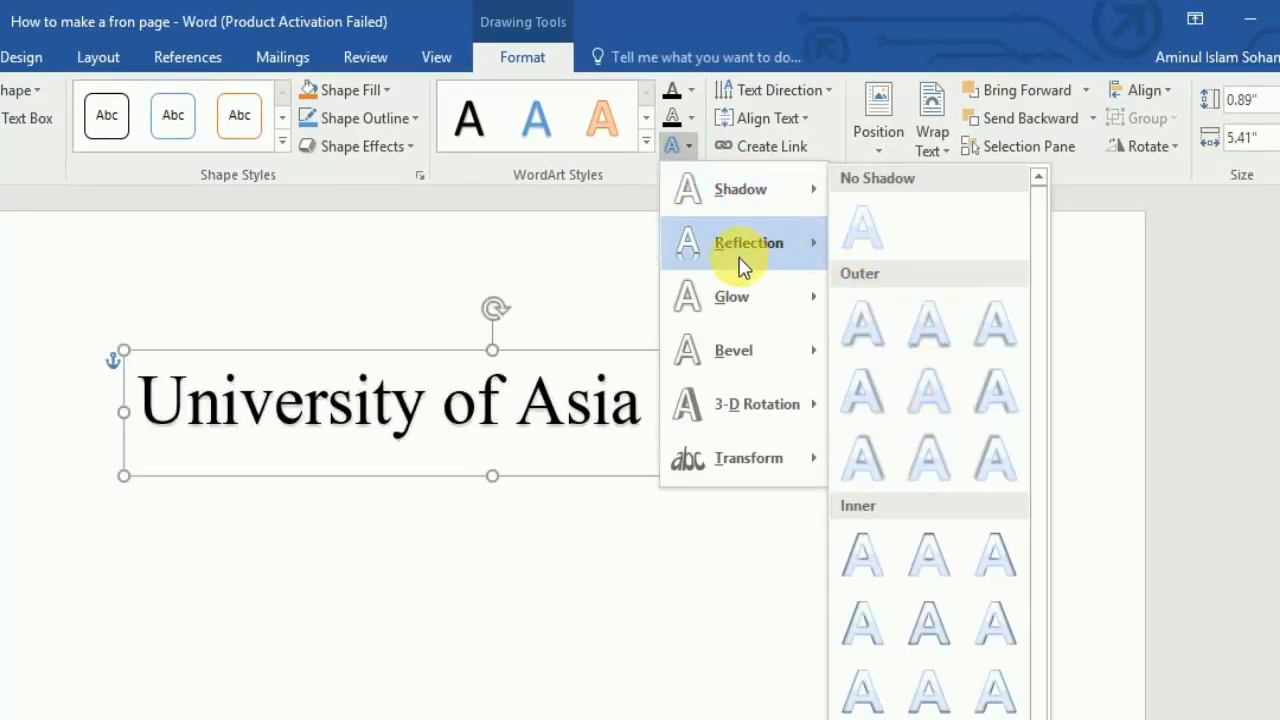
{"action": "mouse_move", "coordinate": [740, 255]}
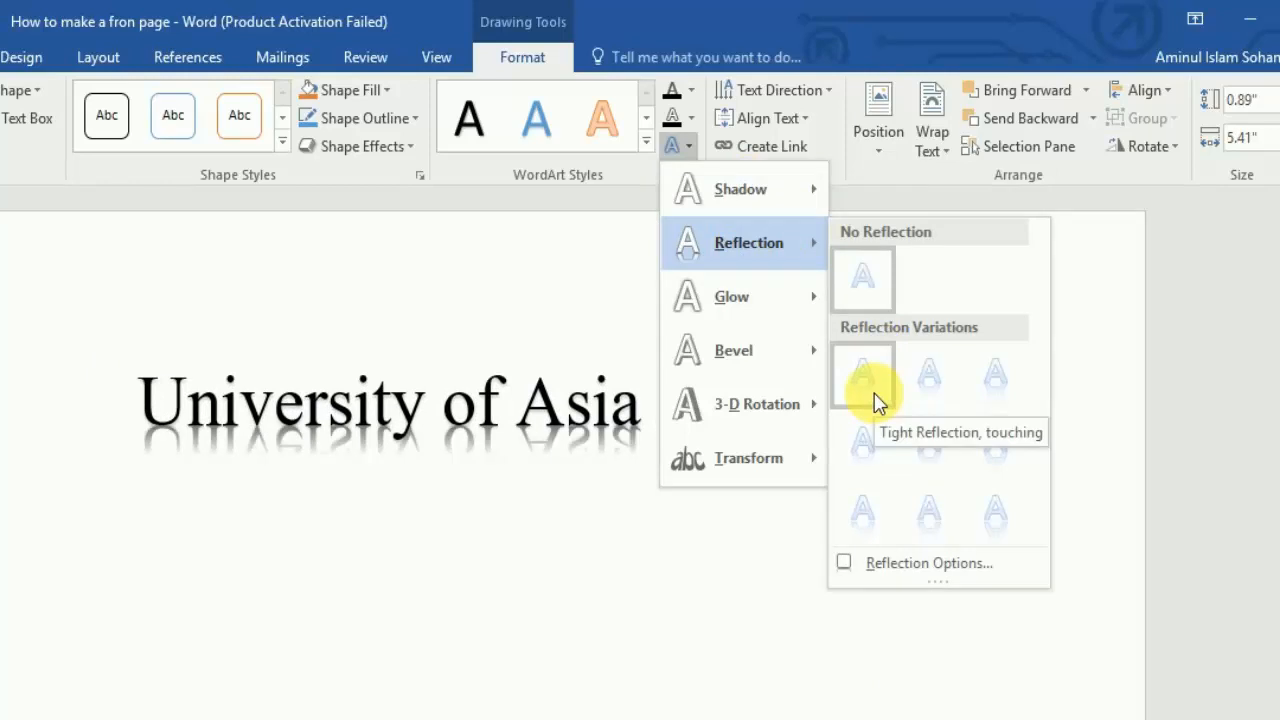
{"action": "mouse_move", "coordinate": [780, 310]}
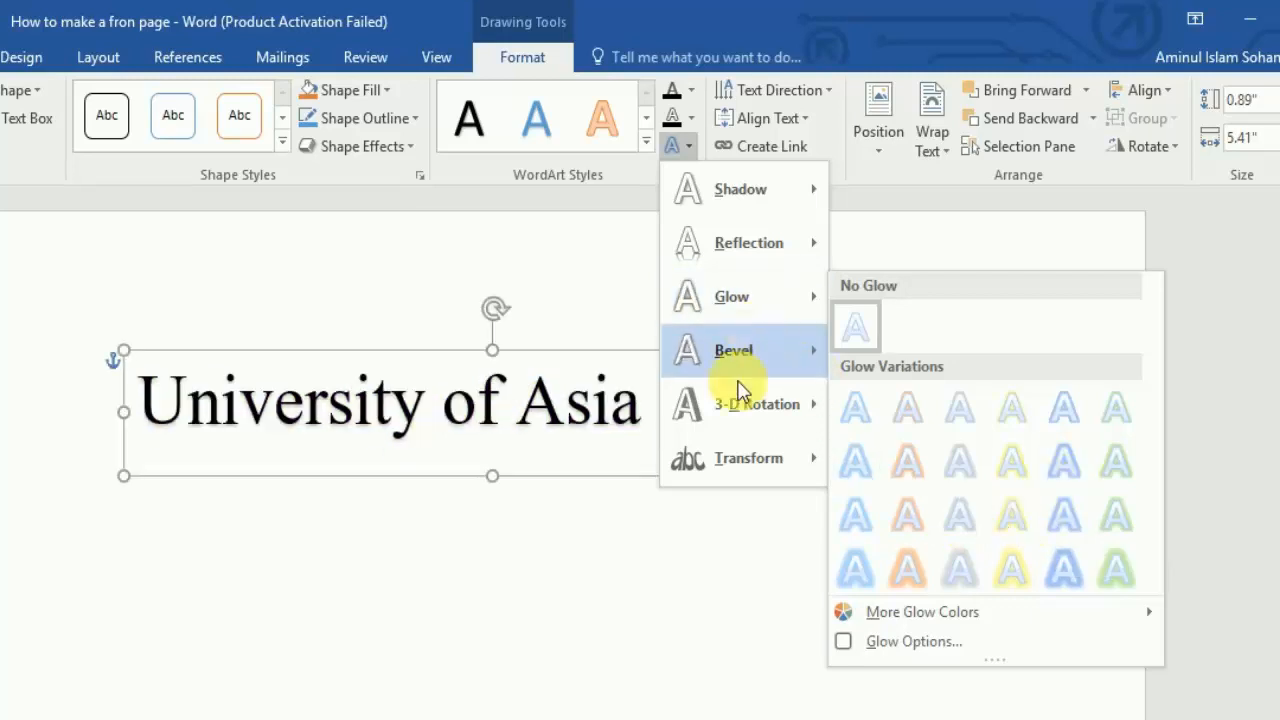
{"action": "mouse_move", "coordinate": [750, 460]}
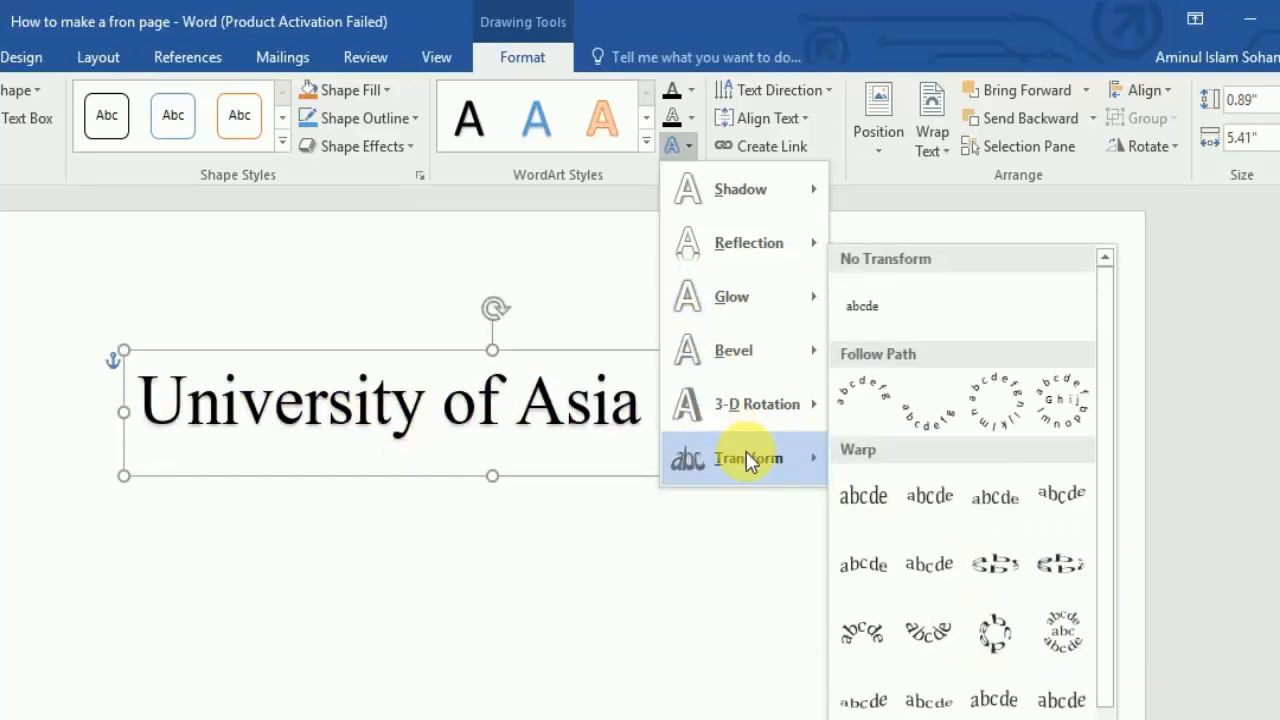
{"action": "scroll", "coordinate": [940, 540], "scroll_direction": "down", "scroll_amount": 3}
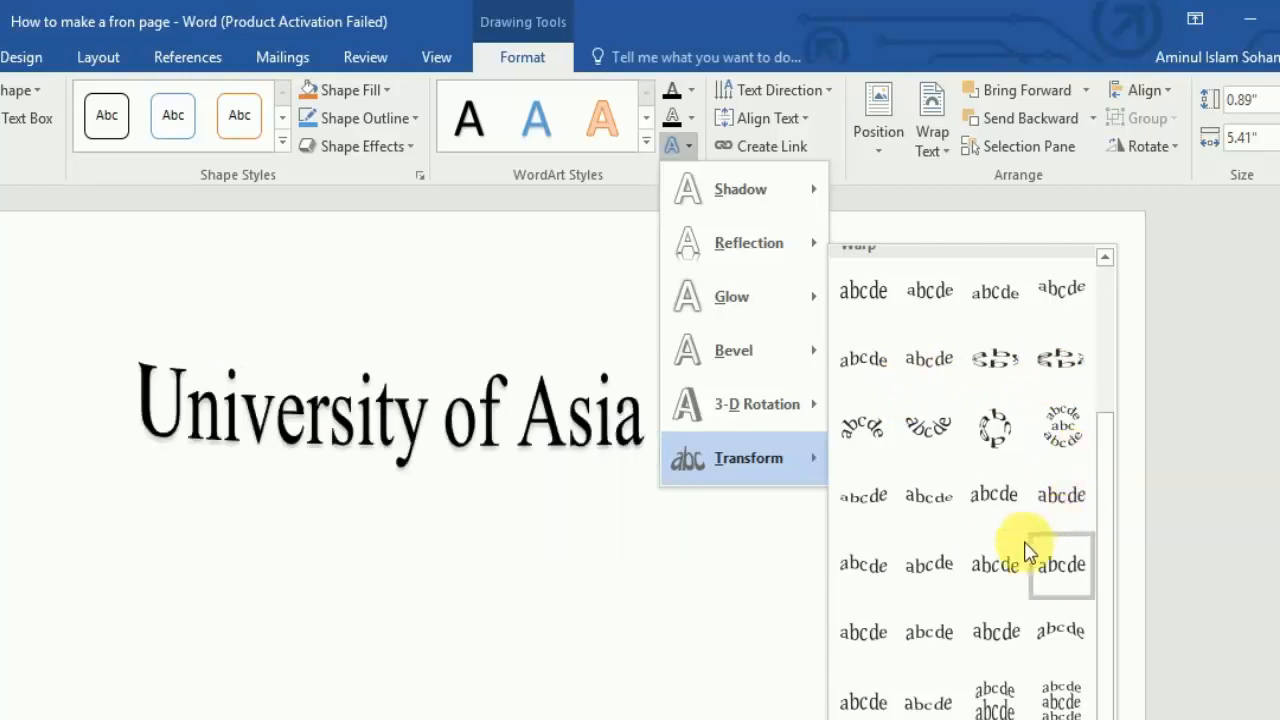
{"action": "left_click", "coordinate": [932, 630]}
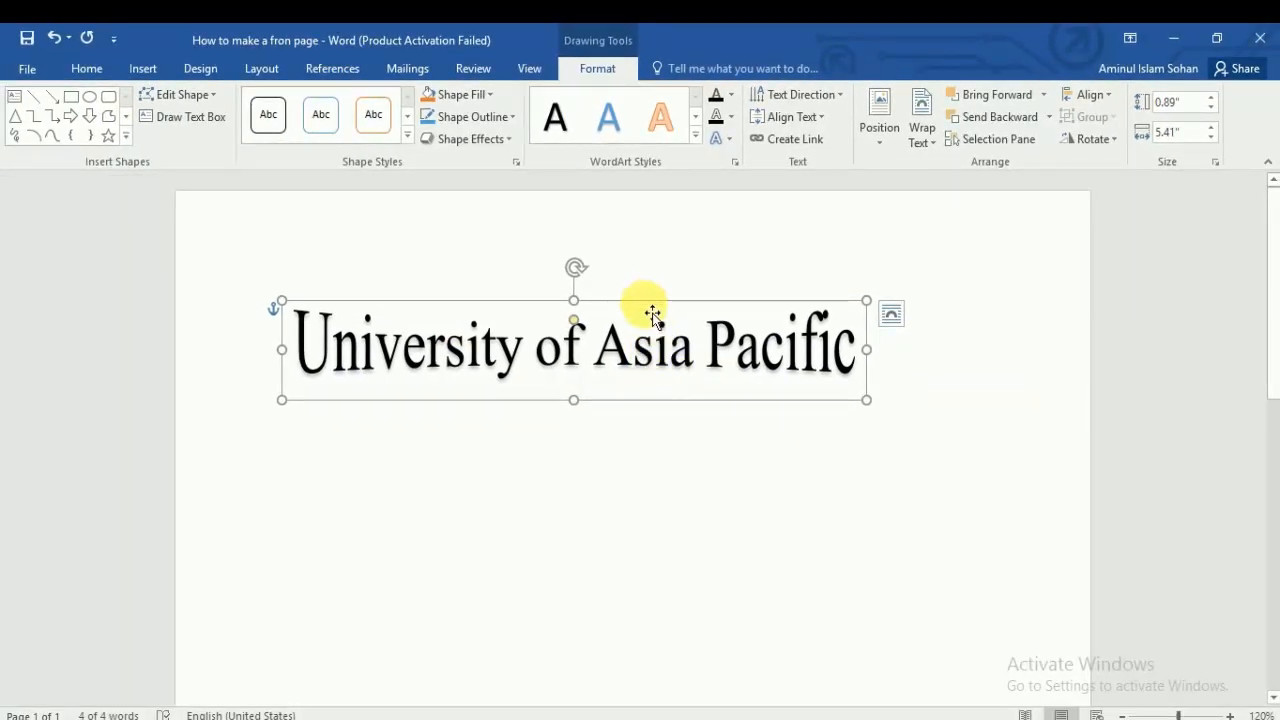
Step: Set the WordArt title text to 20 pt font size
{"action": "left_click", "coordinate": [86, 70]}
{"action": "left_click", "coordinate": [514, 343]}
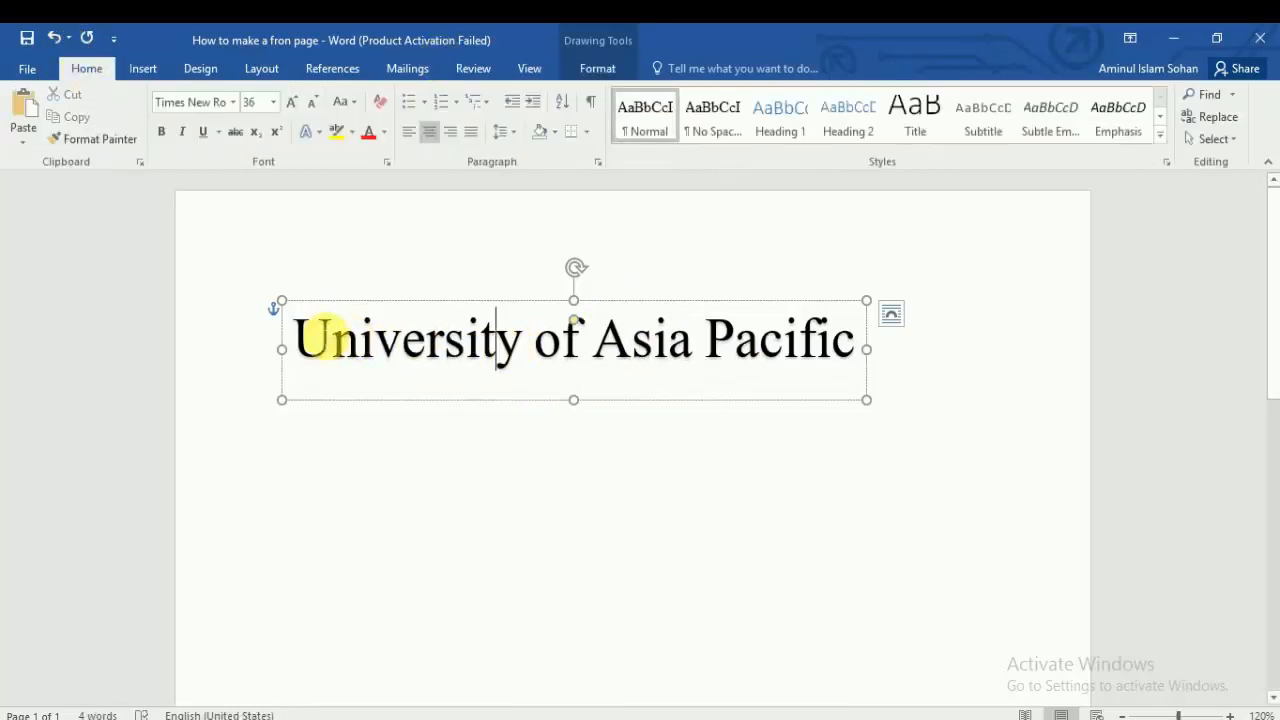
{"action": "left_click_drag", "start_coordinate": [312, 338], "coordinate": [809, 377]}
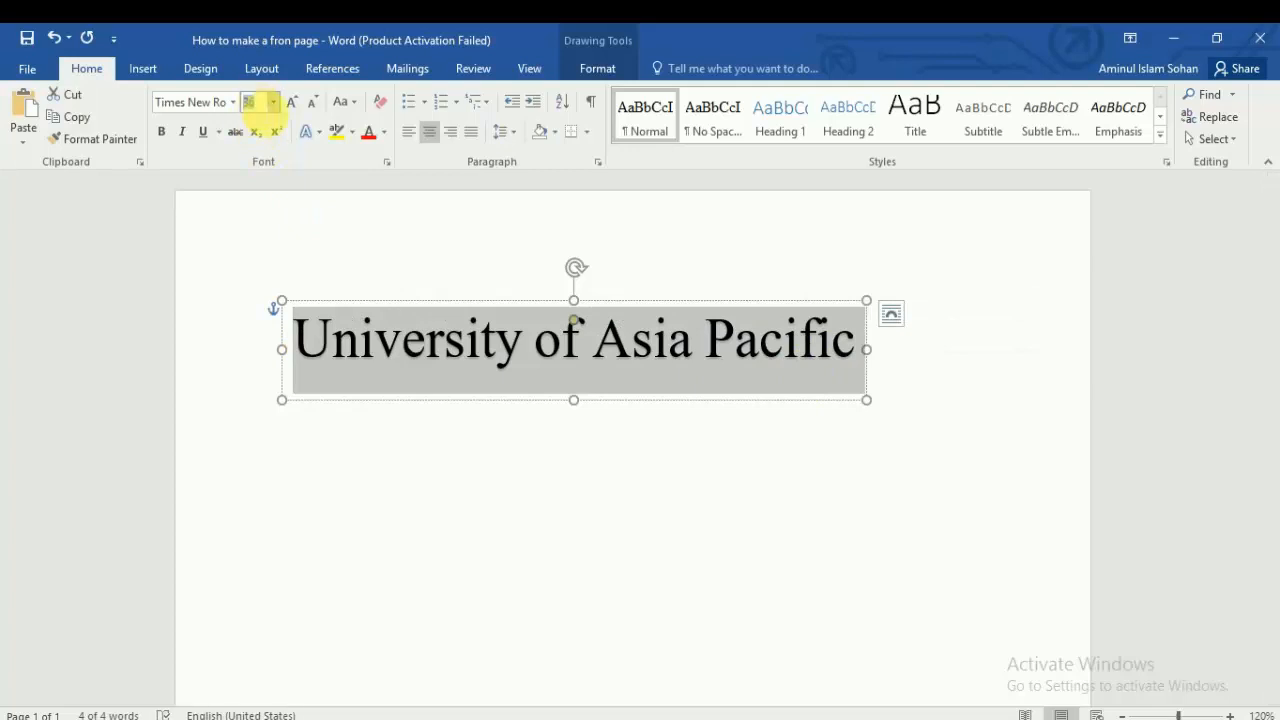
{"action": "type", "text": "20"}
{"action": "key", "text": "Return"}
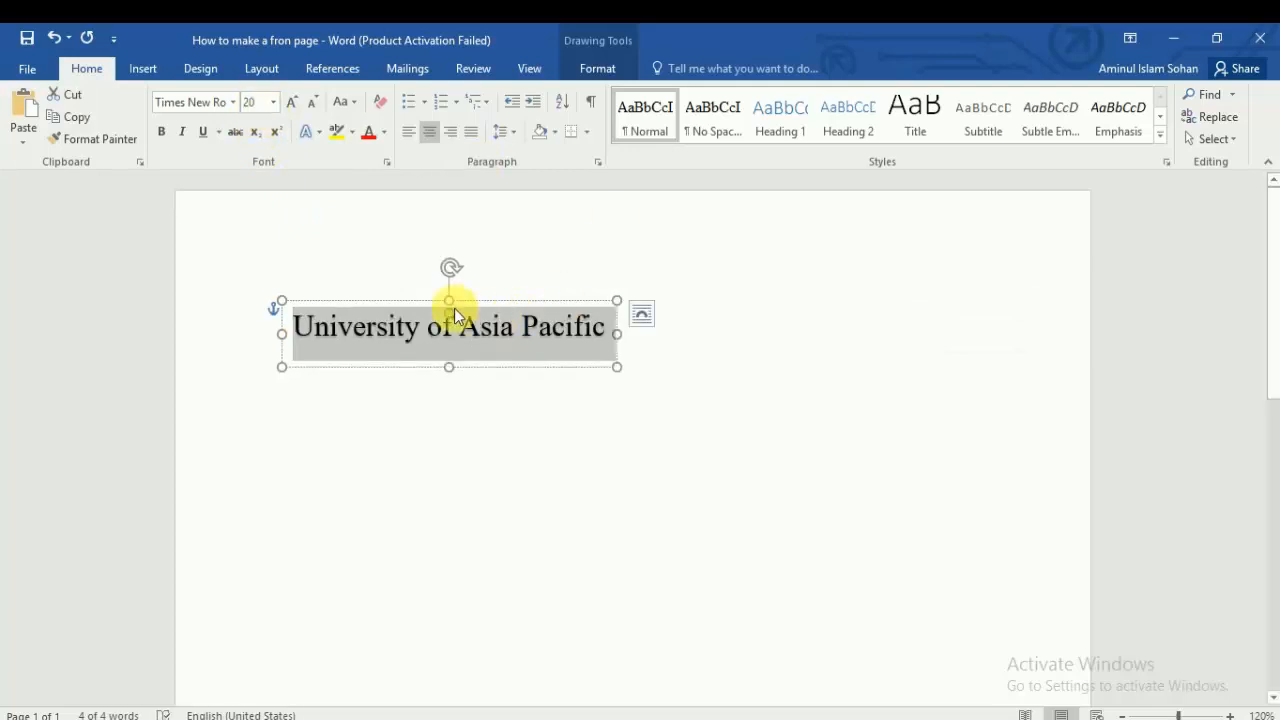
{"action": "left_click", "coordinate": [518, 340]}
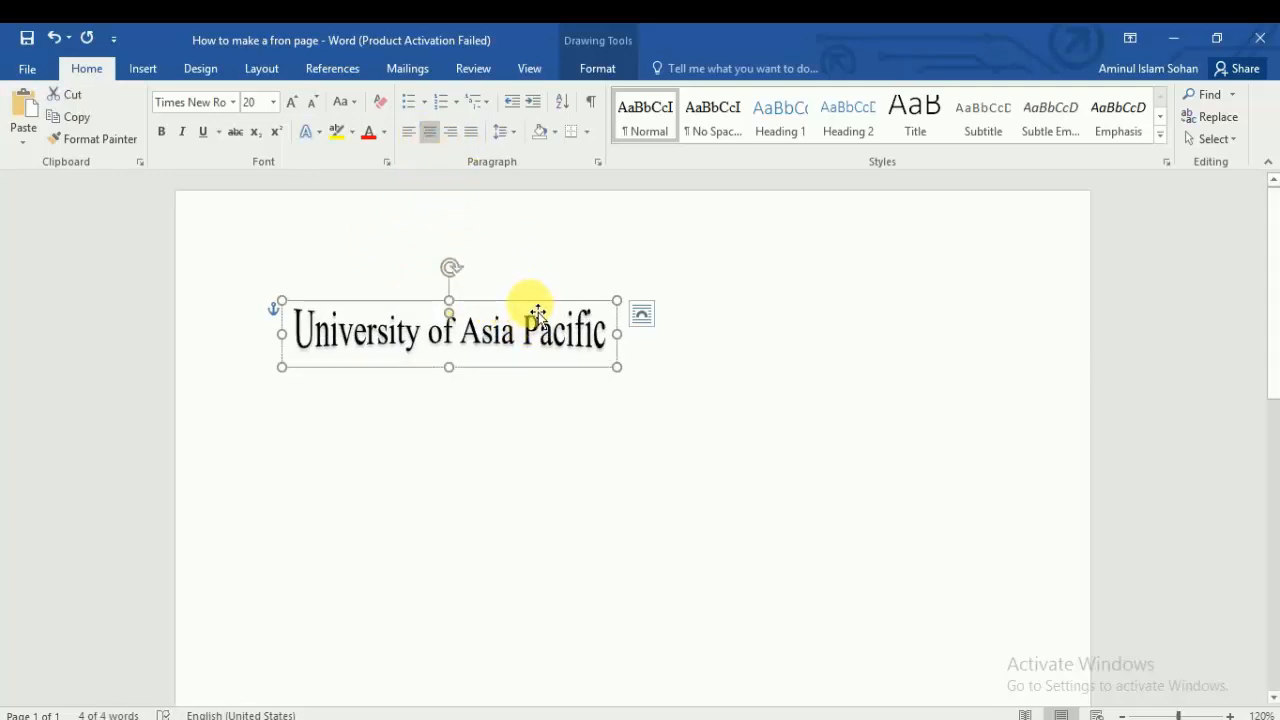
Step: Move the WordArt title to the horizontal centre near the top of the page
{"action": "left_click_drag", "start_coordinate": [538, 312], "coordinate": [743, 310]}
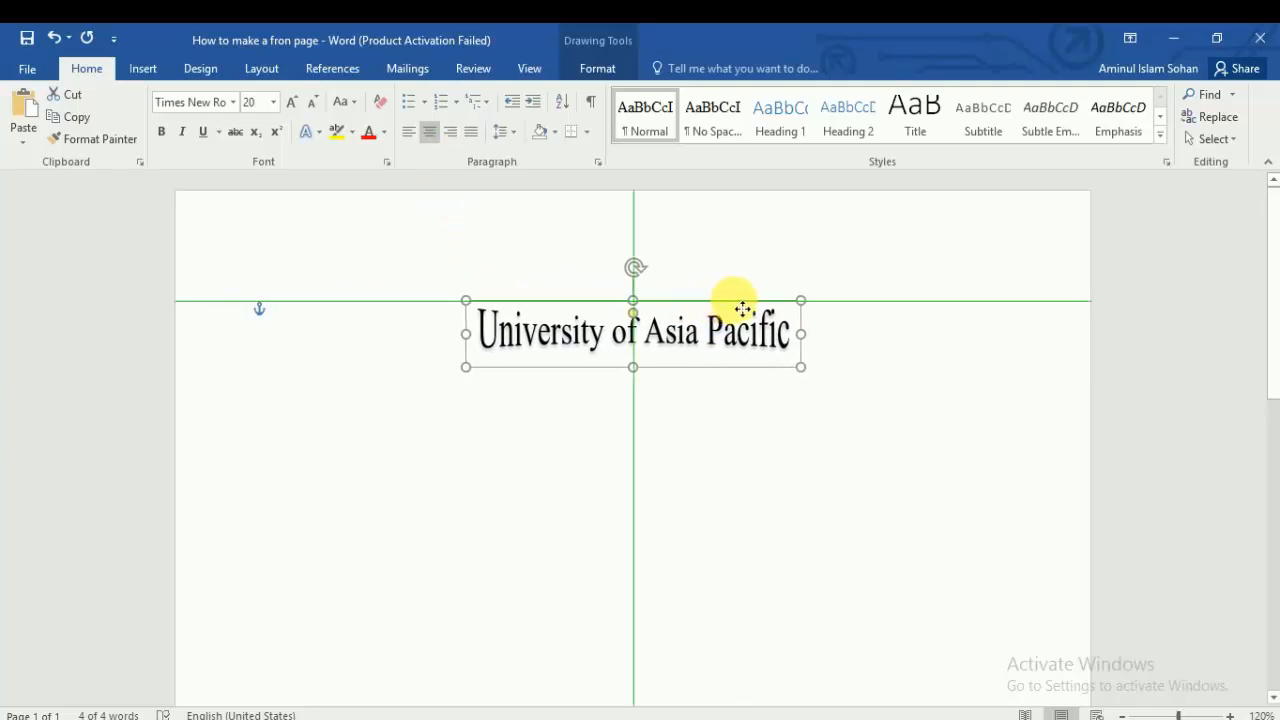
{"action": "left_click", "coordinate": [720, 400]}
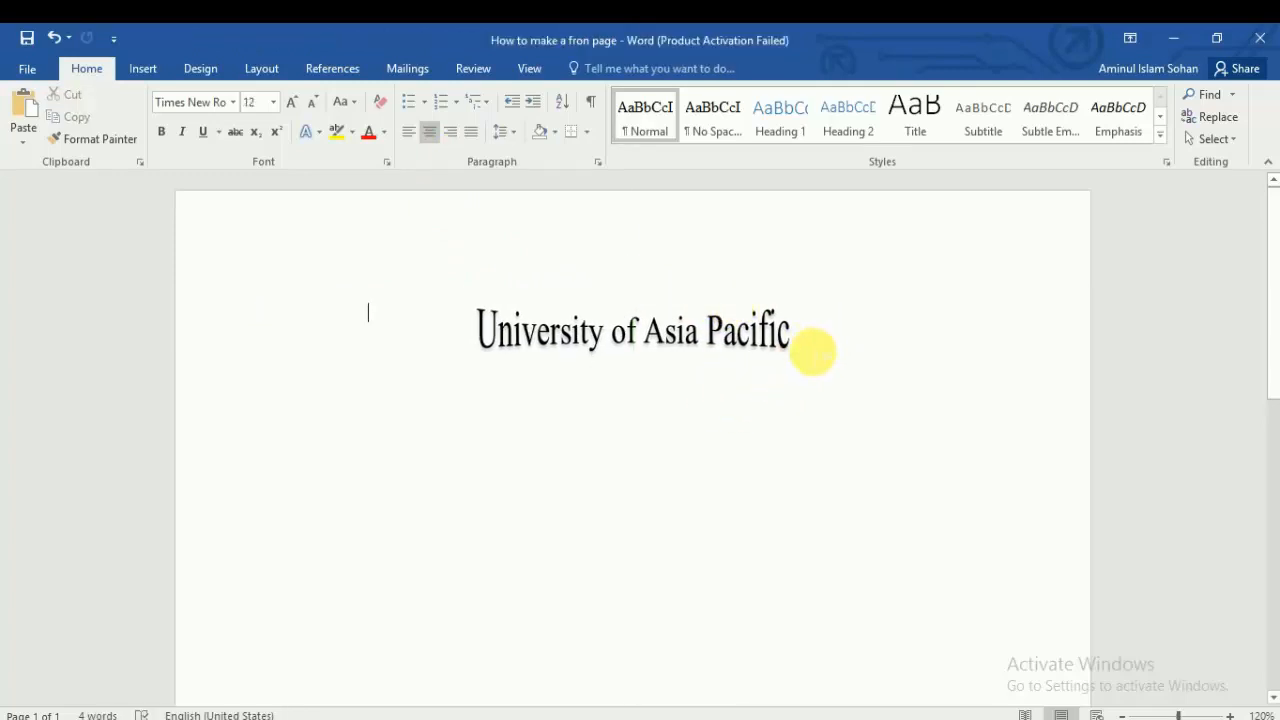
{"action": "key", "text": "Return"}
{"action": "key", "text": "Return"}
{"action": "left_click", "coordinate": [628, 397]}
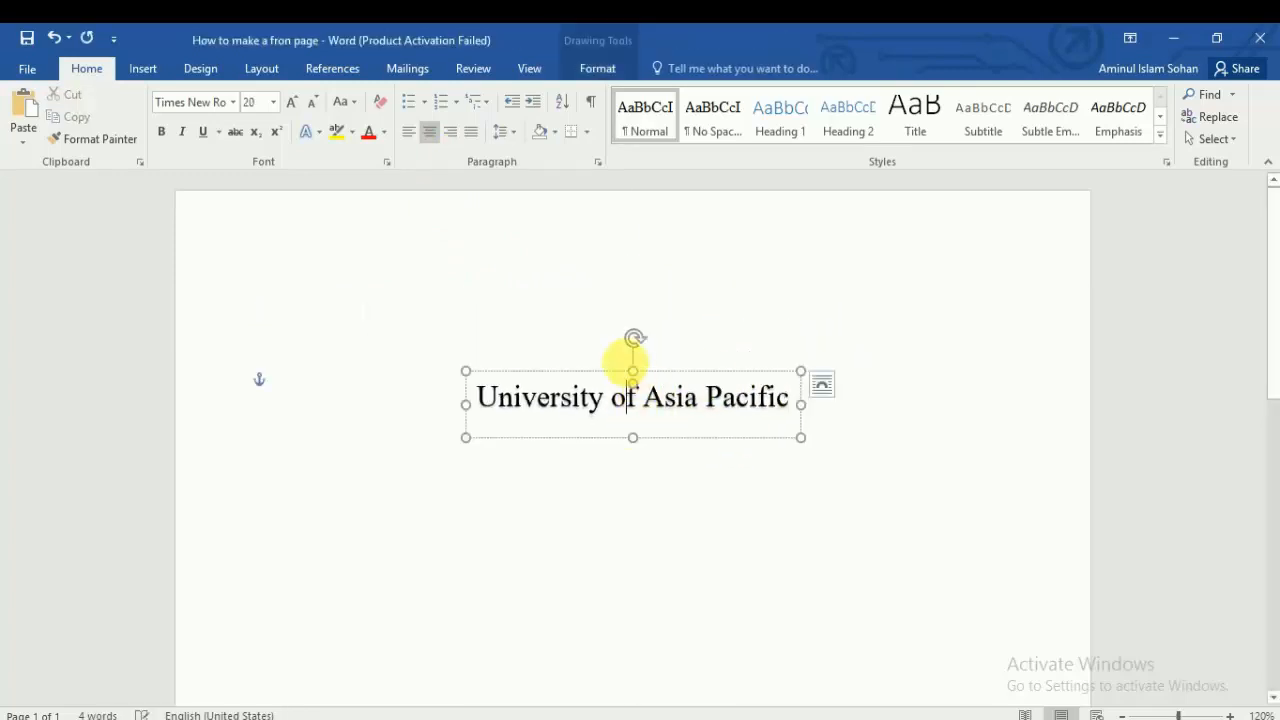
{"action": "left_click_drag", "start_coordinate": [608, 374], "coordinate": [604, 291]}
{"action": "left_click", "coordinate": [489, 394]}
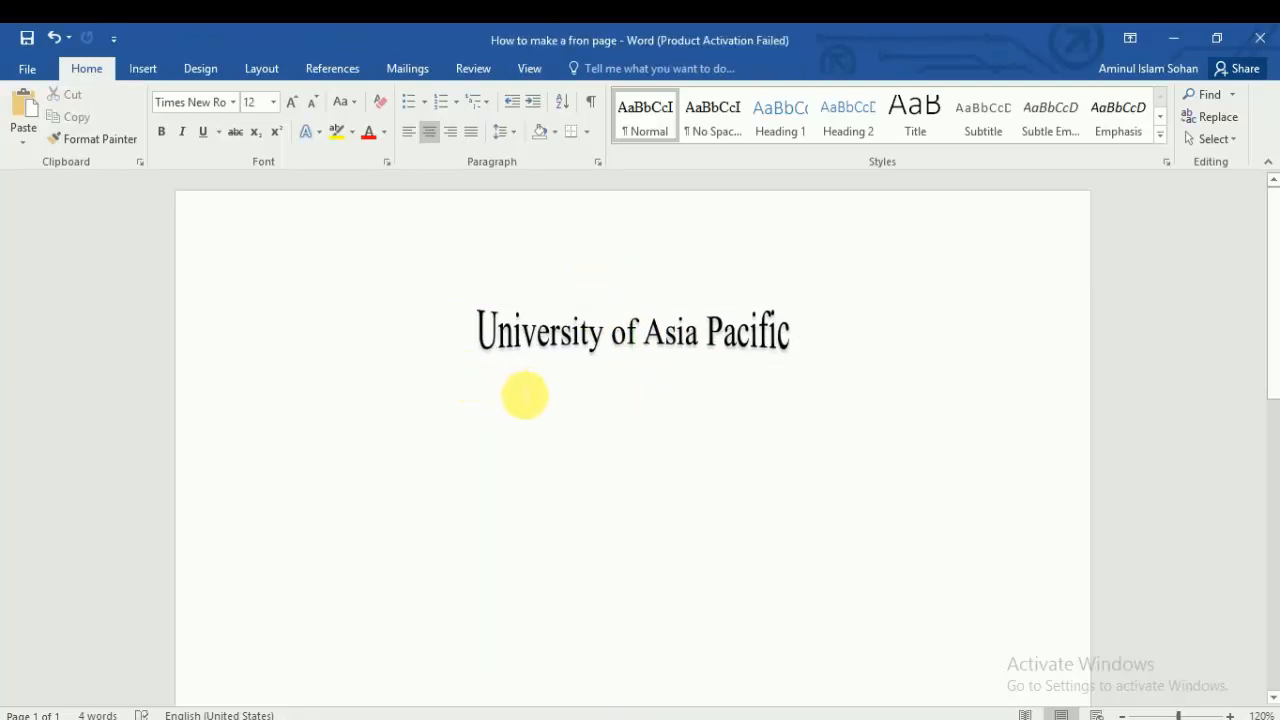
Step: Type 'Department of Civil Engineering' and 'Lab Report/ Assignment-1' as centred lines below the title
{"action": "key", "text": "ctrl+z"}
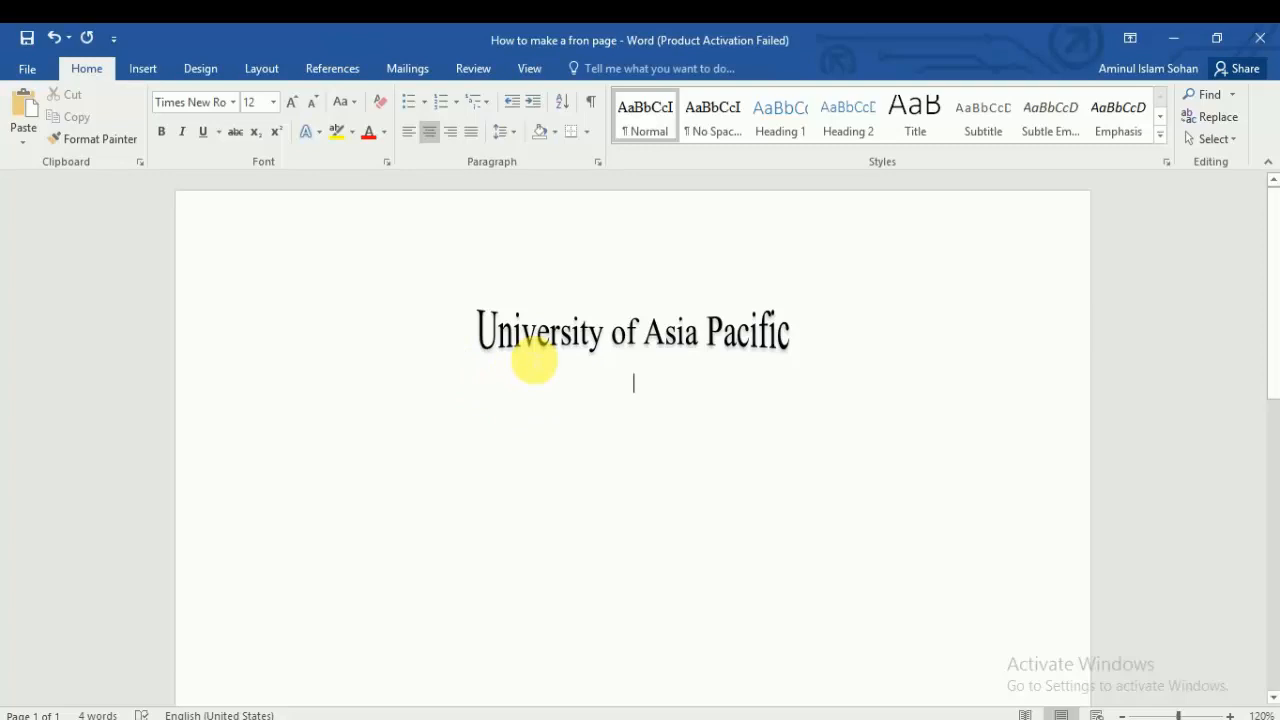
{"action": "type", "text": "Depa"}
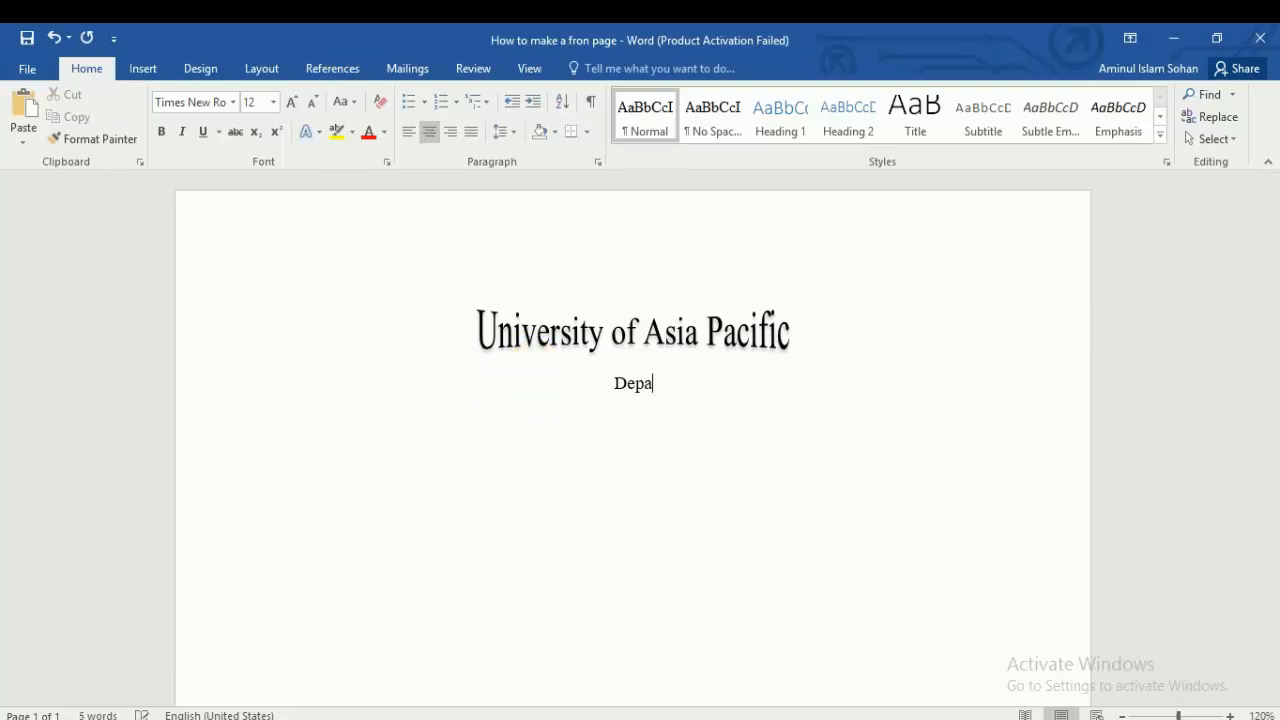
{"action": "type", "text": "rtment o"}
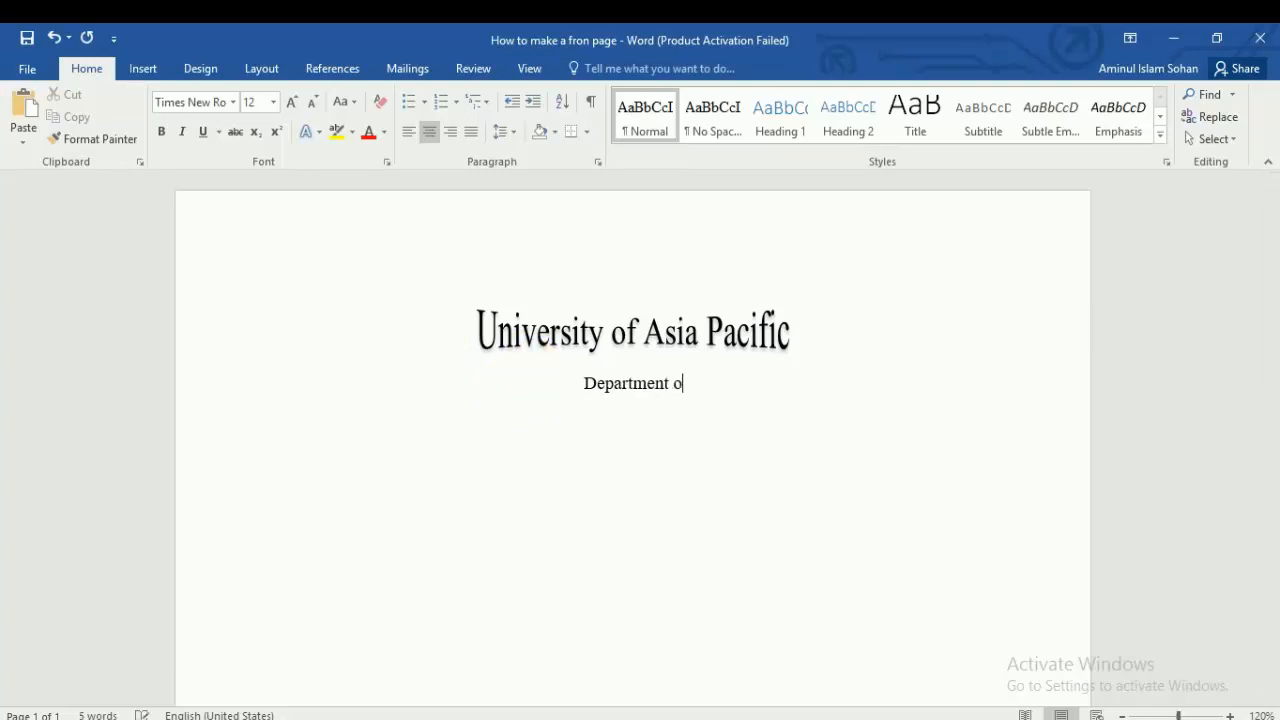
{"action": "type", "text": "f Civil"}
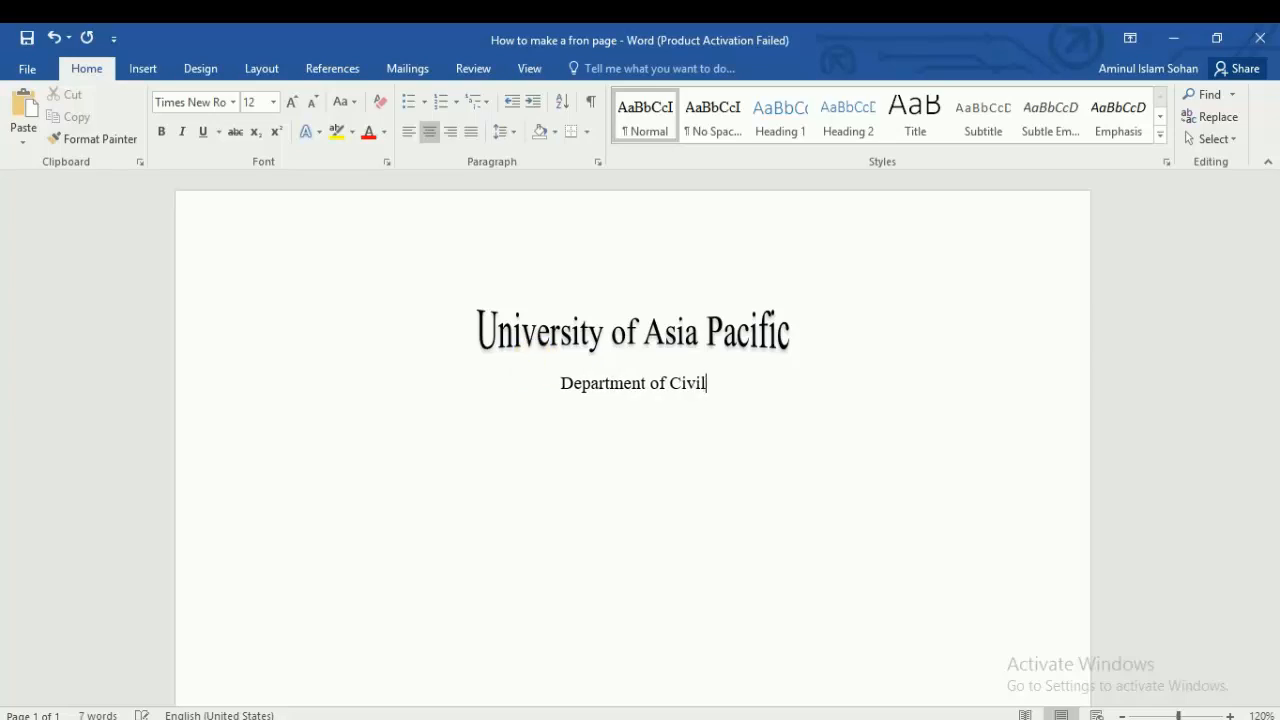
{"action": "type", "text": " Engin"}
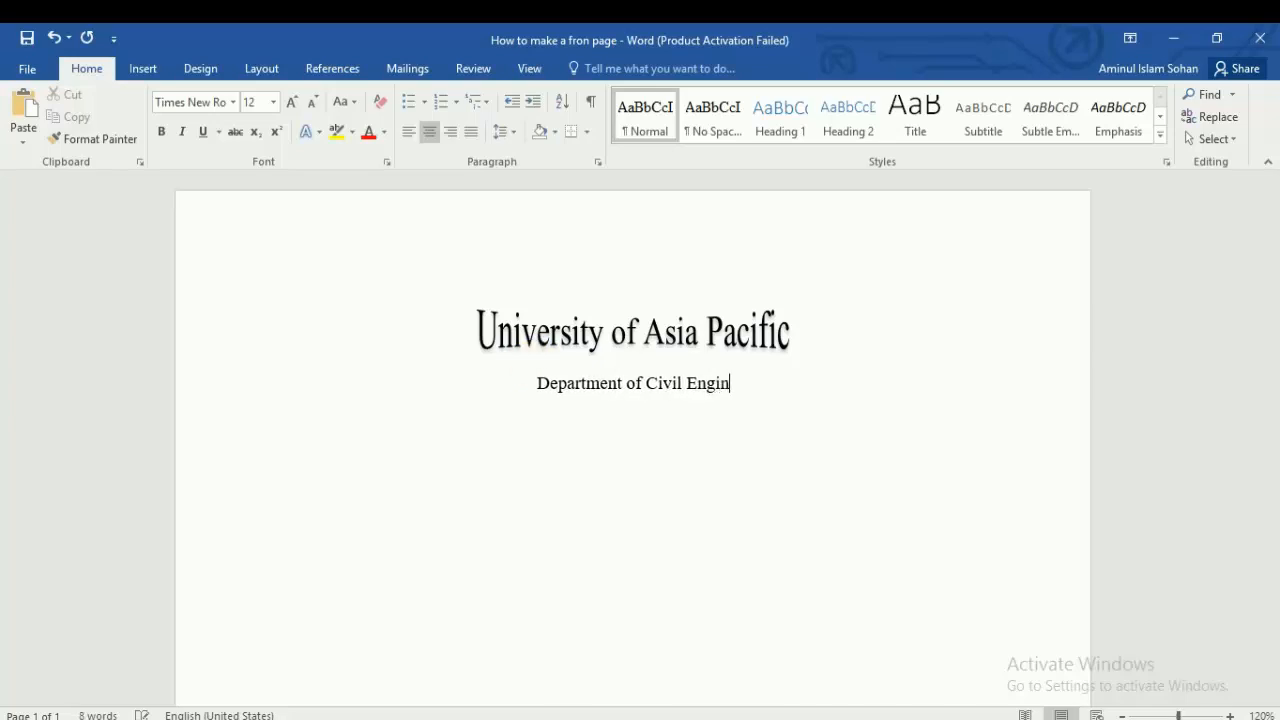
{"action": "type", "text": "eering"}
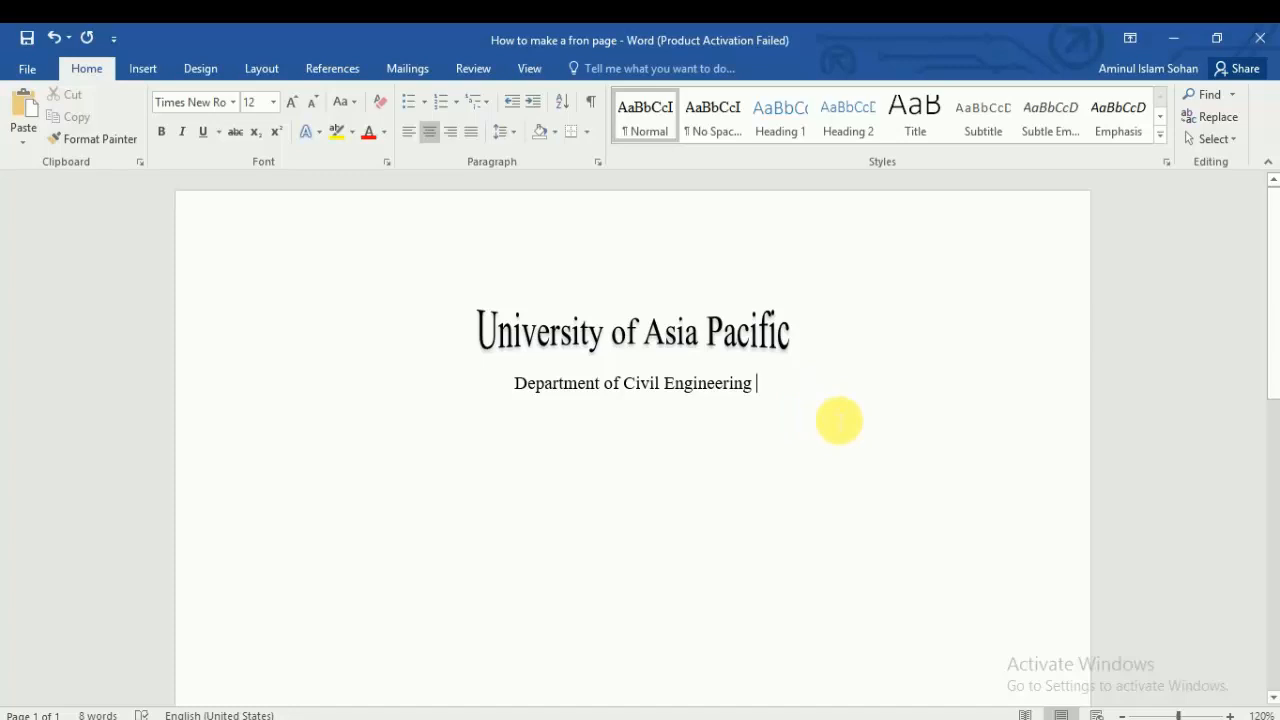
{"action": "key", "text": "Return"}
{"action": "key", "text": "Return"}
{"action": "type", "text": "Lab"}
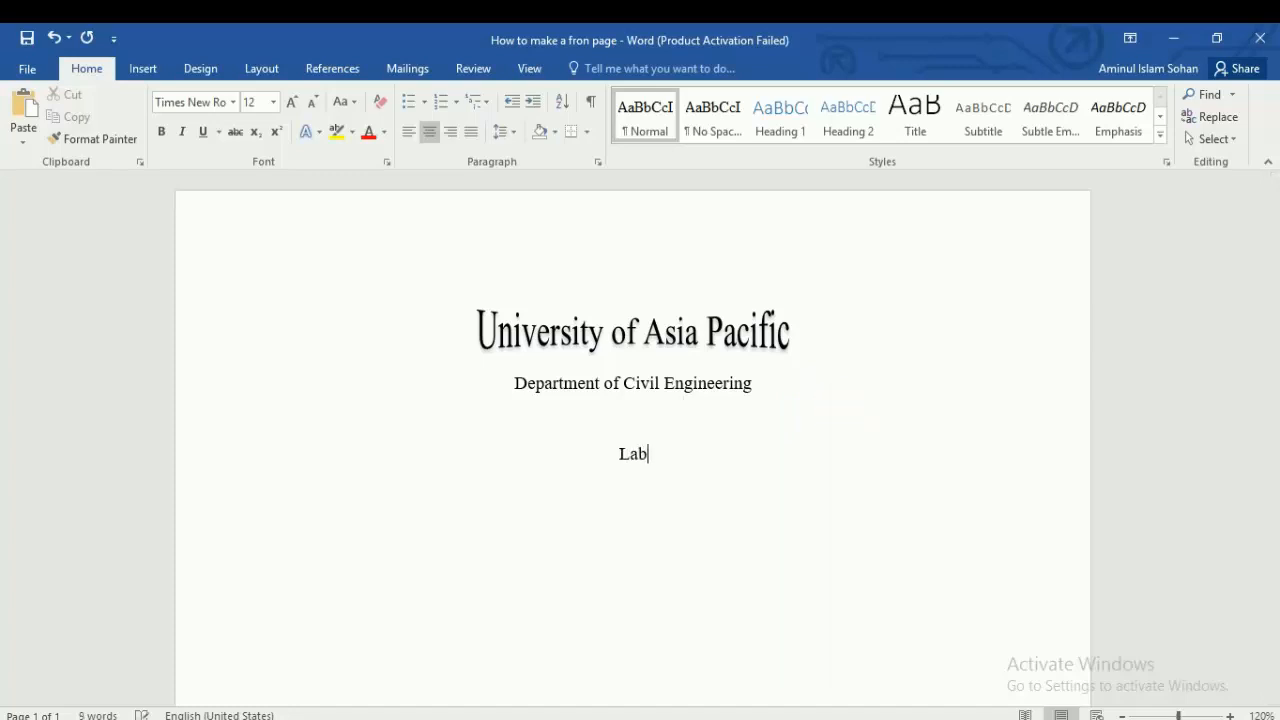
{"action": "type", "text": " Rep"}
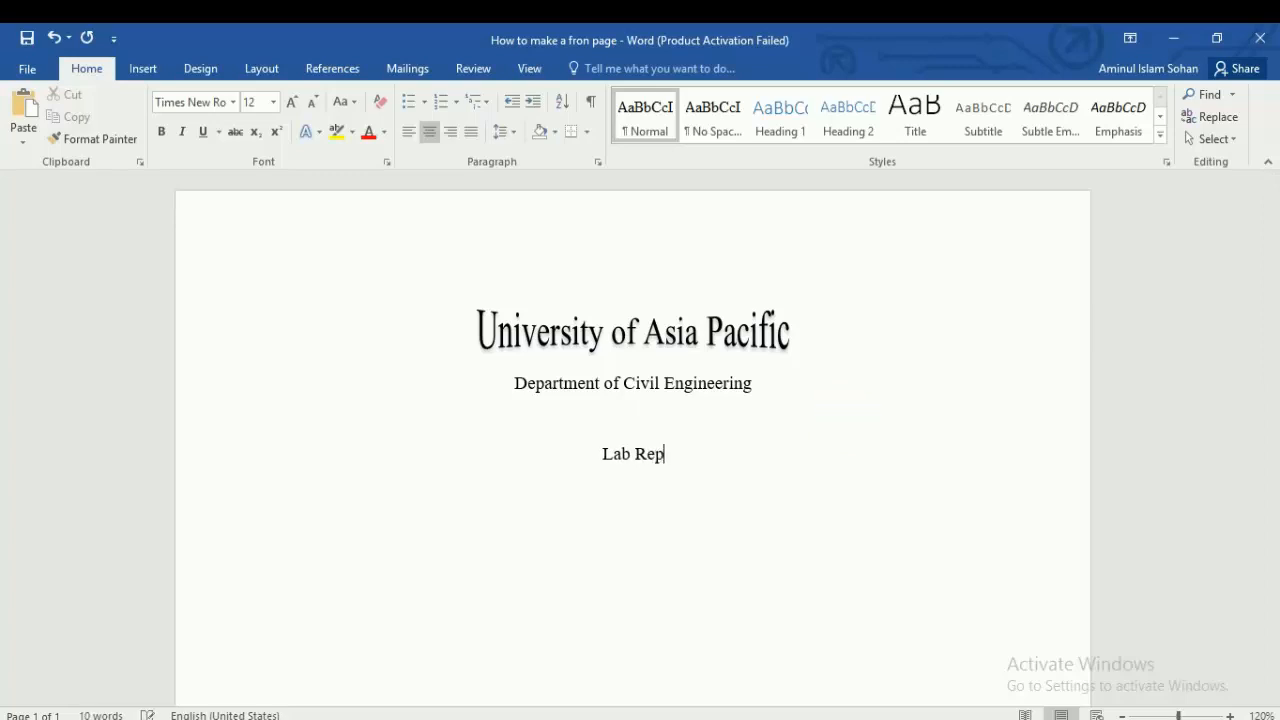
{"action": "type", "text": "oty"}
{"action": "key", "text": "BackSpace"}
{"action": "type", "text": "rt"}
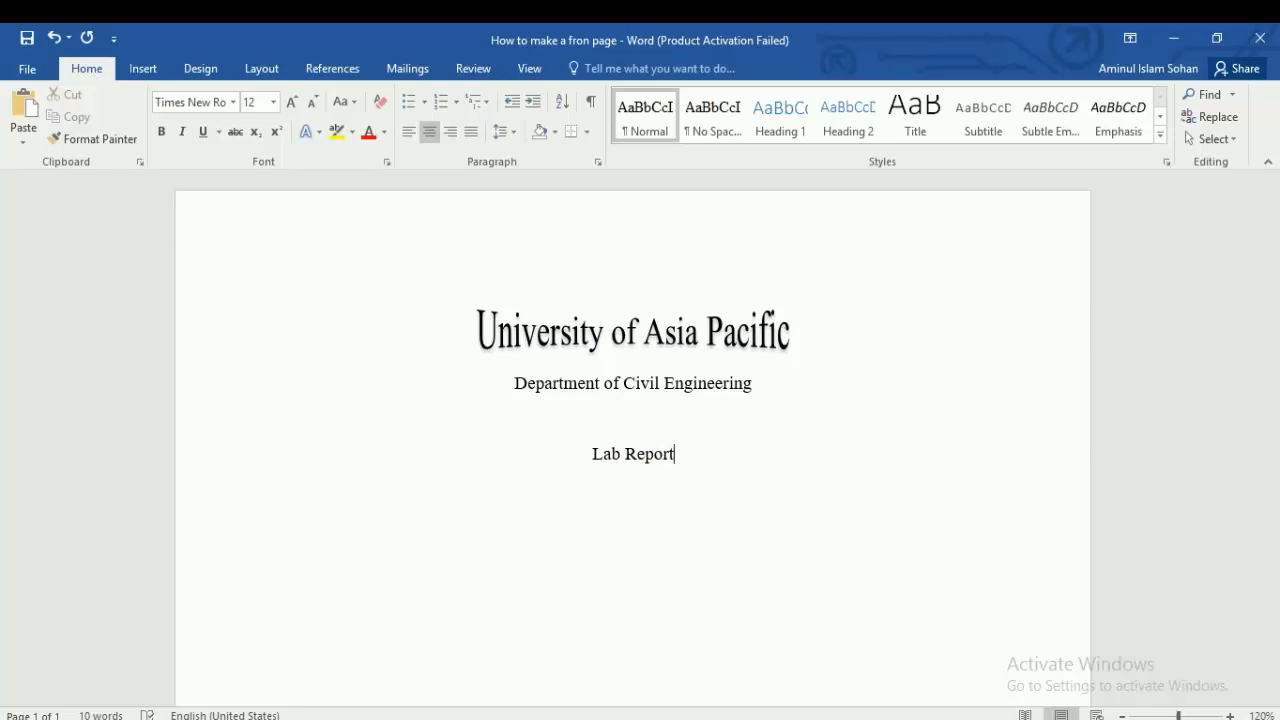
{"action": "type", "text": "/ Assignmen"}
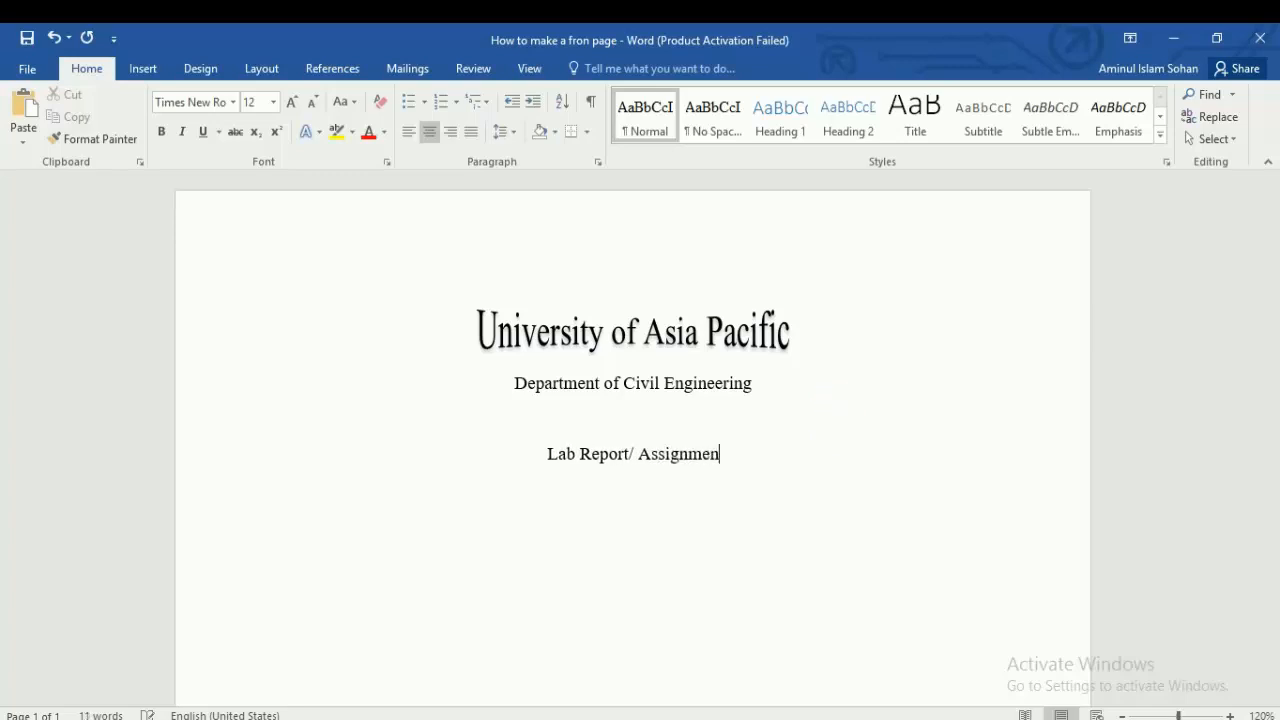
{"action": "type", "text": "t-1"}
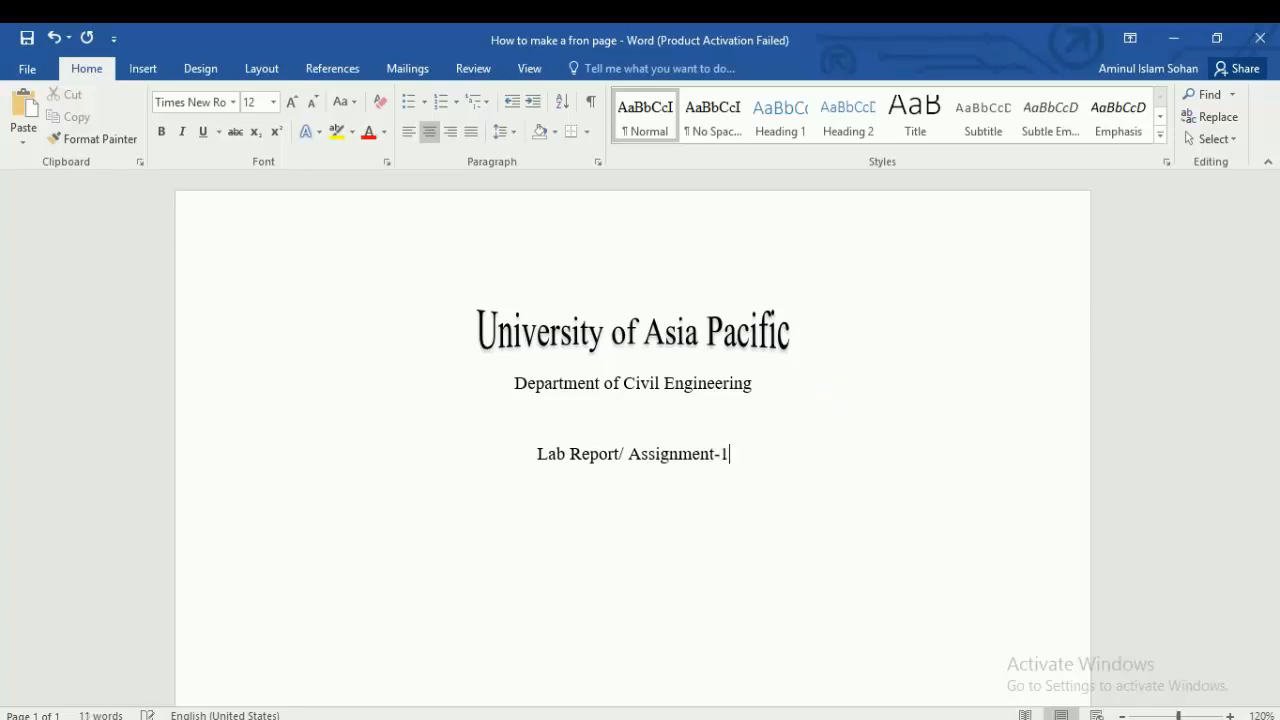
Step: Trim the heading to 'Assignment-1' and make it bold and underlined
{"action": "left_click_drag", "start_coordinate": [749, 463], "coordinate": [554, 472]}
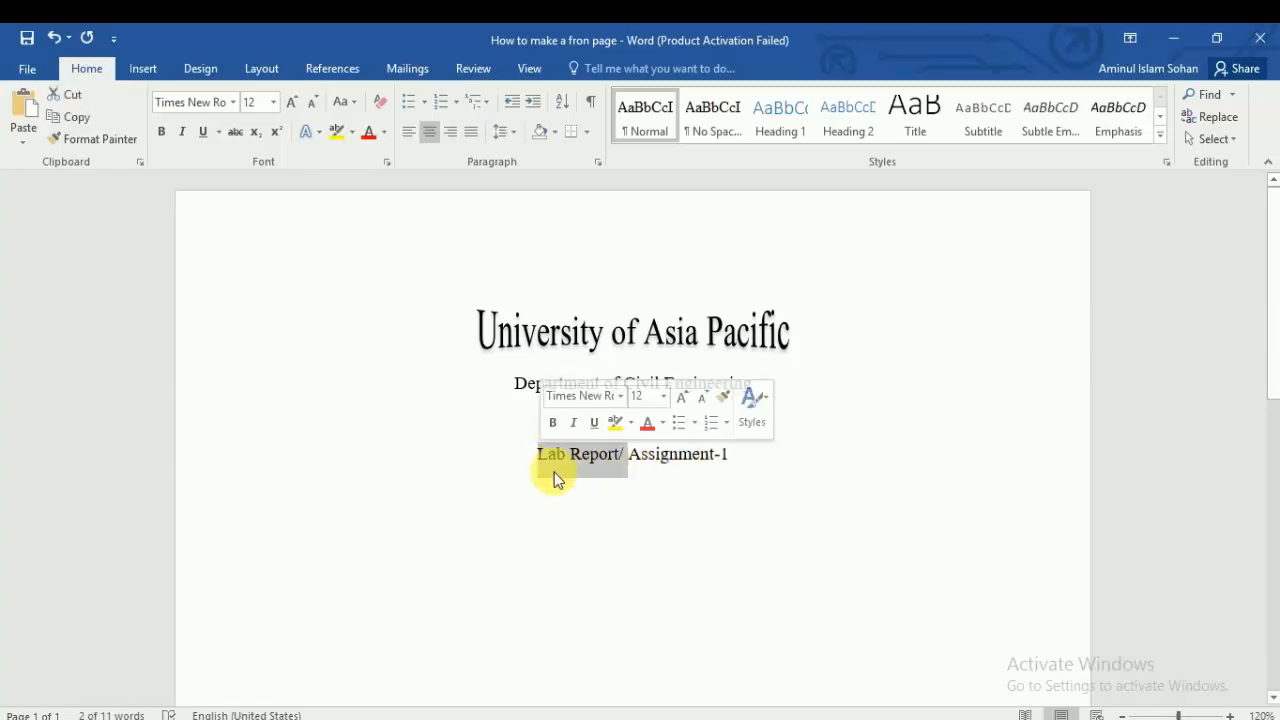
{"action": "key", "text": "BackSpace"}
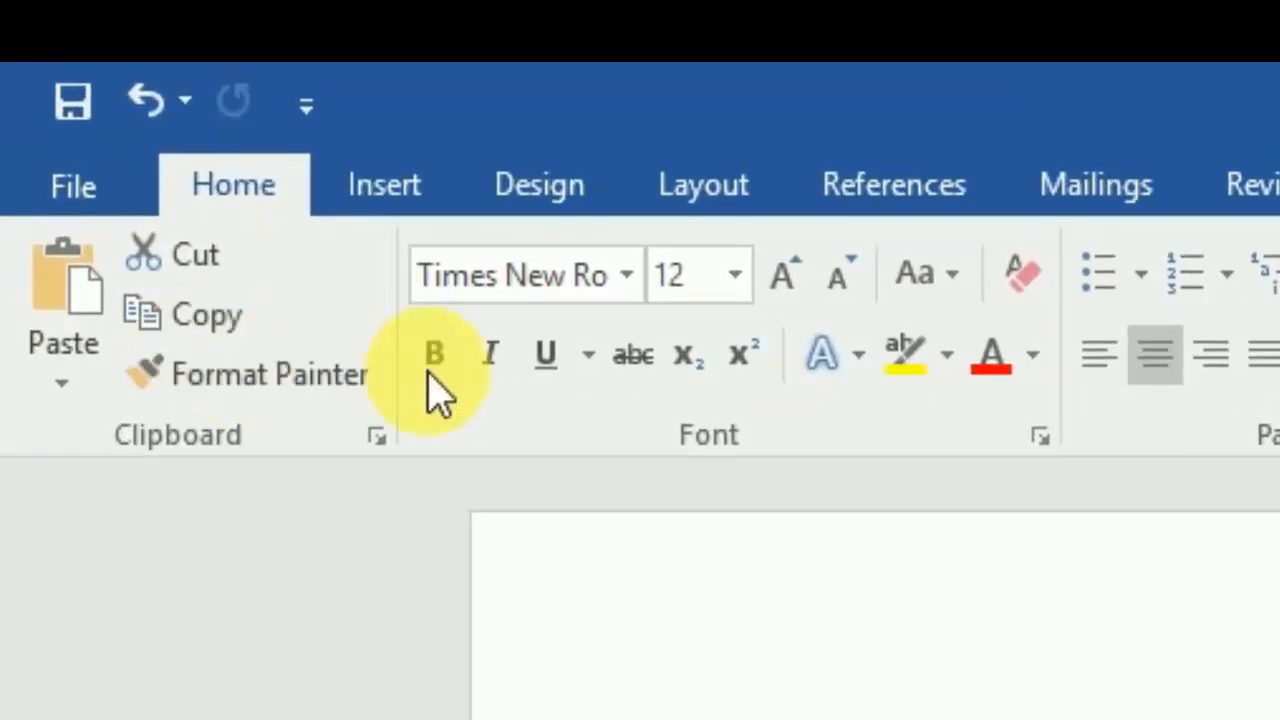
{"action": "left_click", "coordinate": [434, 360]}
{"action": "left_click", "coordinate": [545, 356]}
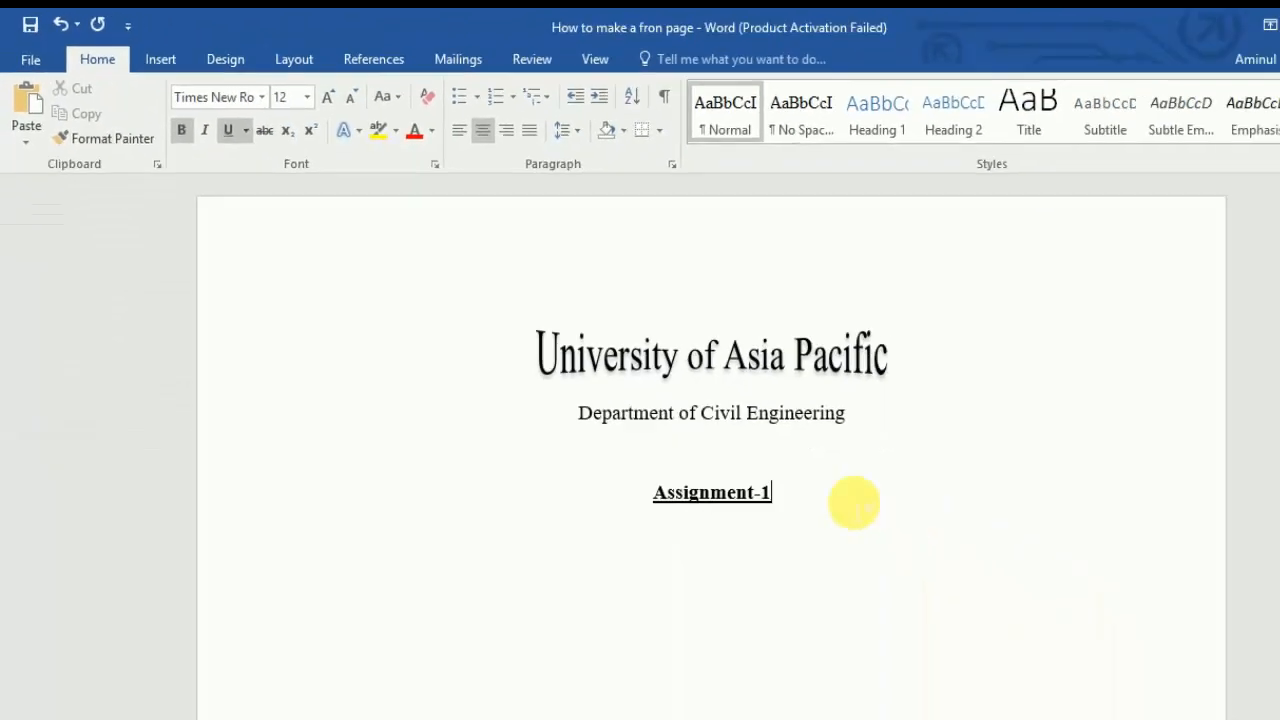
Step: Start a left-aligned, non-underlined line two lines below reading 'Course Name:'
{"action": "key", "text": "Return"}
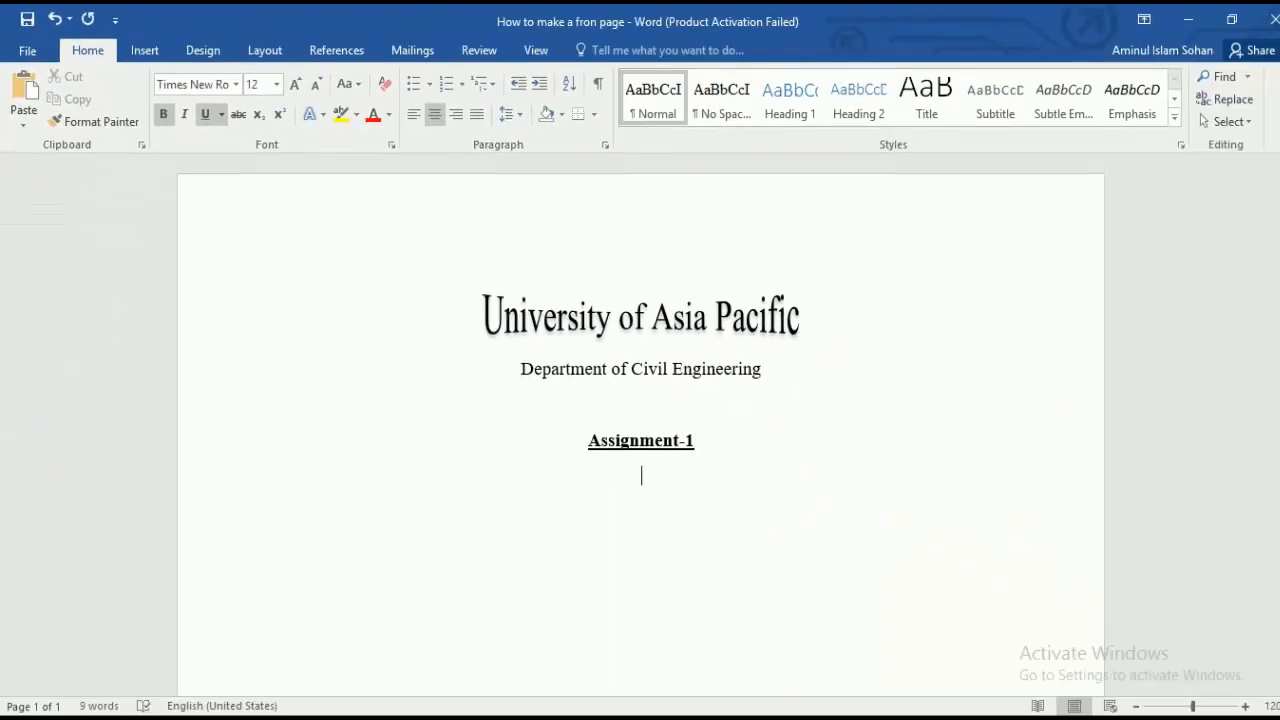
{"action": "key", "text": "Return"}
{"action": "left_click", "coordinate": [413, 116]}
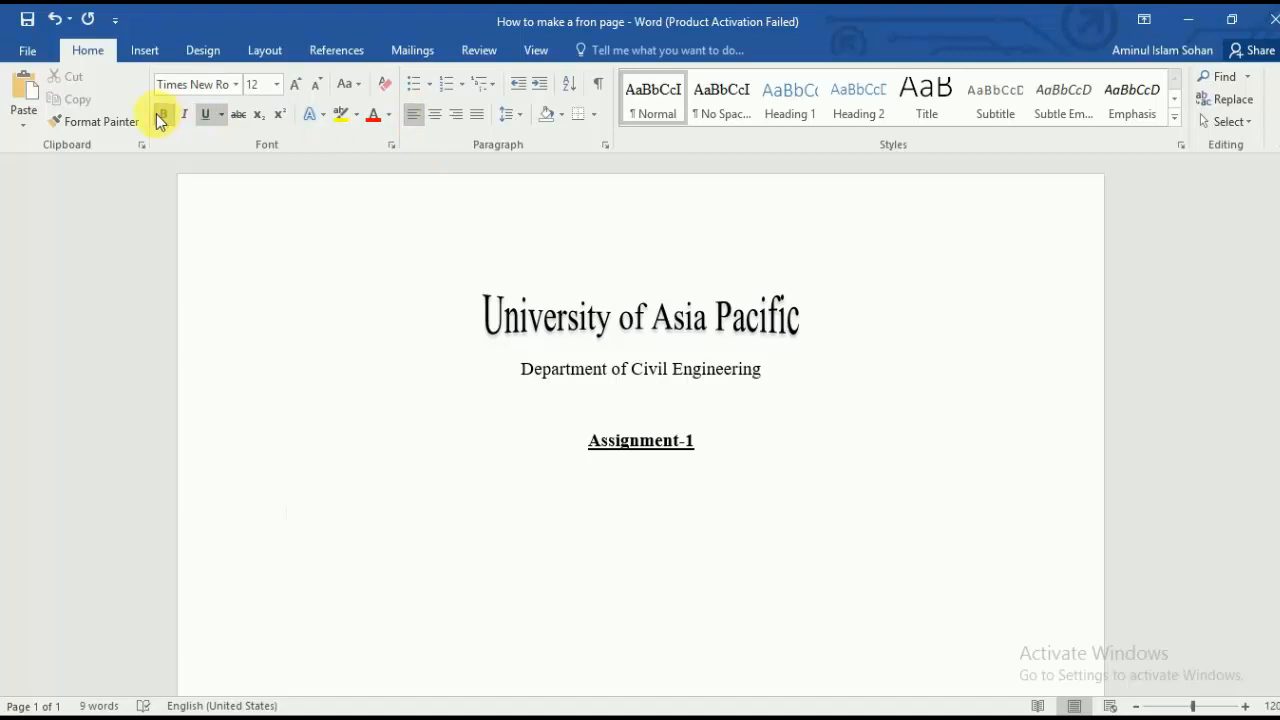
{"action": "left_click", "coordinate": [205, 120]}
{"action": "scroll", "coordinate": [457, 494], "scroll_direction": "down", "scroll_amount": 3}
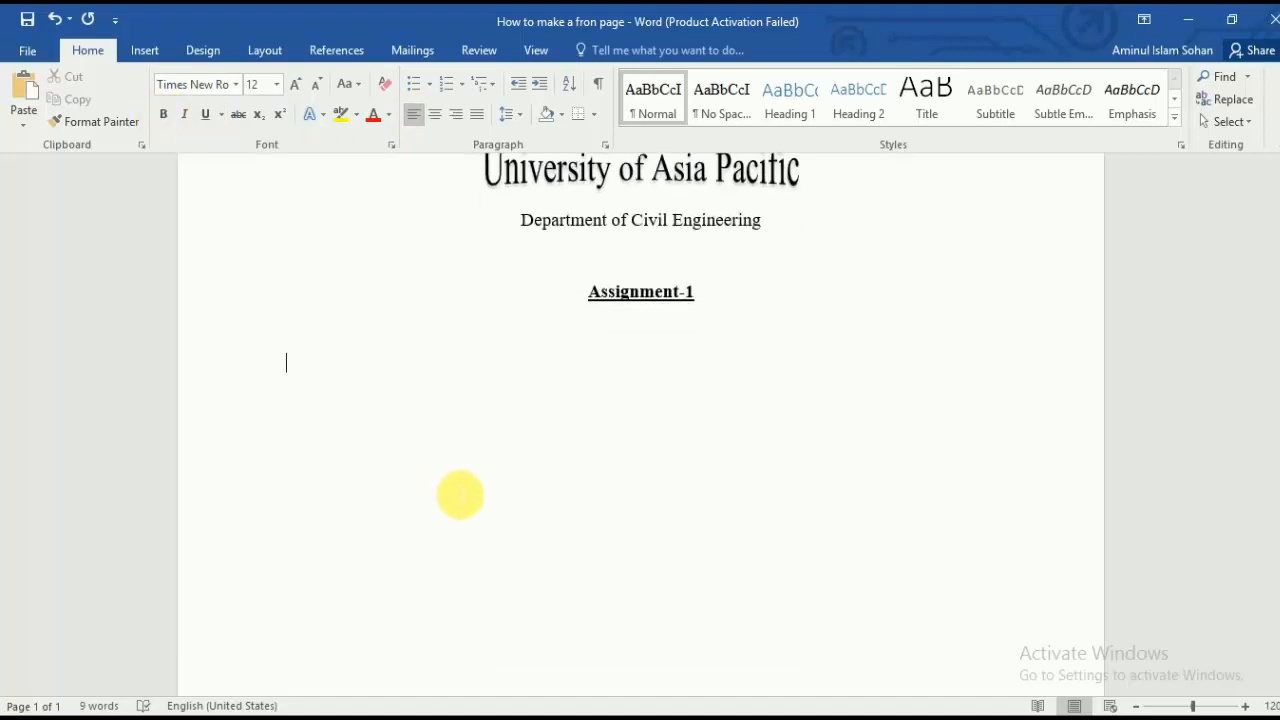
{"action": "scroll", "coordinate": [460, 495], "scroll_direction": "up", "scroll_amount": 3}
{"action": "type", "text": "Cours"}
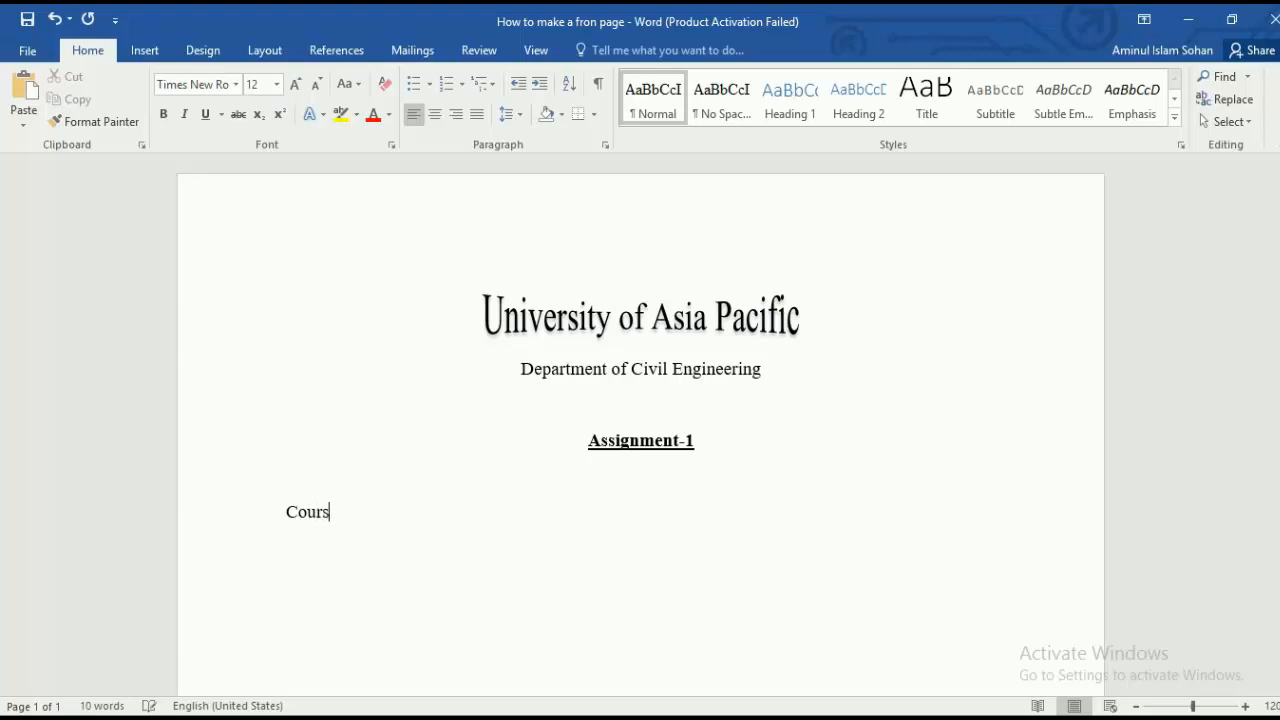
{"action": "type", "text": "e Name:"}
Step: Add 'Course Code:' and 'Name of the Assignment:' label lines below Course Name
{"action": "key", "text": "Return"}
{"action": "type", "text": "Course "}
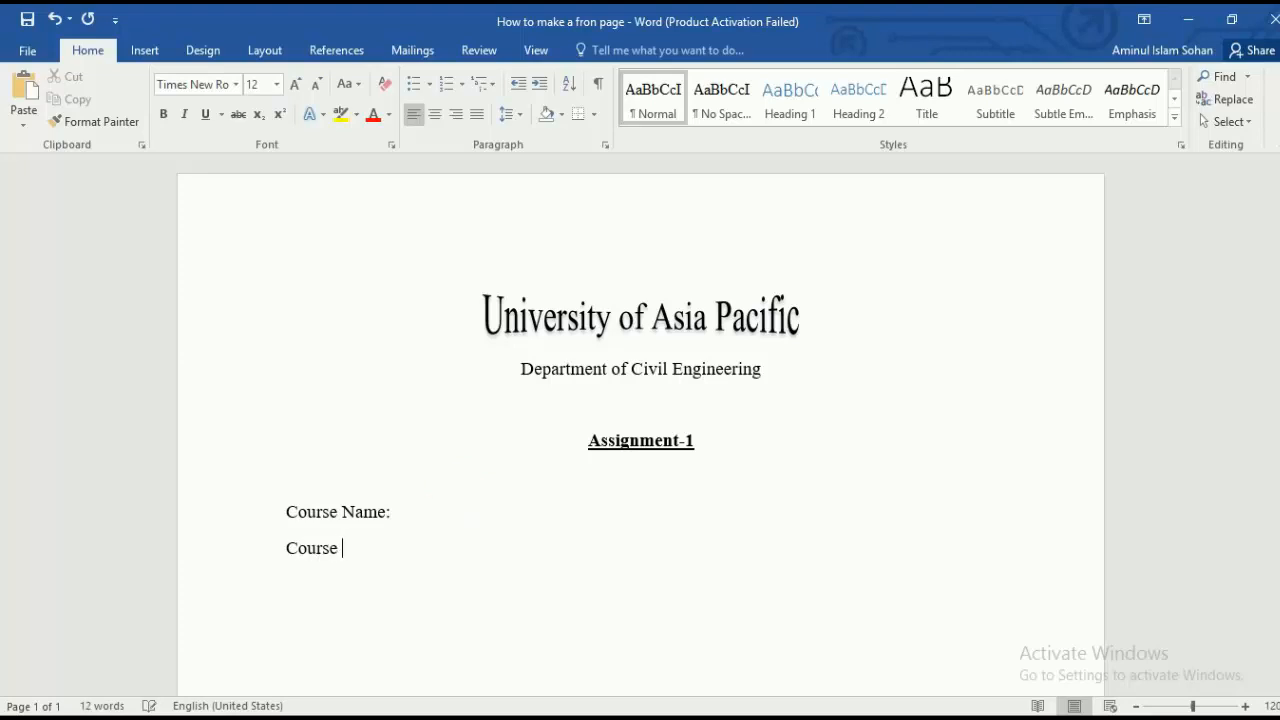
{"action": "type", "text": "Code:"}
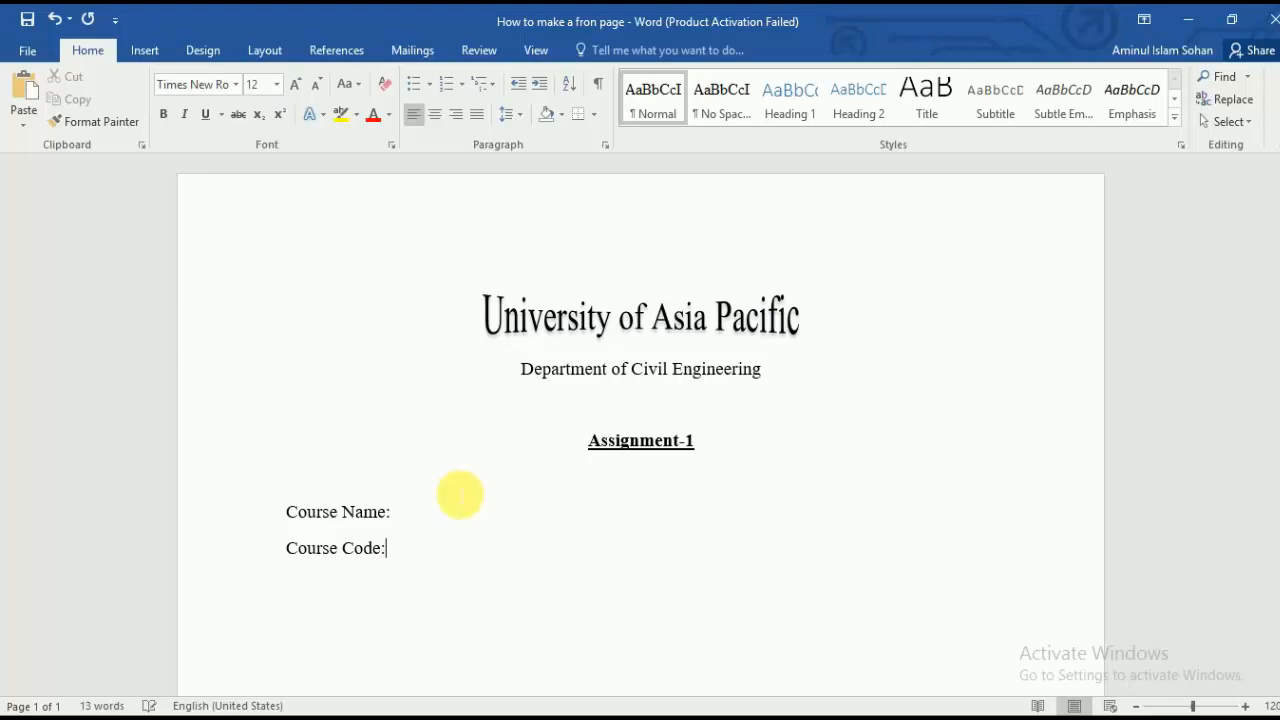
{"action": "key", "text": "Return"}
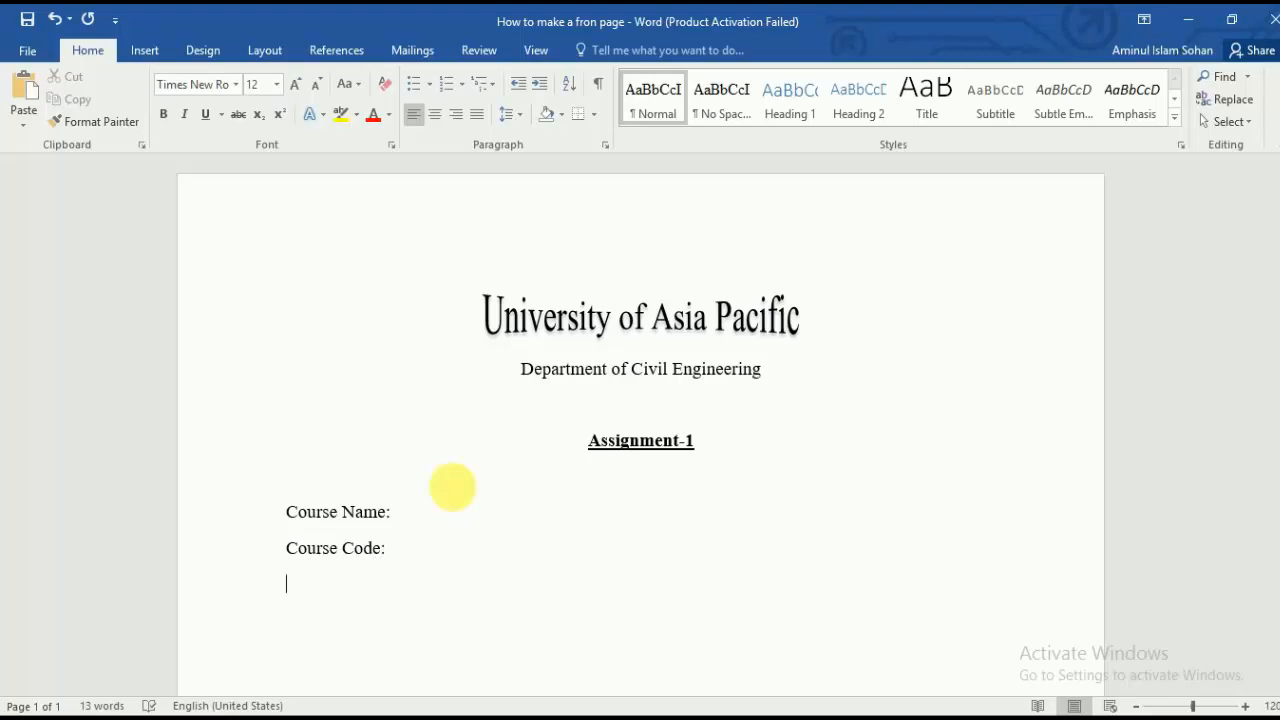
{"action": "type", "text": "Name of"}
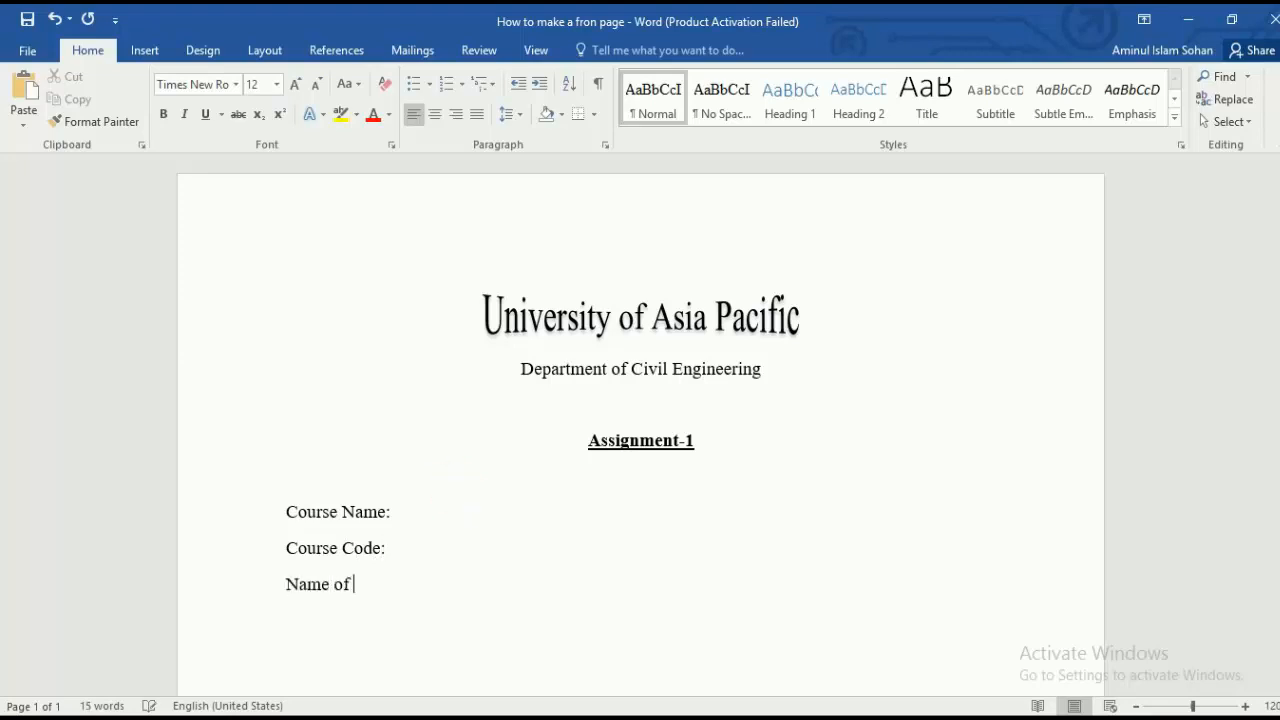
{"action": "type", "text": " the Assignment"}
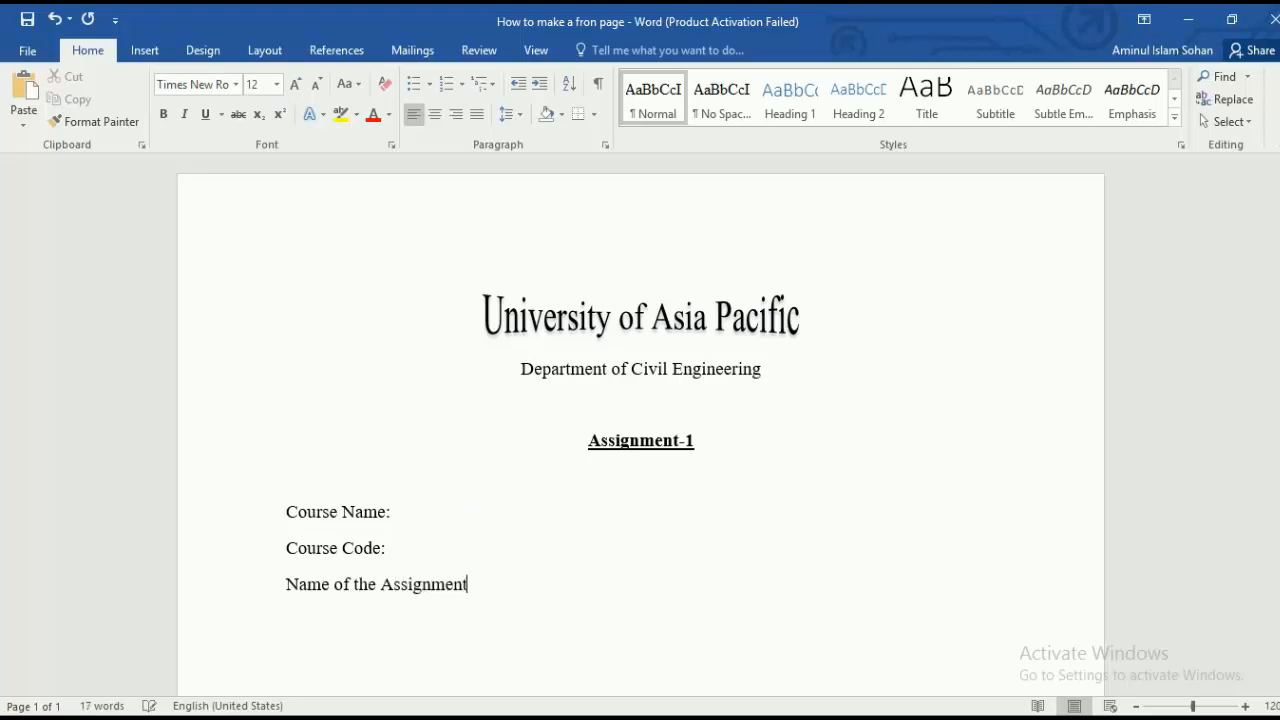
{"action": "type", "text": ":"}
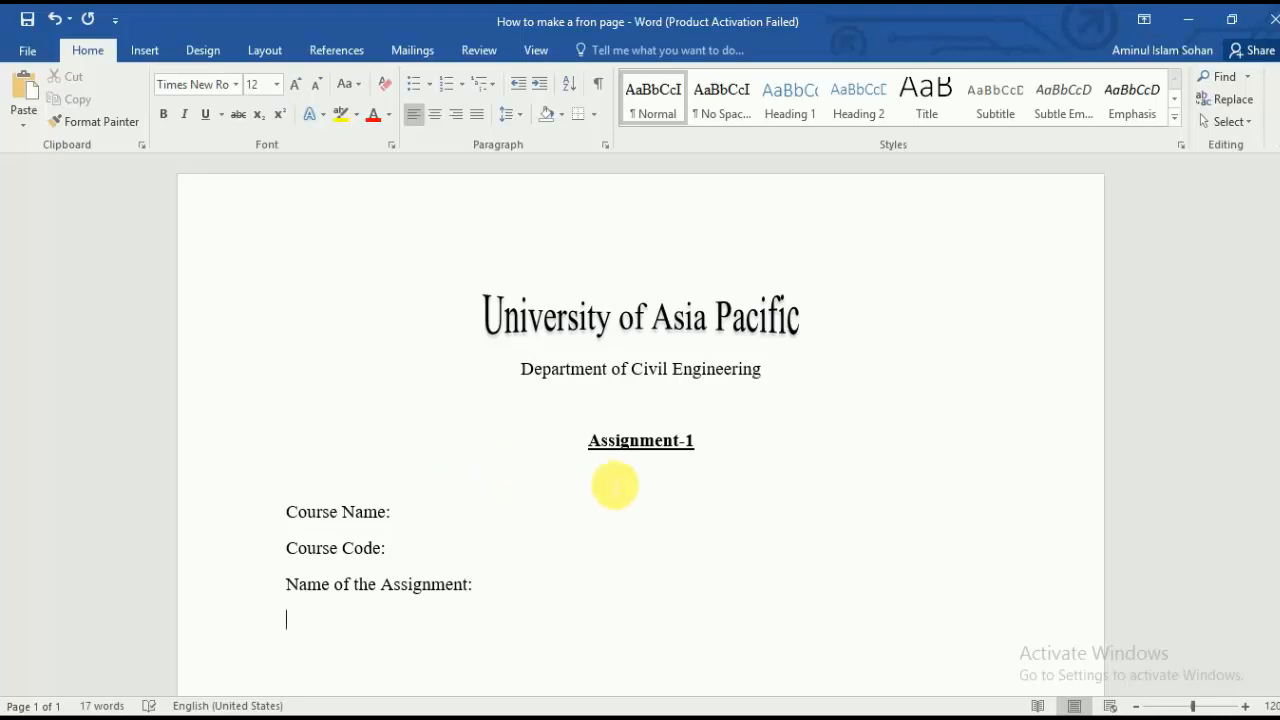
Step: Trim the heading to 'Assignment' and add the 'No of Assignment:' label
{"action": "left_click", "coordinate": [722, 456]}
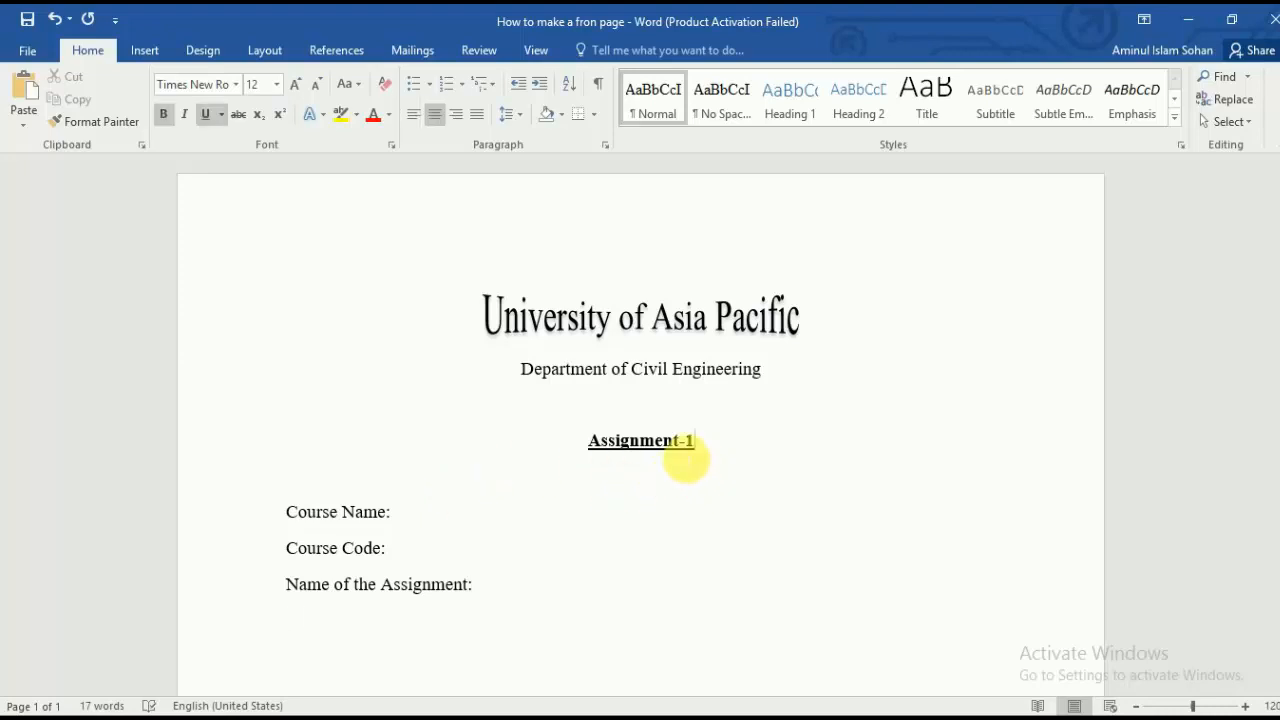
{"action": "key", "text": "BackSpace"}
{"action": "key", "text": "BackSpace"}
{"action": "left_click", "coordinate": [518, 585]}
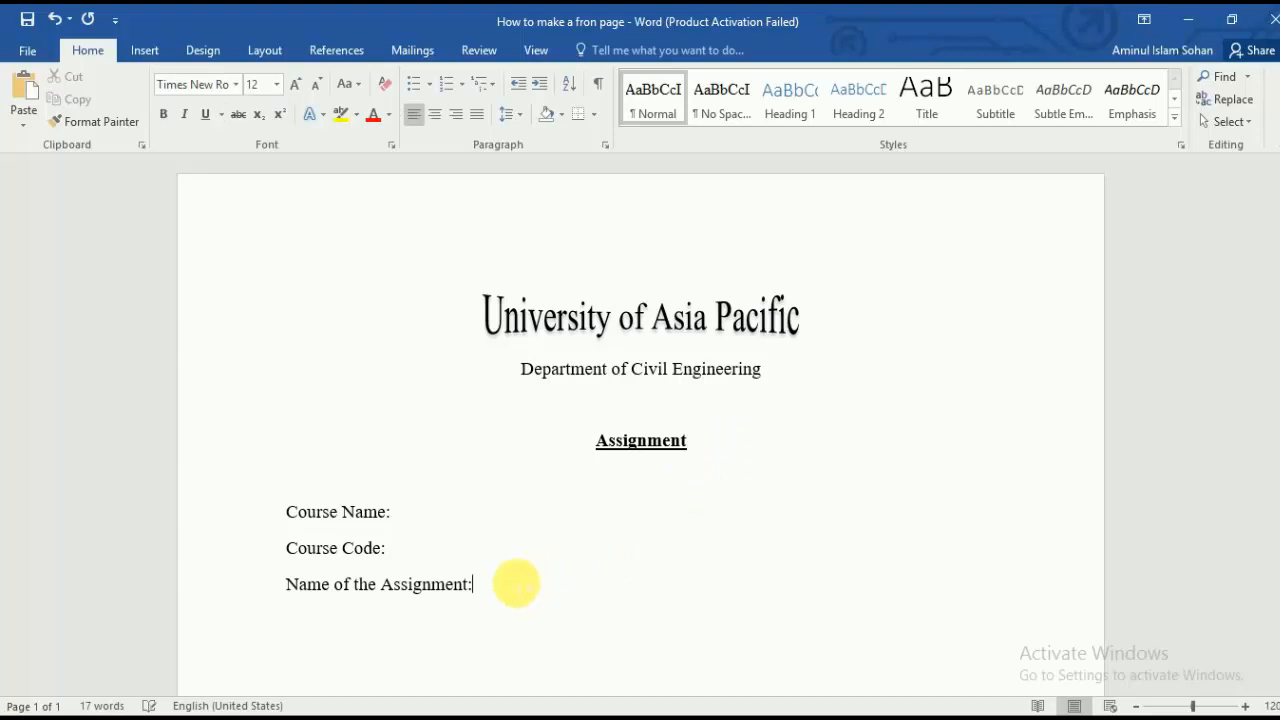
{"action": "type", "text": "No"}
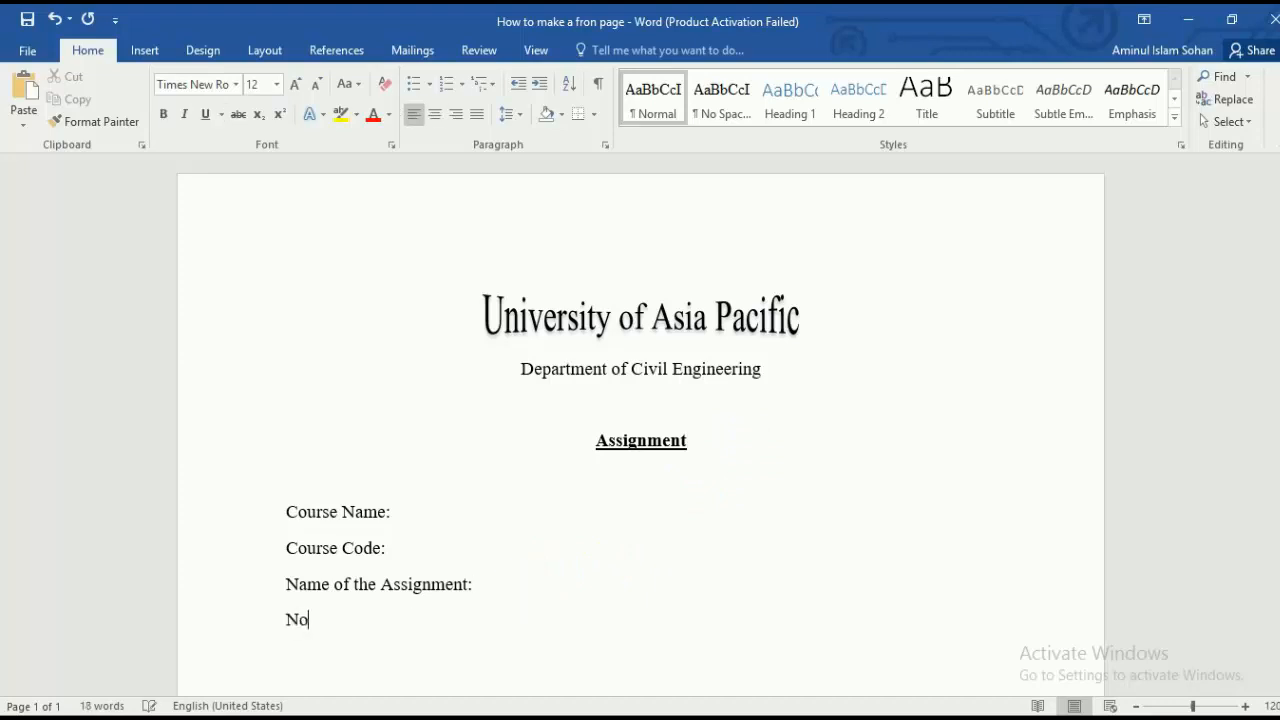
{"action": "type", "text": " of Assignment:"}
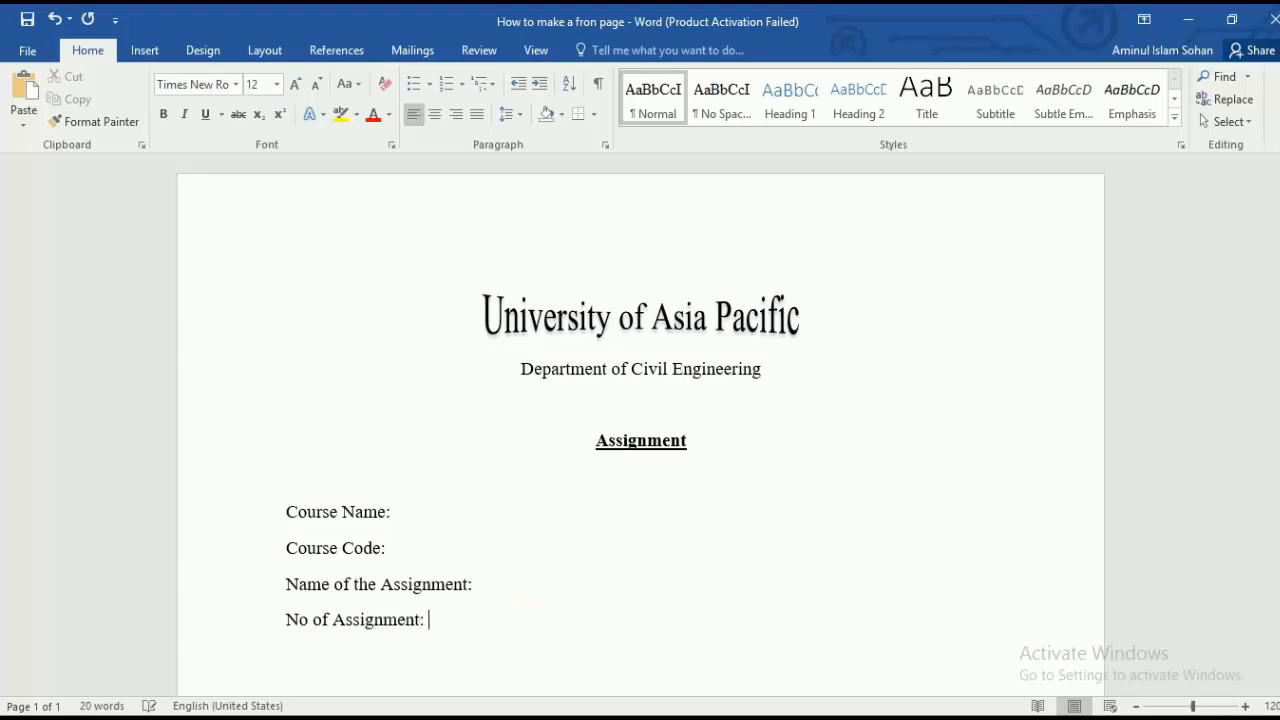
{"action": "left_click", "coordinate": [445, 512]}
Step: Push the Course Name colon three tab stops to the right
{"action": "left_click", "coordinate": [477, 583]}
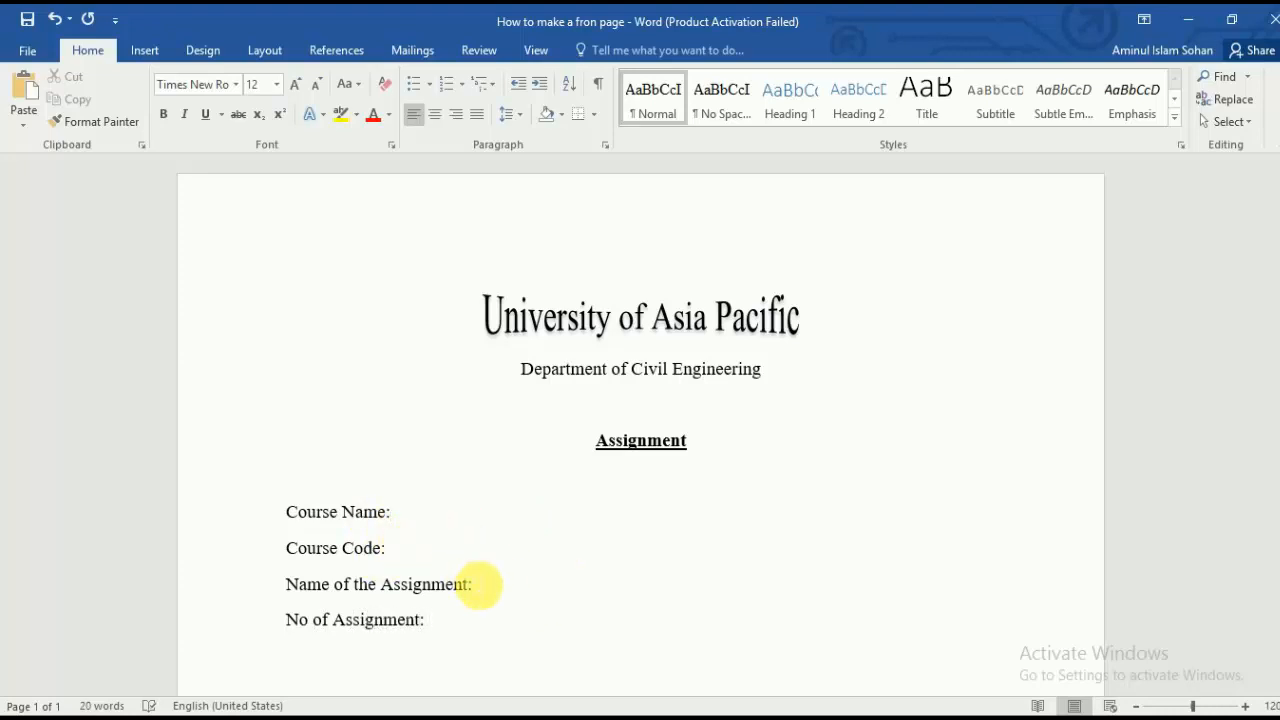
{"action": "left_click_drag", "start_coordinate": [408, 519], "coordinate": [408, 563]}
{"action": "left_click", "coordinate": [420, 548]}
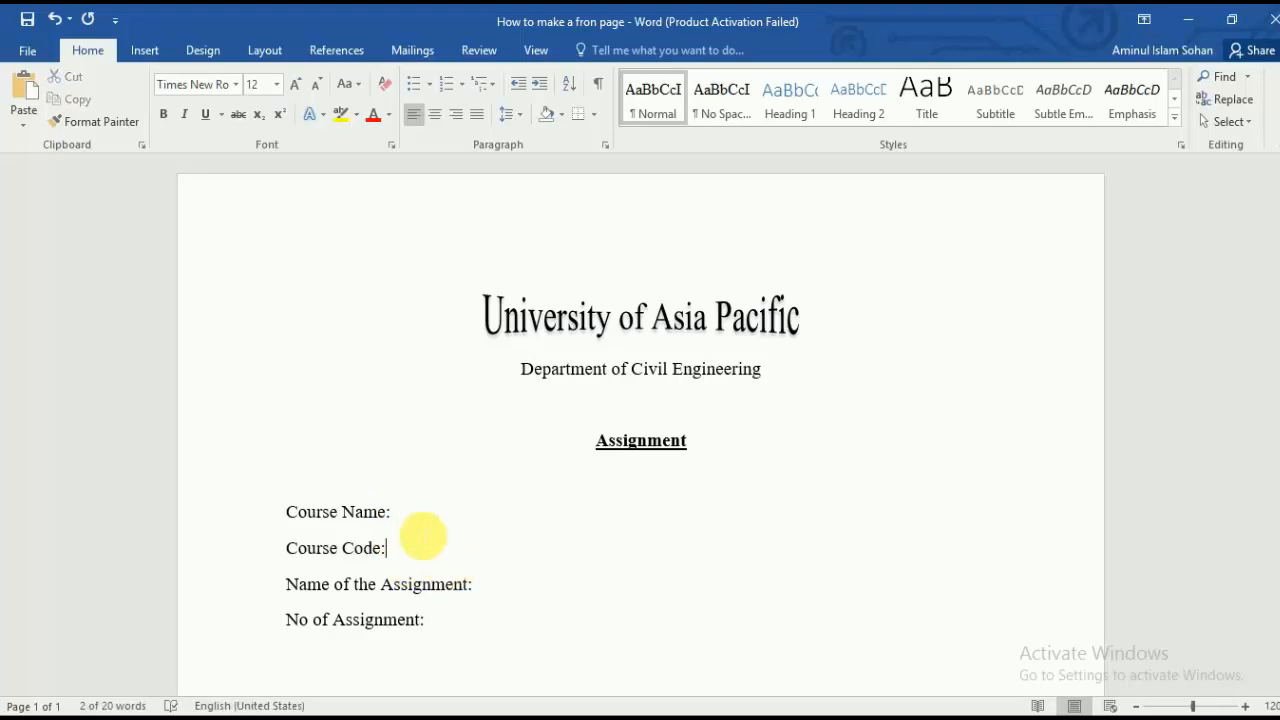
{"action": "left_click", "coordinate": [420, 515]}
{"action": "left_click", "coordinate": [490, 588]}
{"action": "left_click", "coordinate": [392, 516]}
{"action": "key", "text": "Tab"}
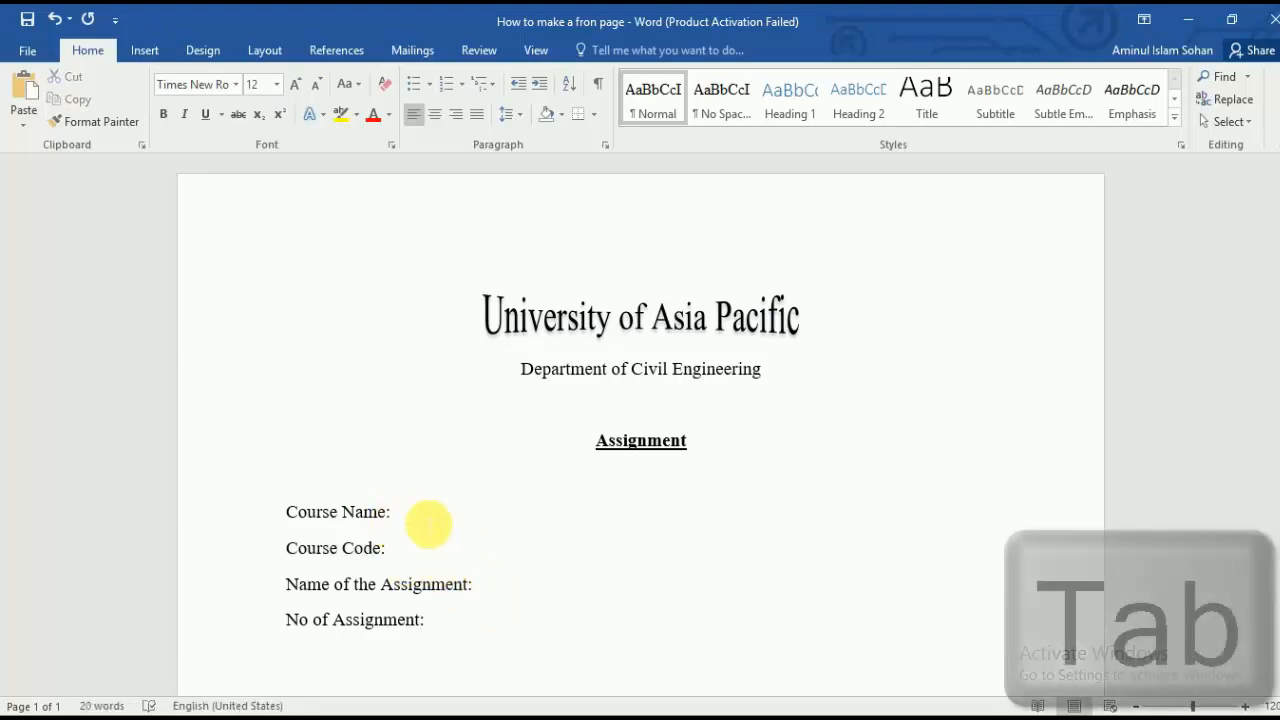
{"action": "key", "text": "Tab"}
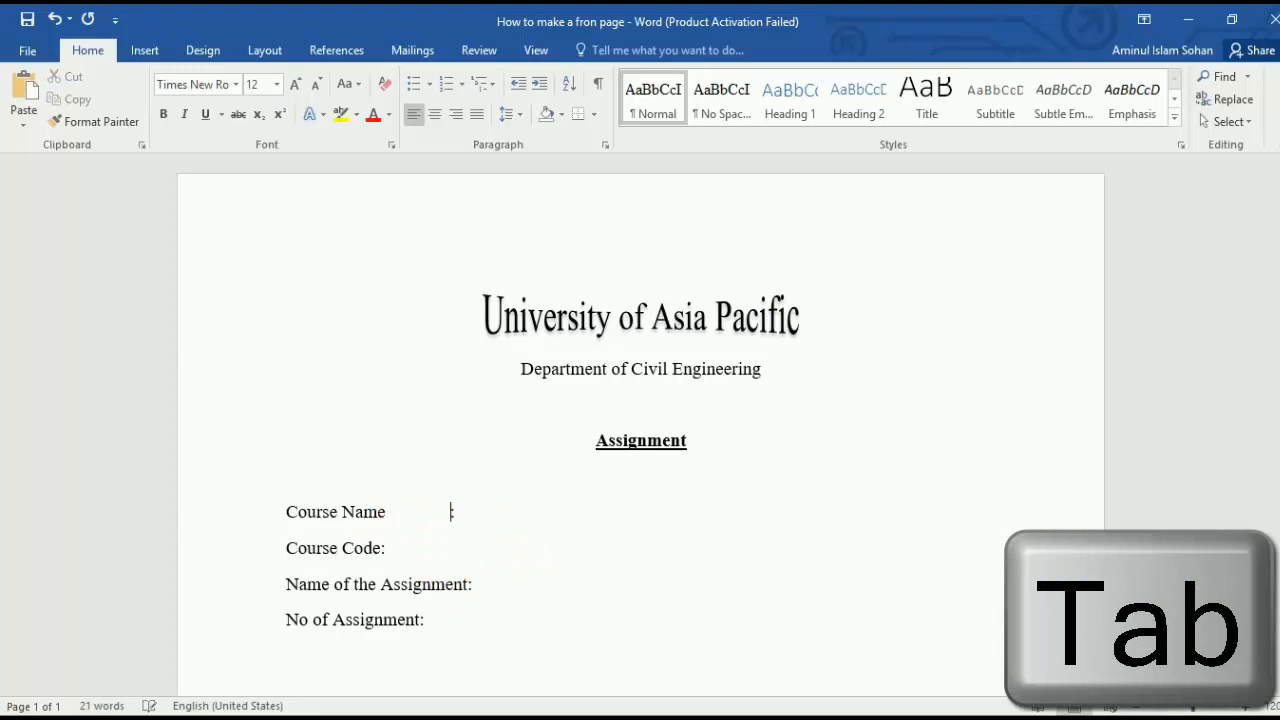
{"action": "key", "text": "Tab"}
Step: Tab the Course Code, Name of the Assignment and No of Assignment colons into the same column
{"action": "left_click", "coordinate": [388, 546]}
{"action": "key", "text": "Tab"}
{"action": "key", "text": "Tab"}
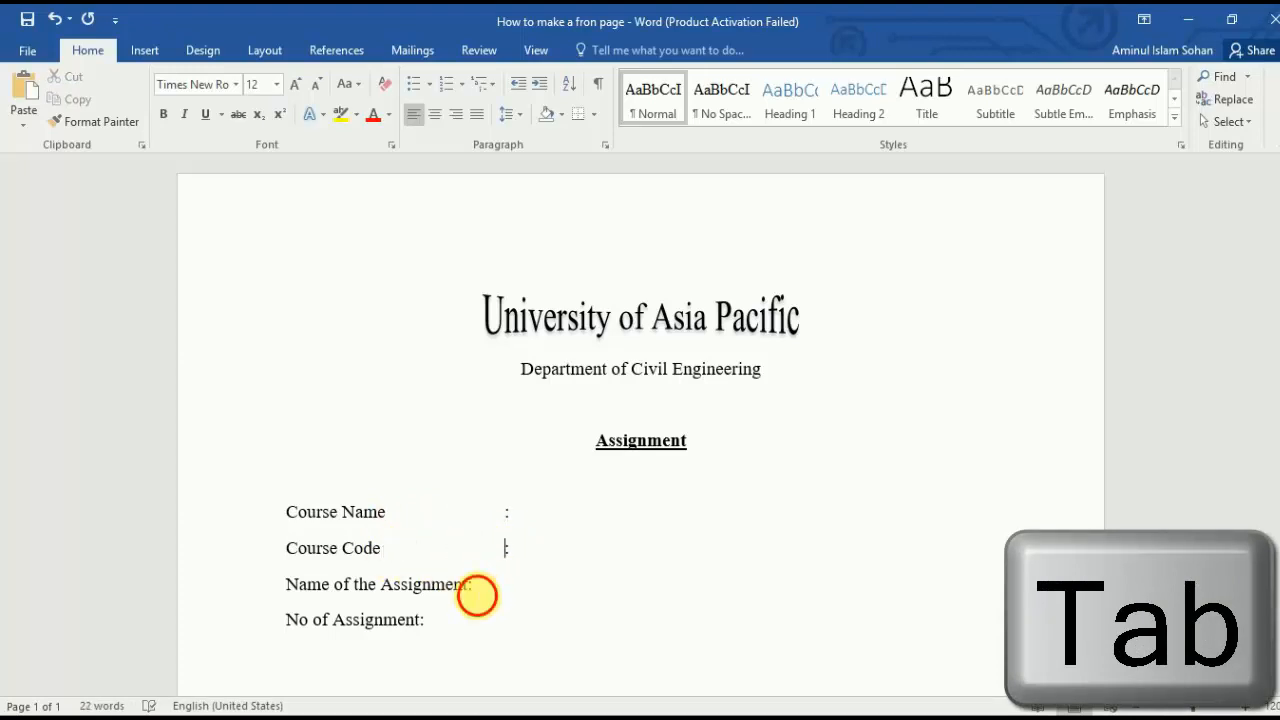
{"action": "left_click", "coordinate": [473, 588]}
{"action": "key", "text": "Tab"}
{"action": "left_click", "coordinate": [422, 622]}
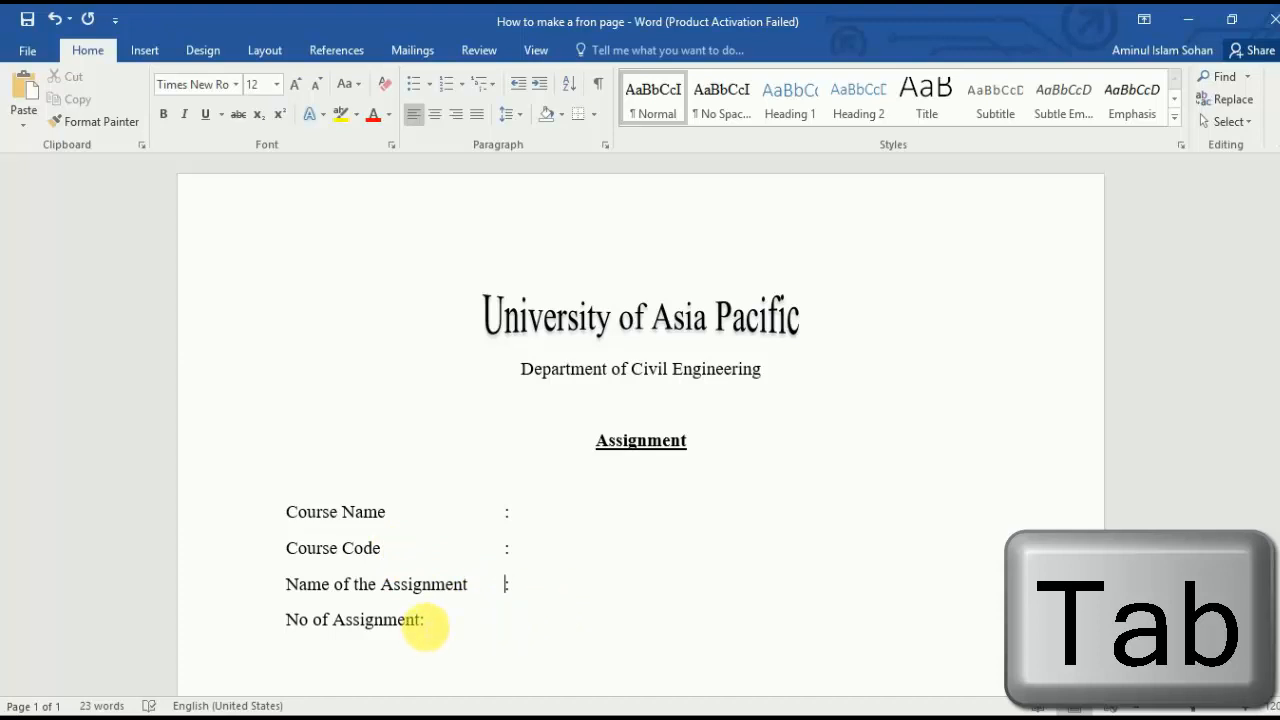
{"action": "key", "text": "Tab"}
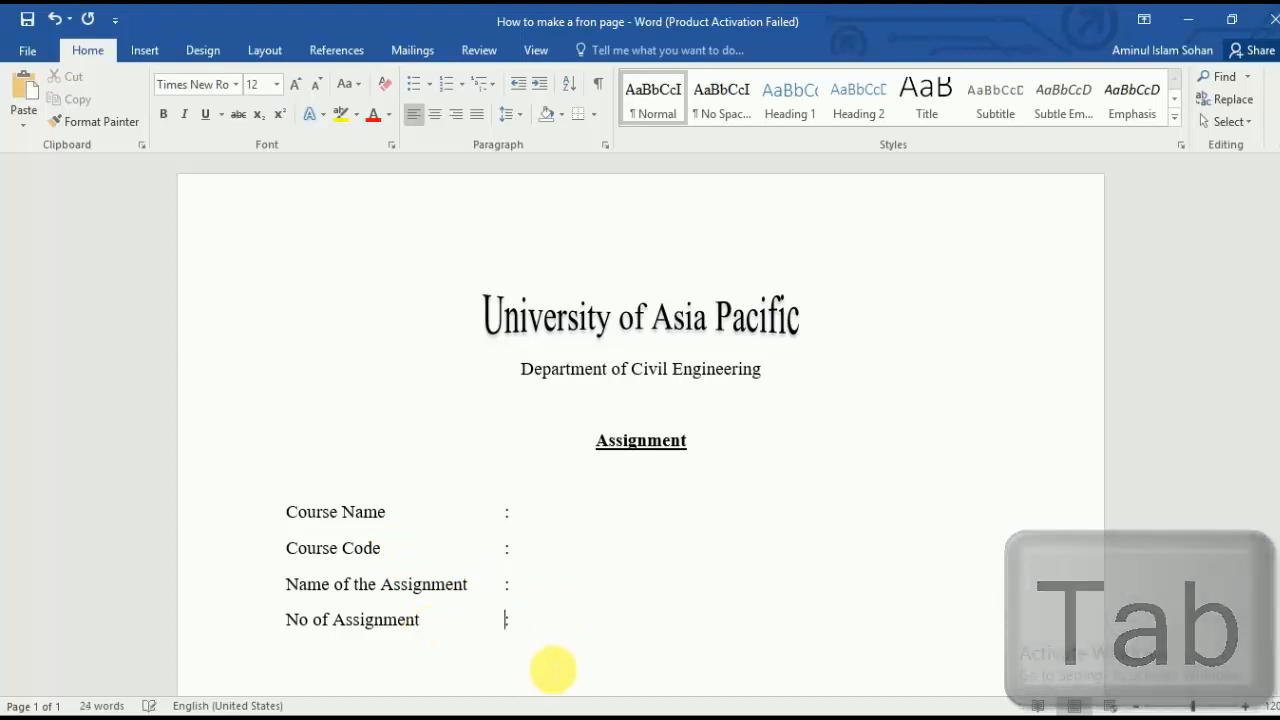
{"action": "scroll", "coordinate": [710, 580], "scroll_direction": "down", "scroll_amount": 2}
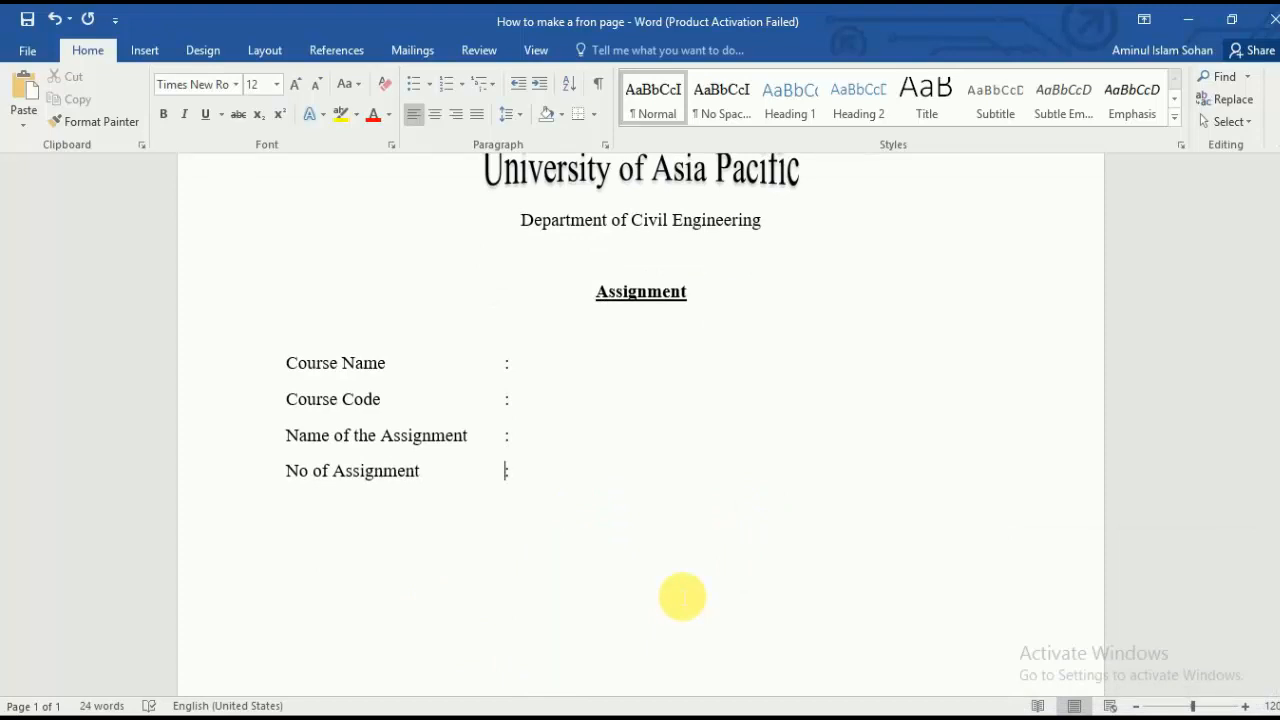
Step: Fill the detail lines with placeholder values 'ccccccccc' and 'NNNNNN', and 01 for No of Assignment
{"action": "left_click", "coordinate": [575, 368]}
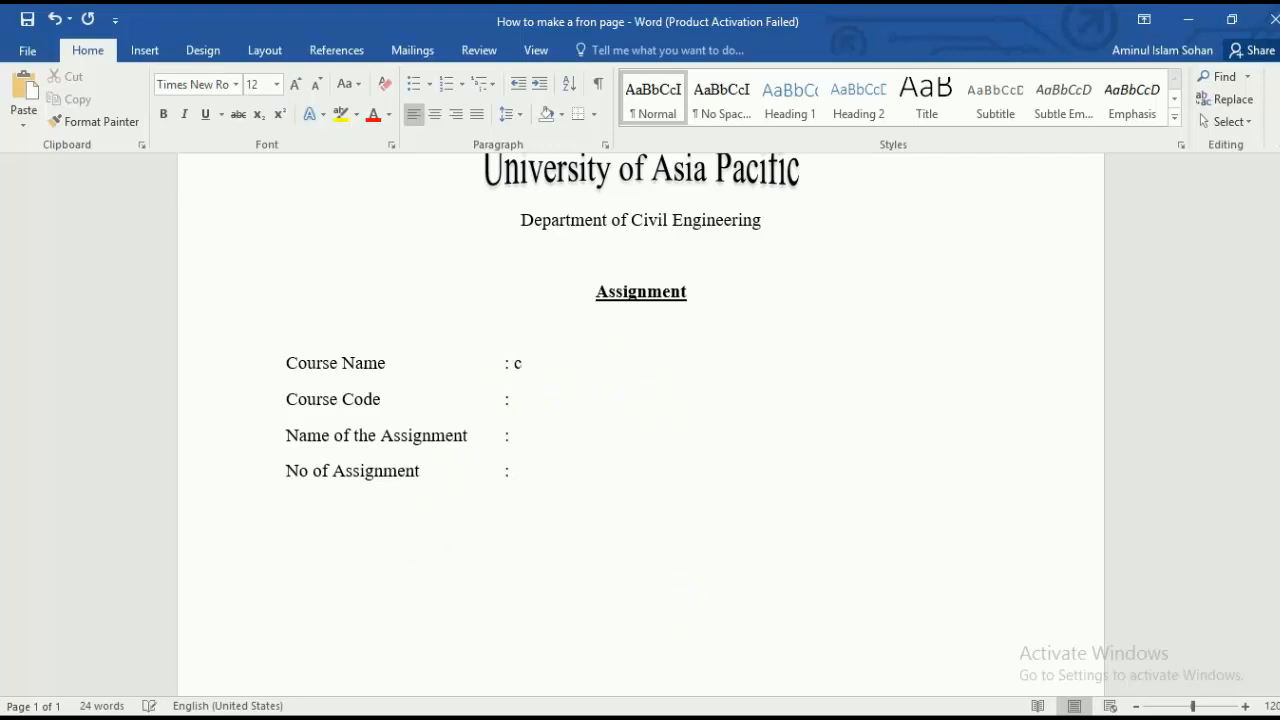
{"action": "type", "text": "ccccccccc"}
{"action": "left_click", "coordinate": [553, 396]}
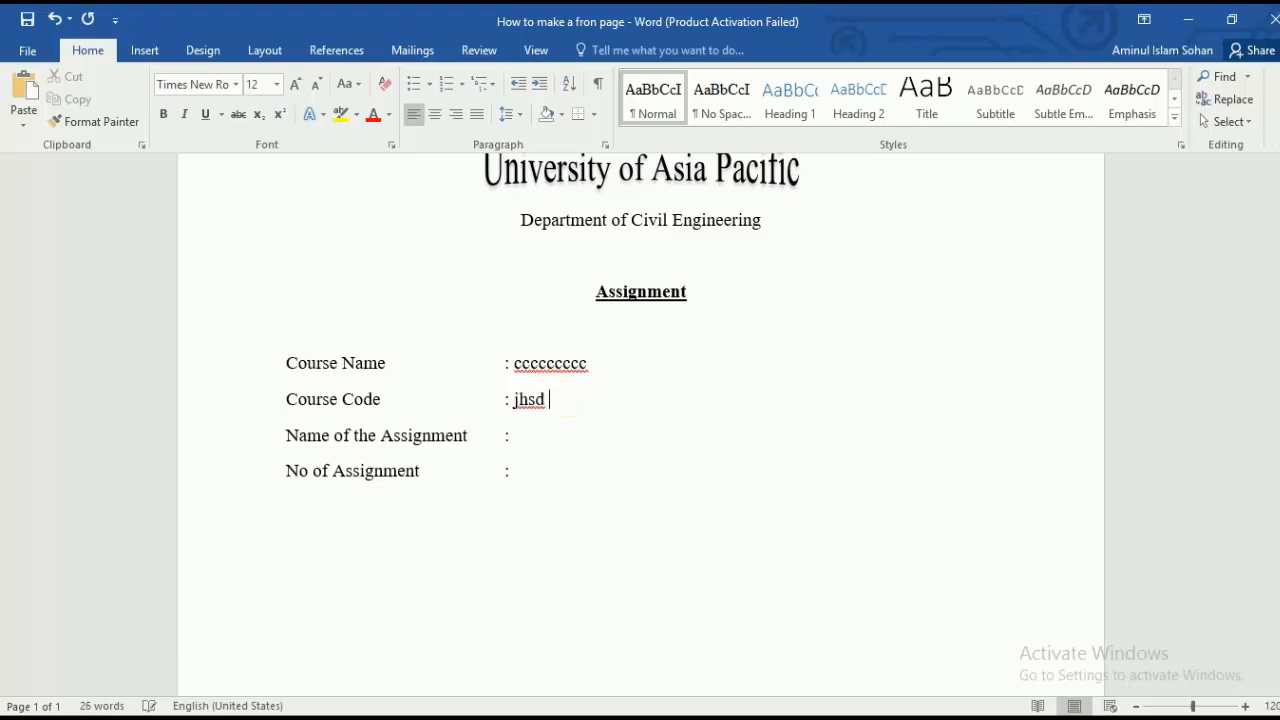
{"action": "left_click", "coordinate": [534, 434]}
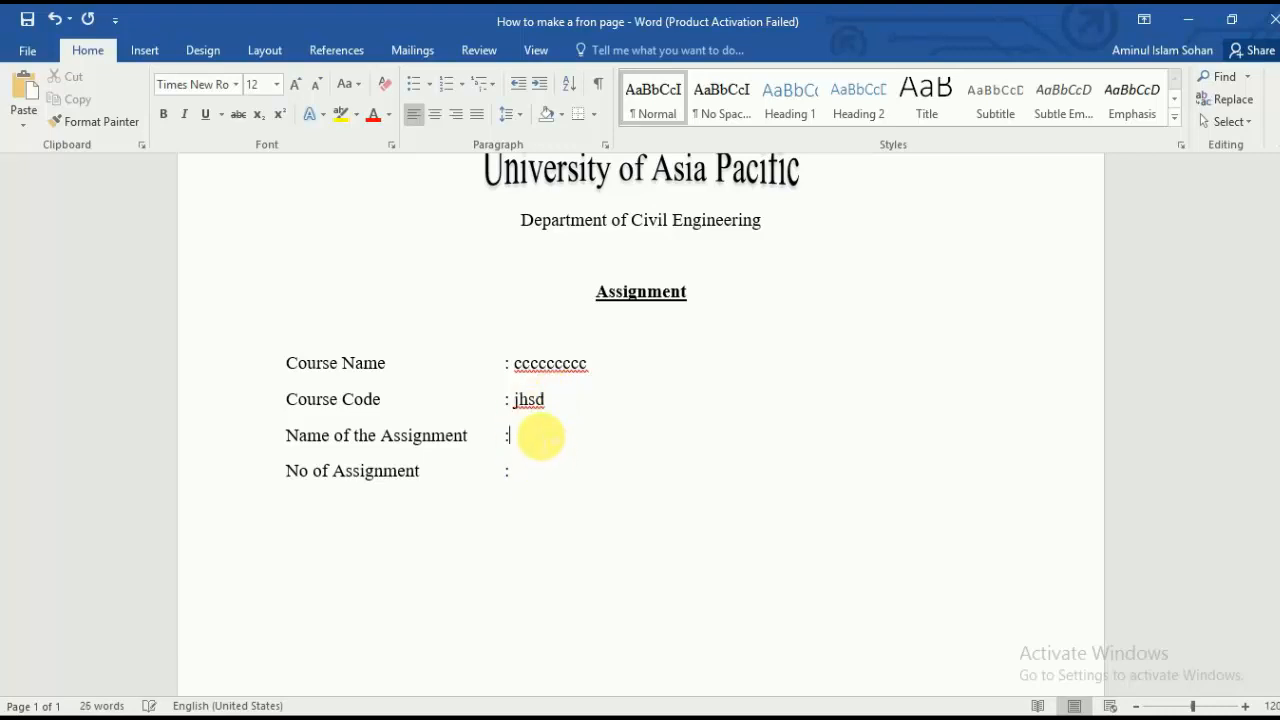
{"action": "left_click", "coordinate": [543, 443]}
{"action": "type", "text": "NNNNNNnn…………"}
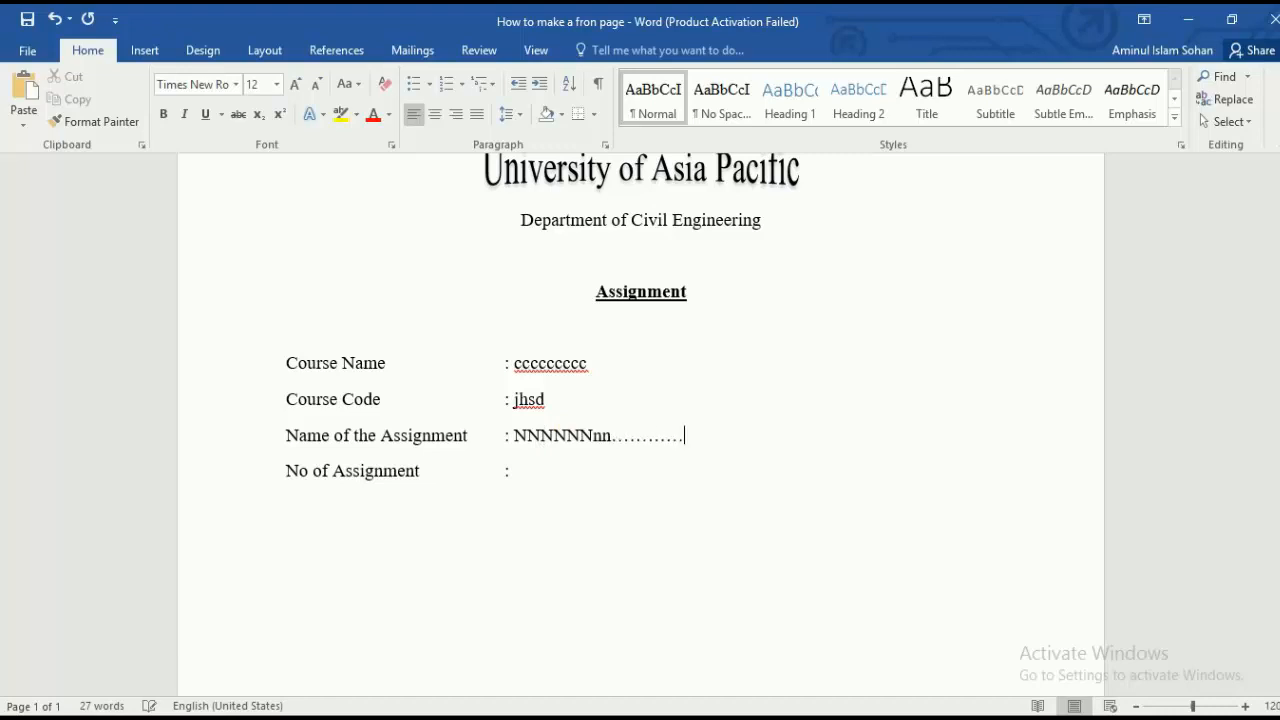
{"action": "left_click", "coordinate": [557, 471]}
{"action": "type", "text": "12354651"}
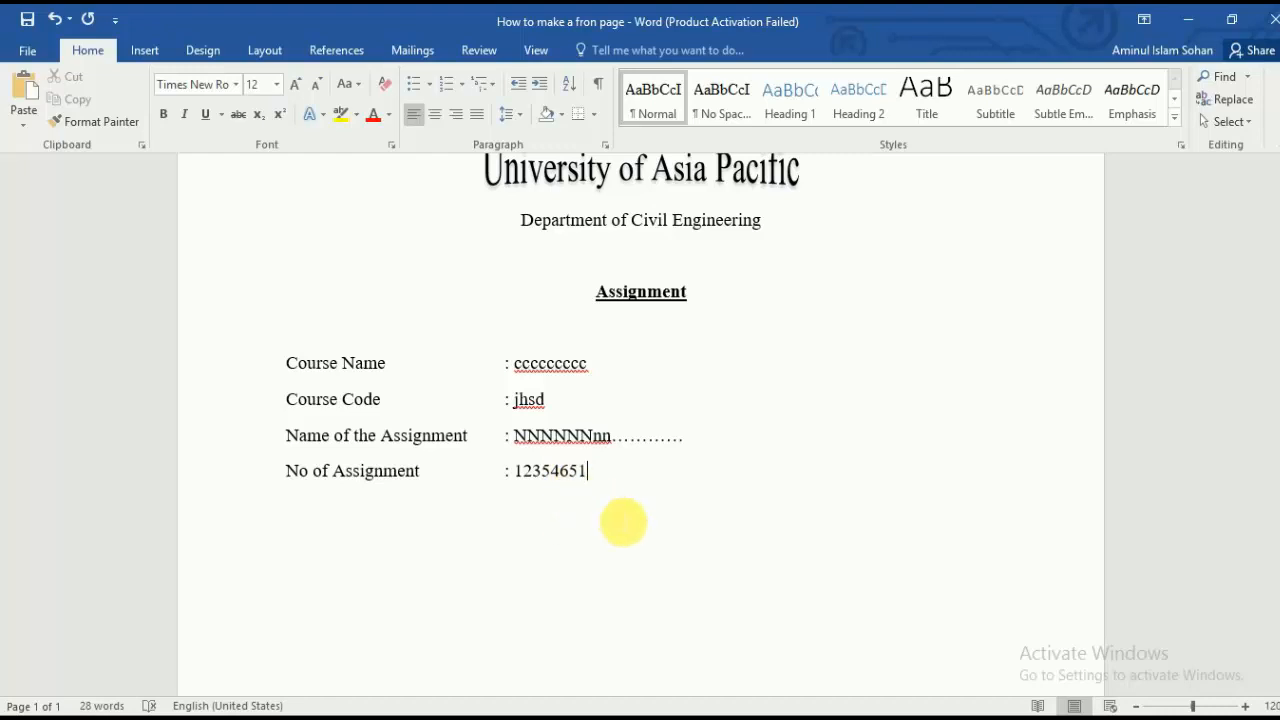
{"action": "left_click_drag", "start_coordinate": [566, 474], "coordinate": [512, 469]}
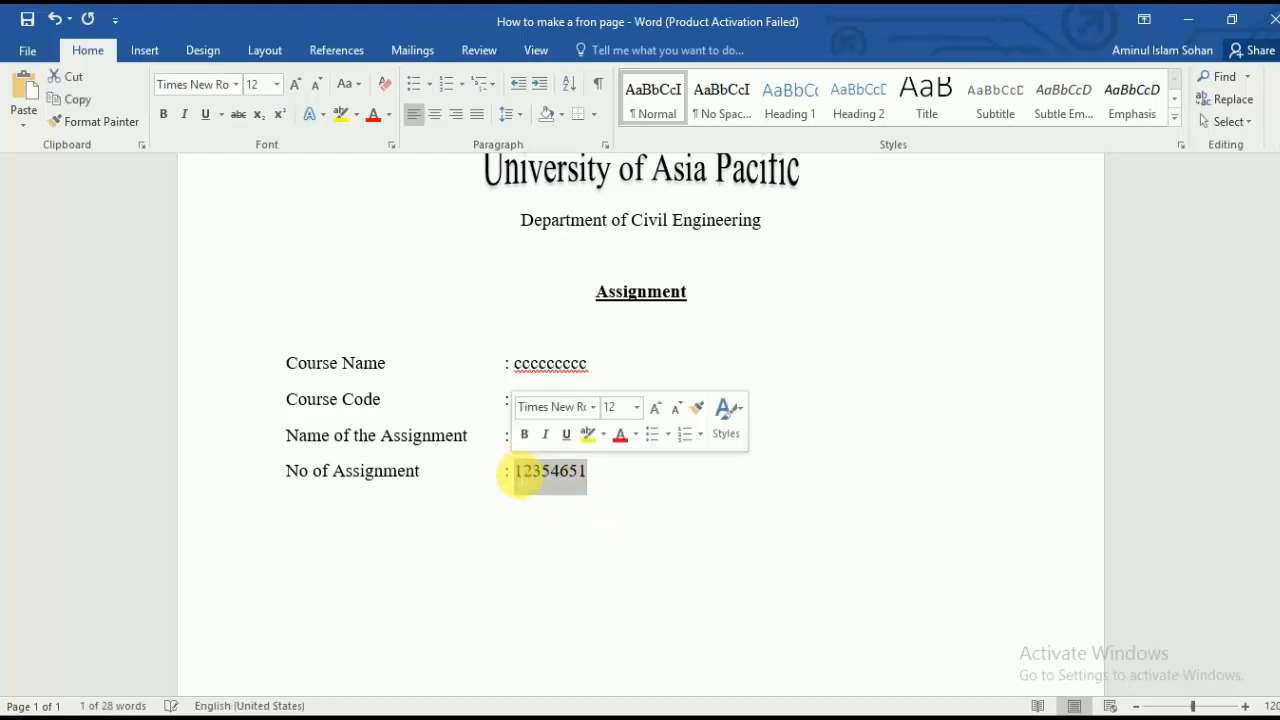
{"action": "type", "text": "01"}
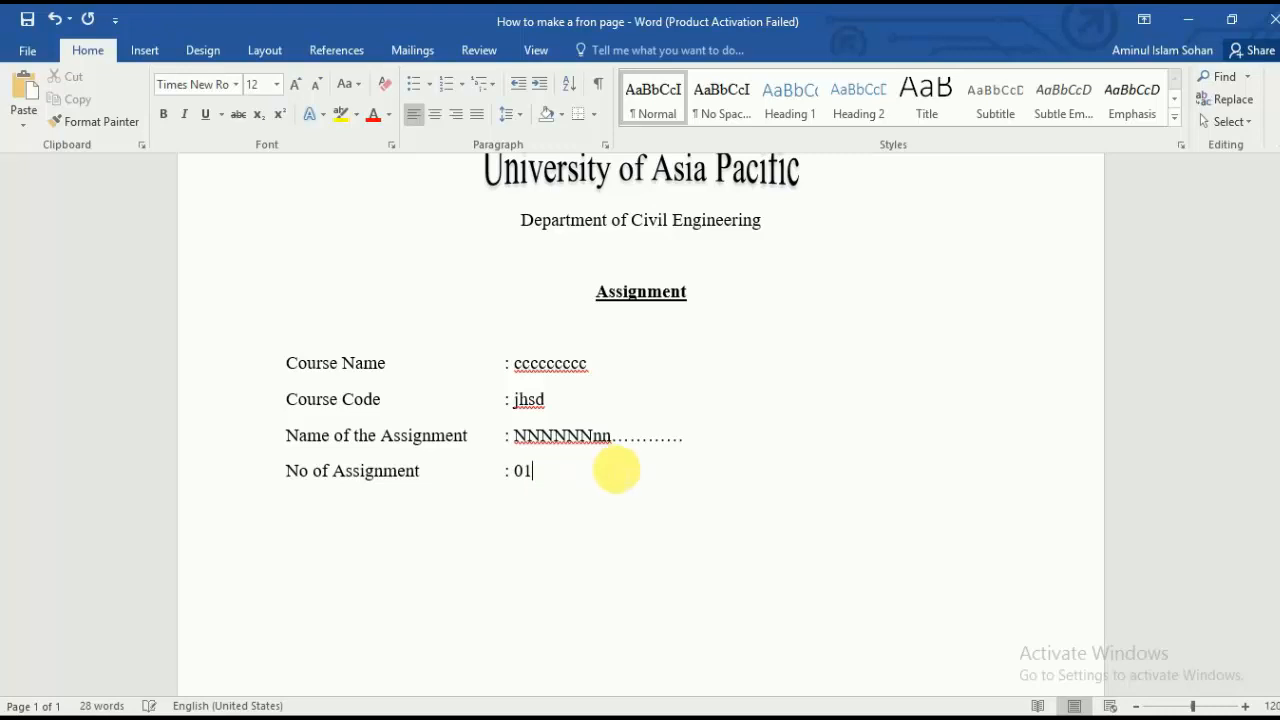
Step: Add a centred empty line below the course details
{"action": "key", "text": "Return"}
{"action": "key", "text": "Return"}
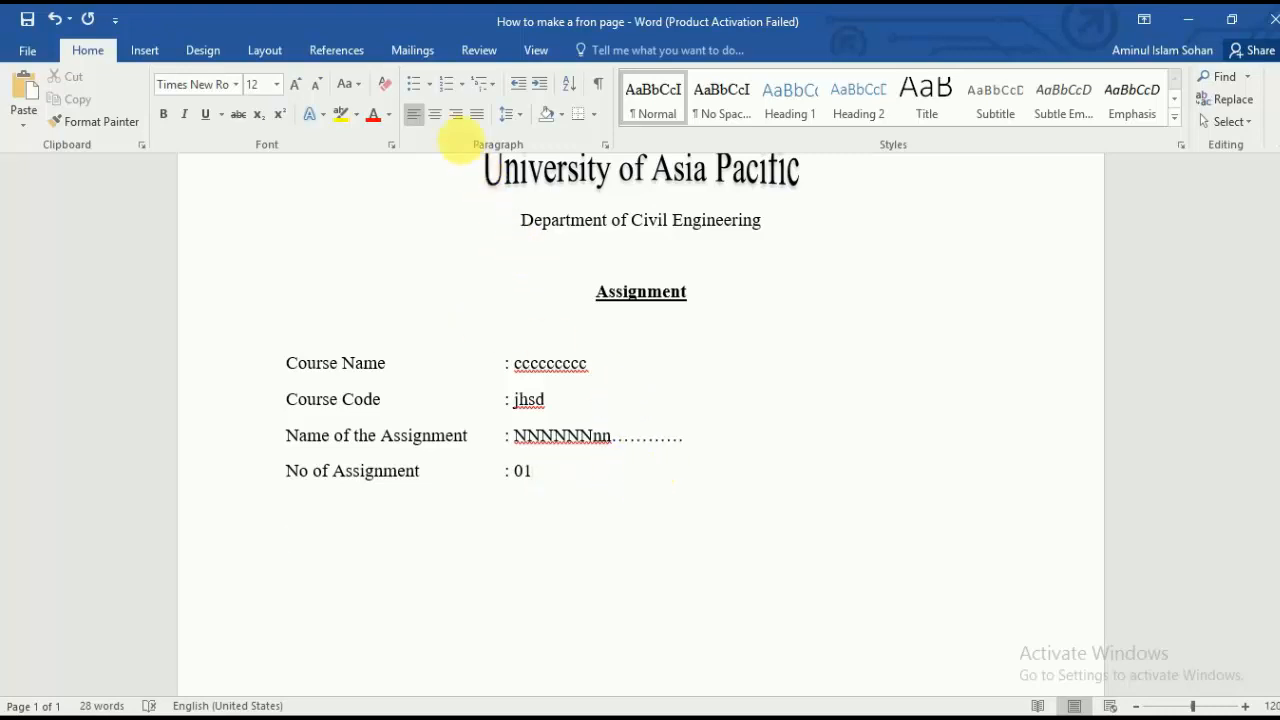
{"action": "left_click", "coordinate": [434, 114]}
{"action": "scroll", "coordinate": [694, 463], "scroll_direction": "down", "scroll_amount": 3}
{"action": "scroll", "coordinate": [694, 463], "scroll_direction": "up", "scroll_amount": 3}
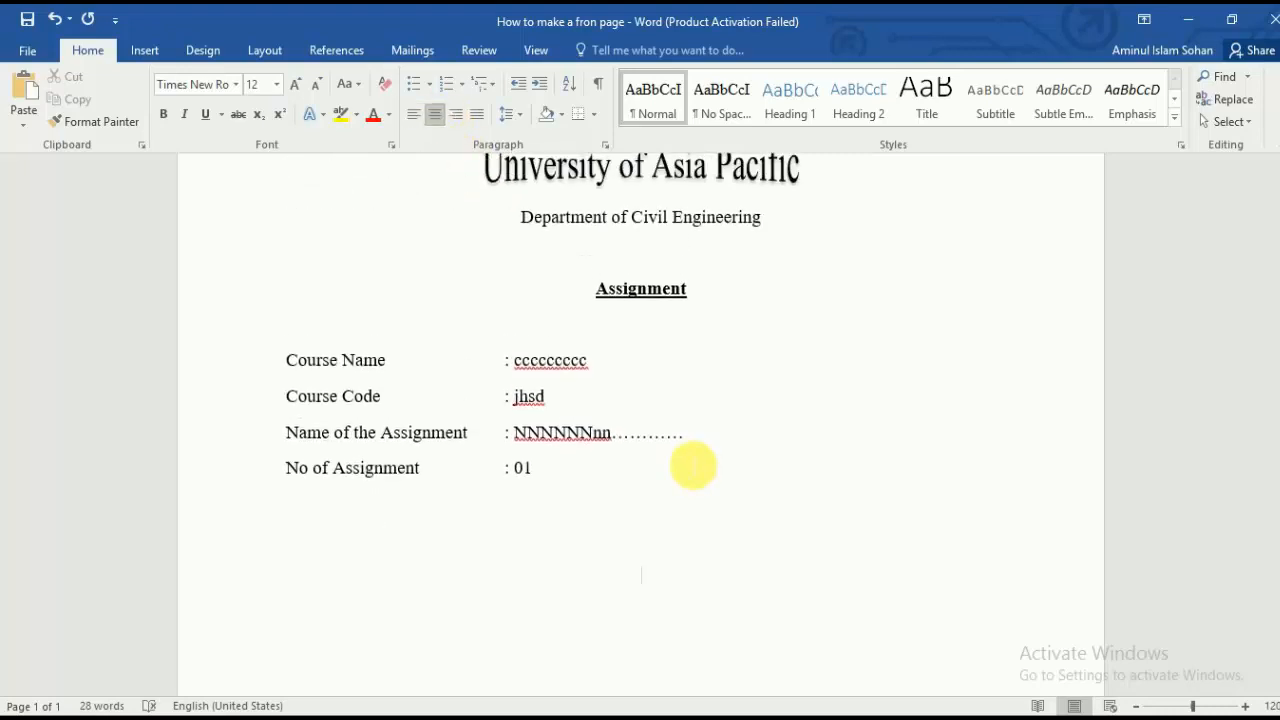
{"action": "left_click", "coordinate": [438, 118]}
{"action": "left_click", "coordinate": [661, 571]}
{"action": "left_click", "coordinate": [664, 587]}
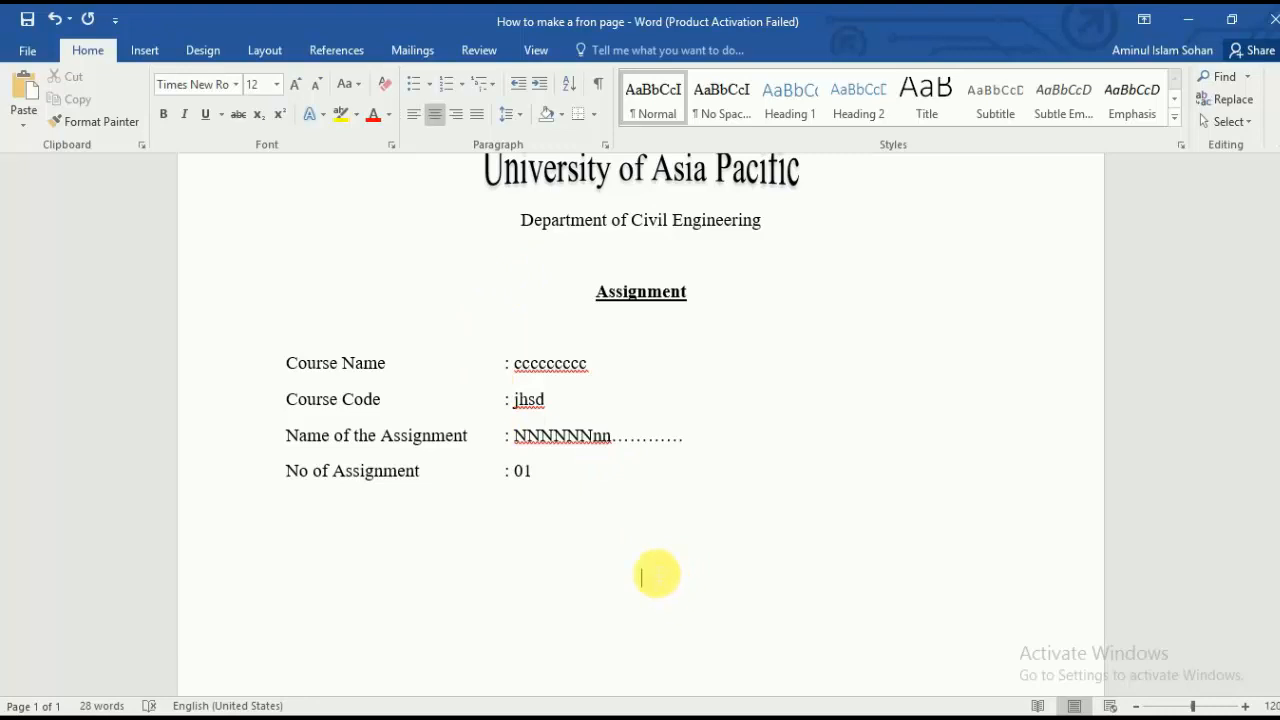
Step: Centre the blank line below the course details and type 'Submitted by'
{"action": "left_click", "coordinate": [657, 573]}
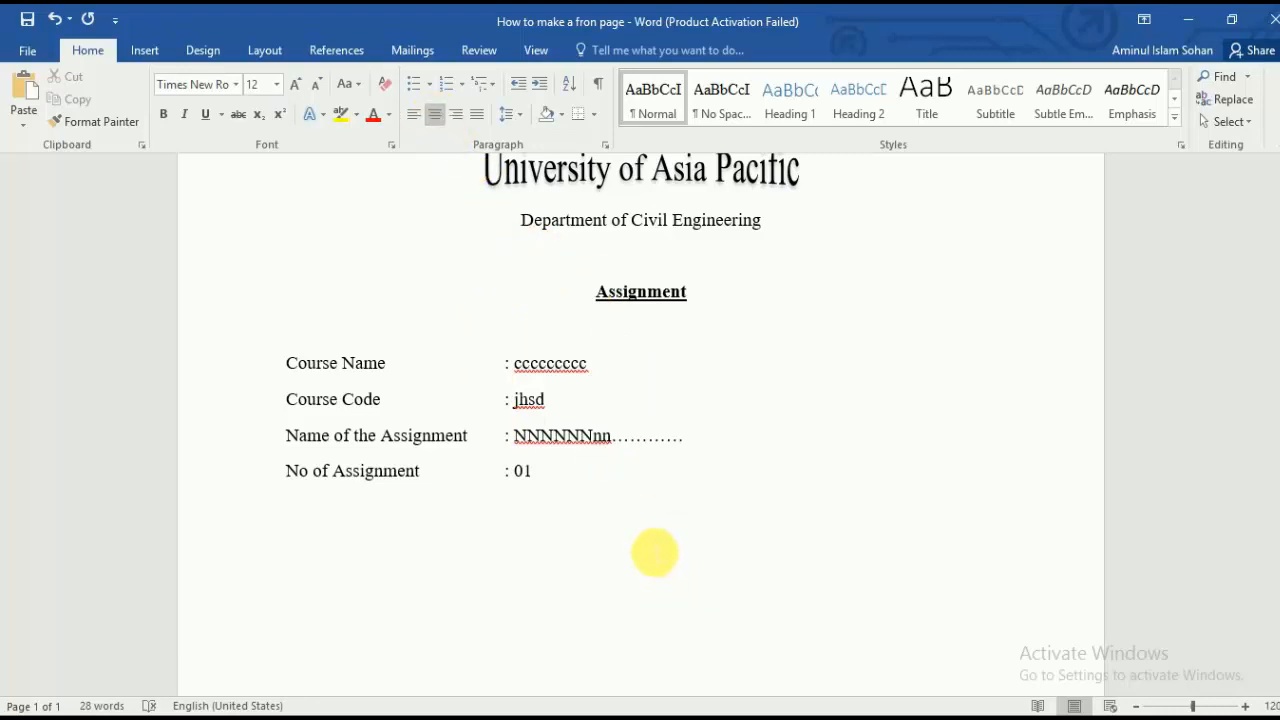
{"action": "key", "text": "ctrl+e"}
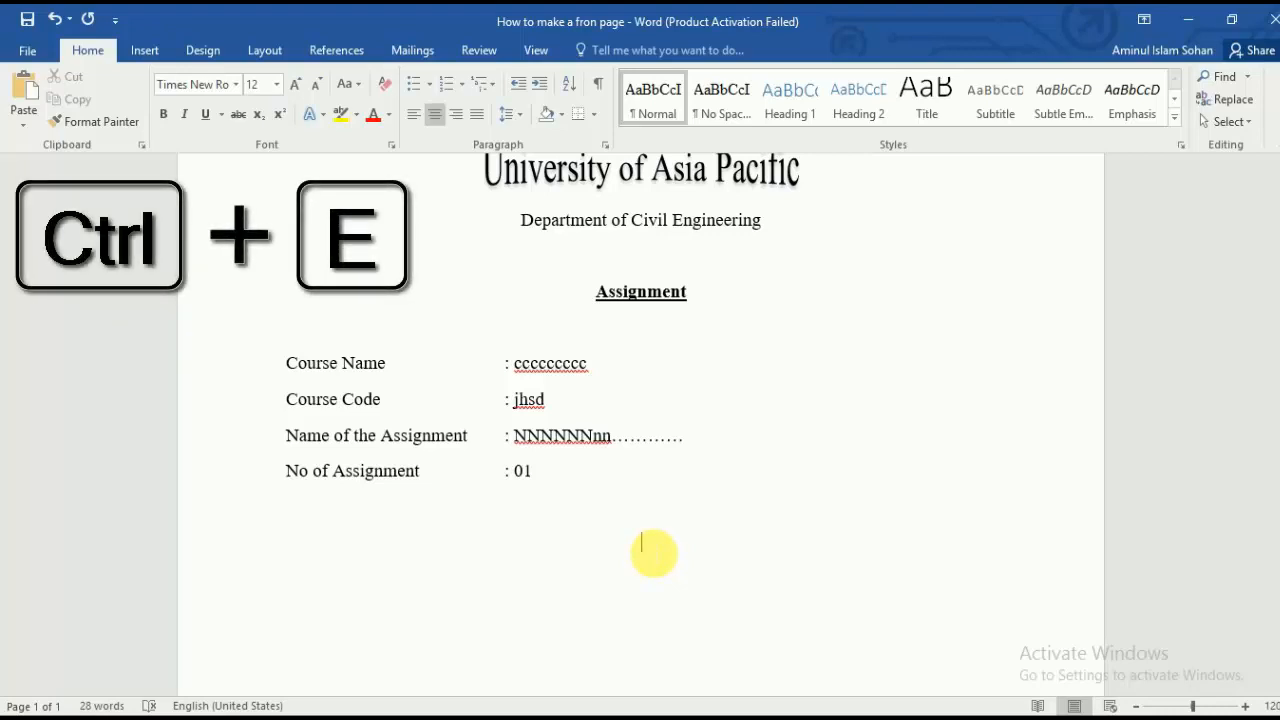
{"action": "key", "text": "ctrl+e"}
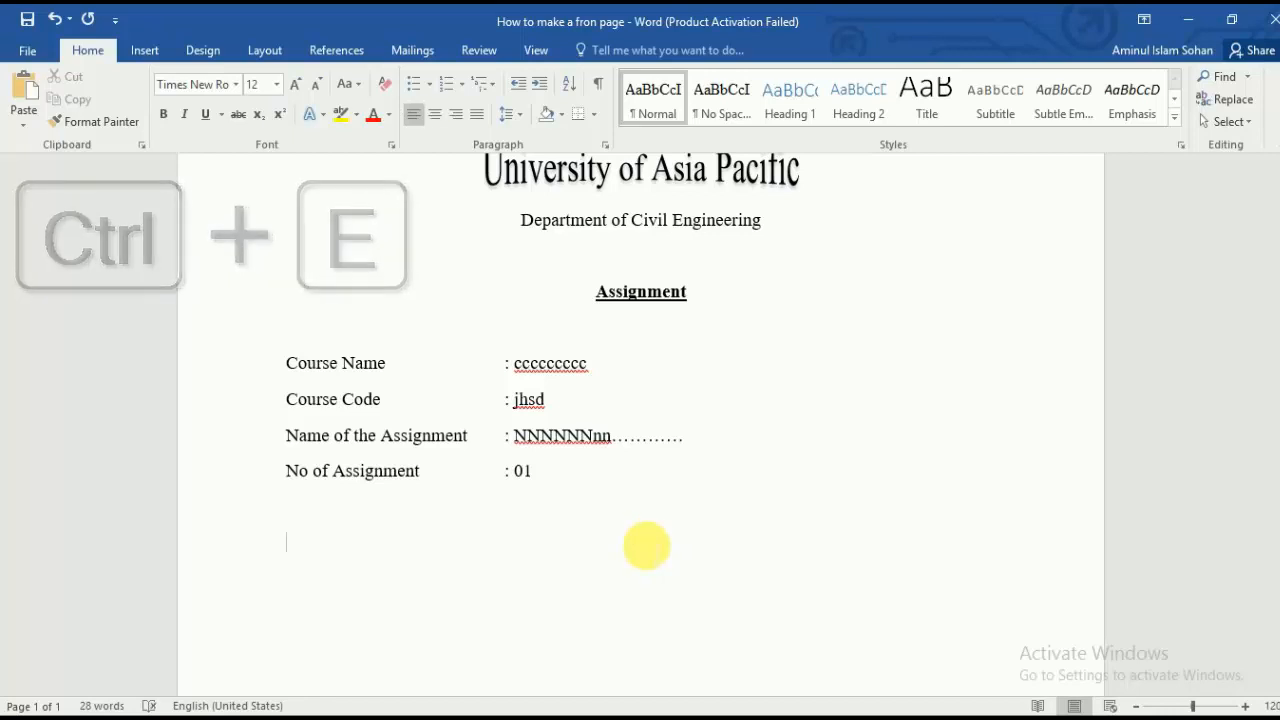
{"action": "key", "text": "ctrl+e"}
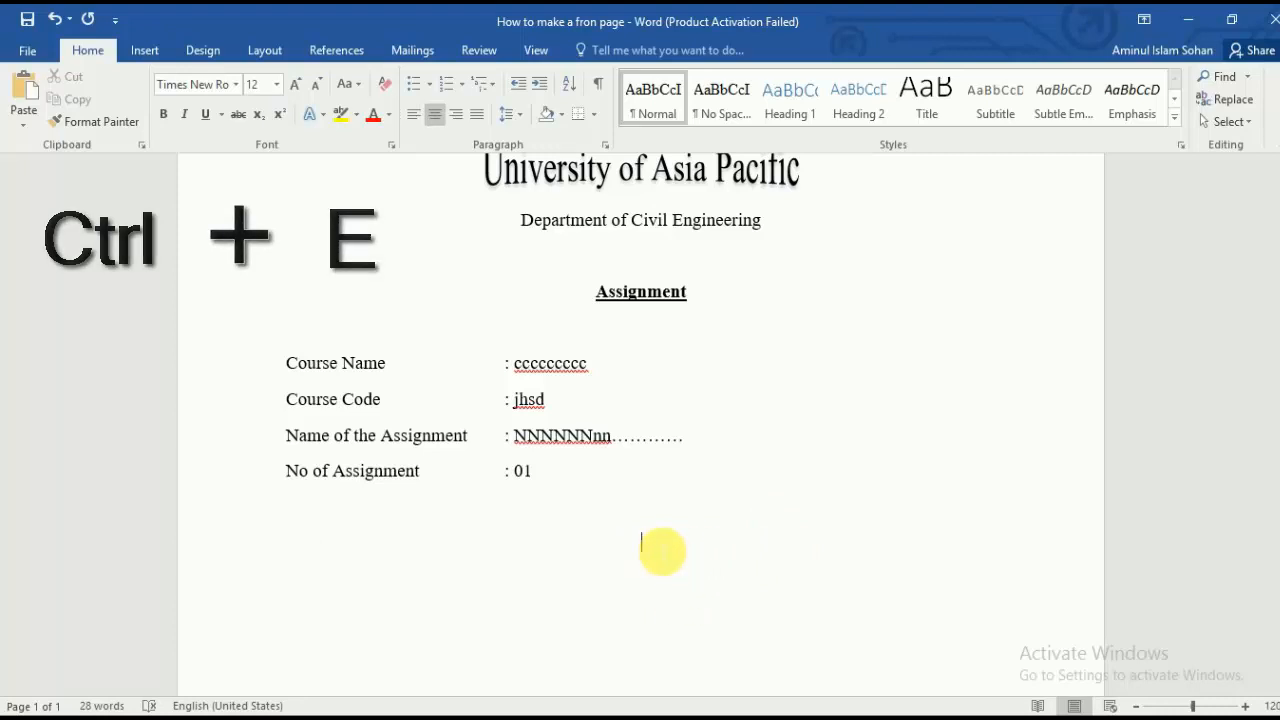
{"action": "type", "text": "Submitt"}
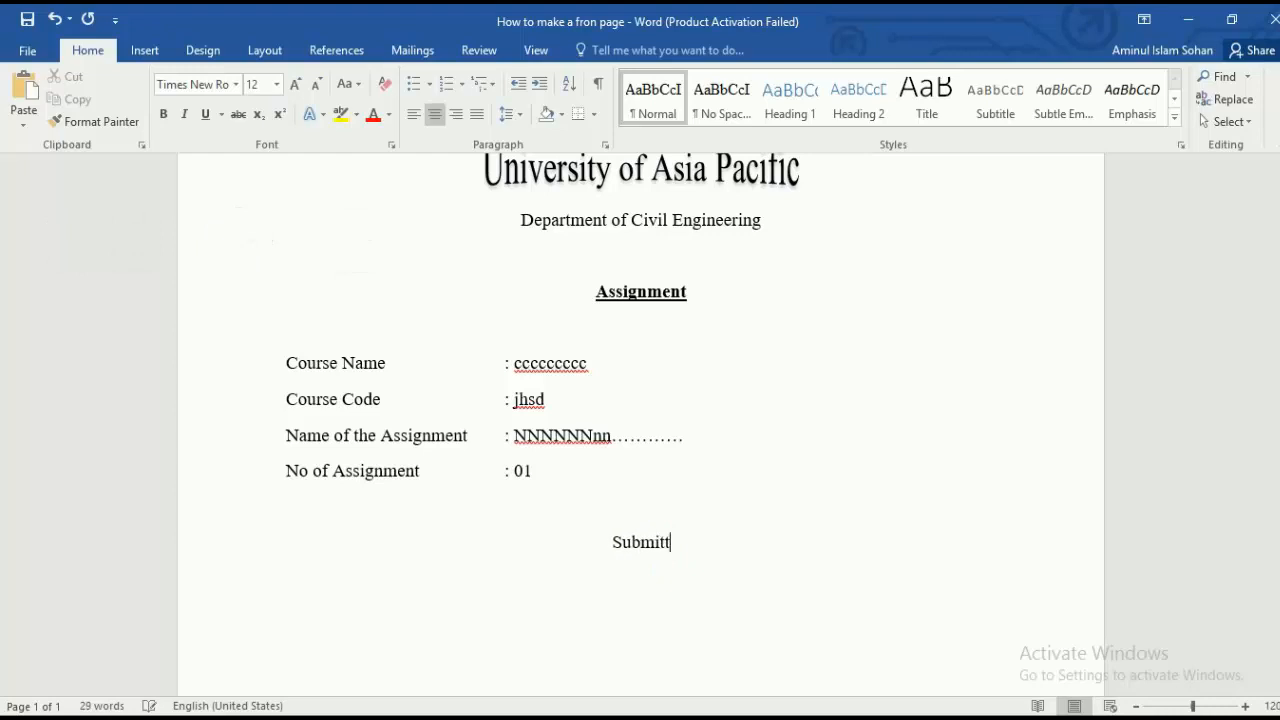
{"action": "type", "text": "ed by"}
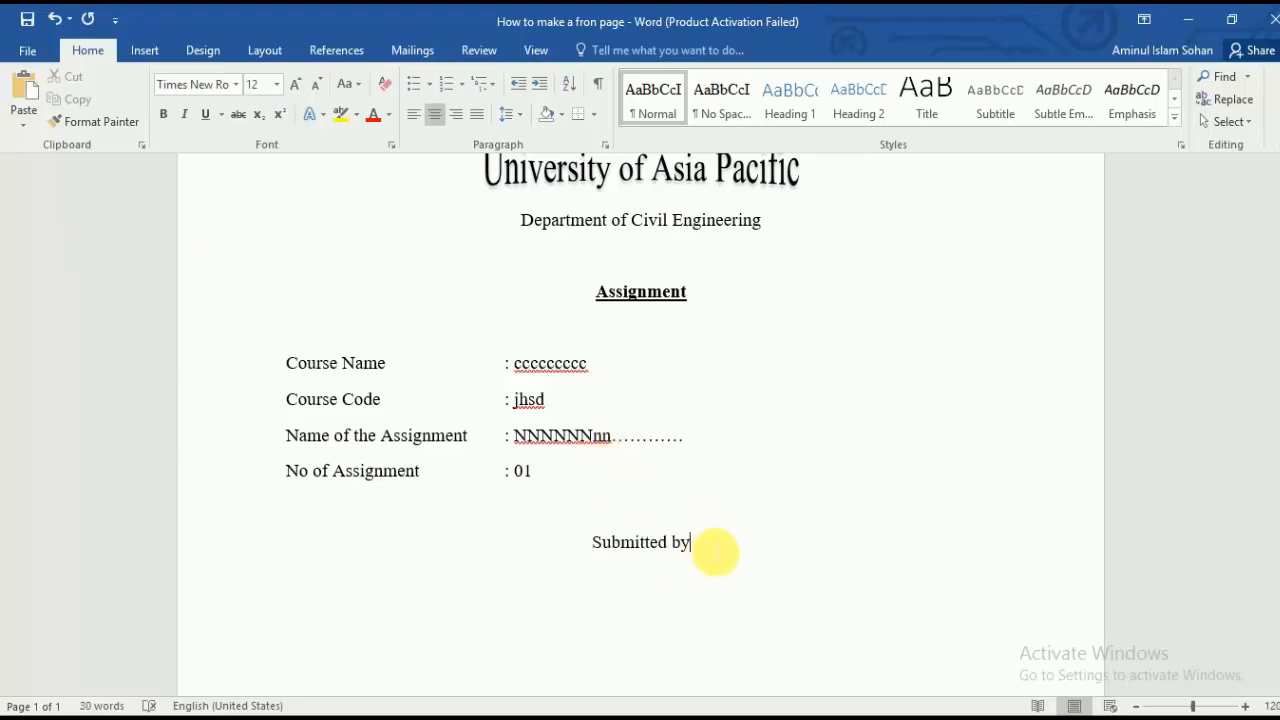
Step: Underline 'Submitted by' and start a centred, non-underlined line beneath it
{"action": "left_click_drag", "start_coordinate": [714, 551], "coordinate": [544, 546]}
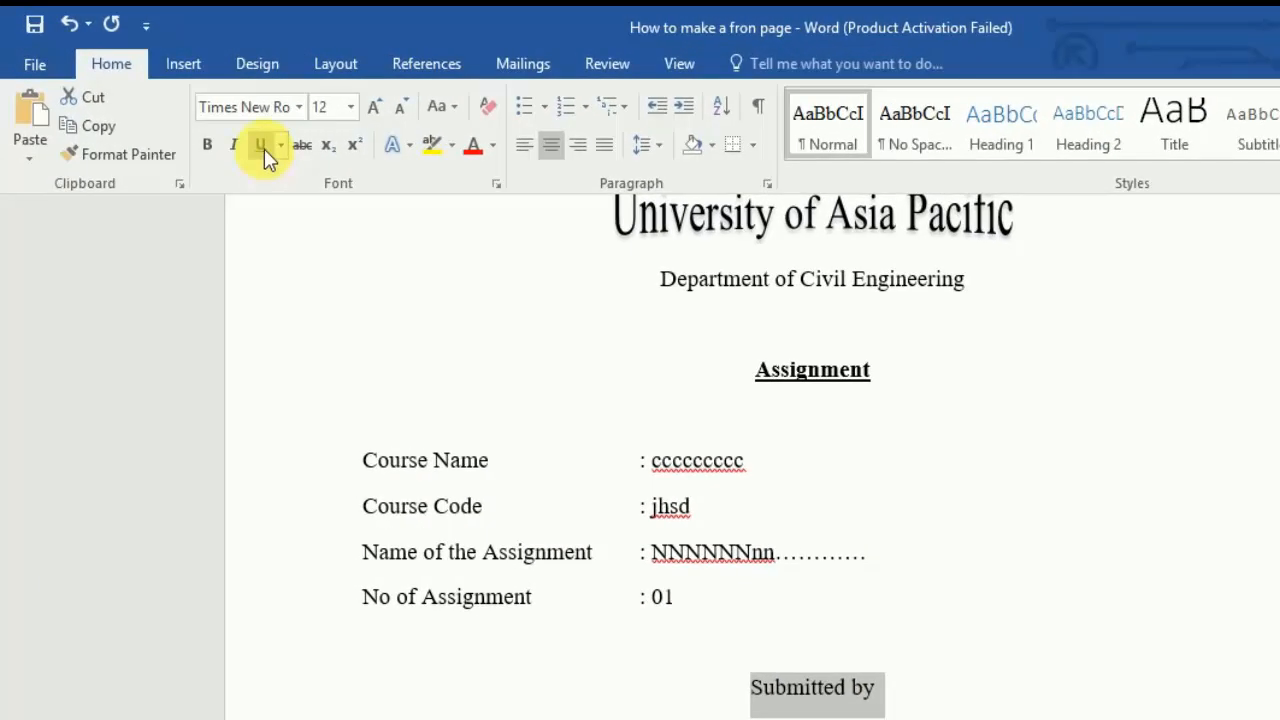
{"action": "left_click", "coordinate": [262, 146]}
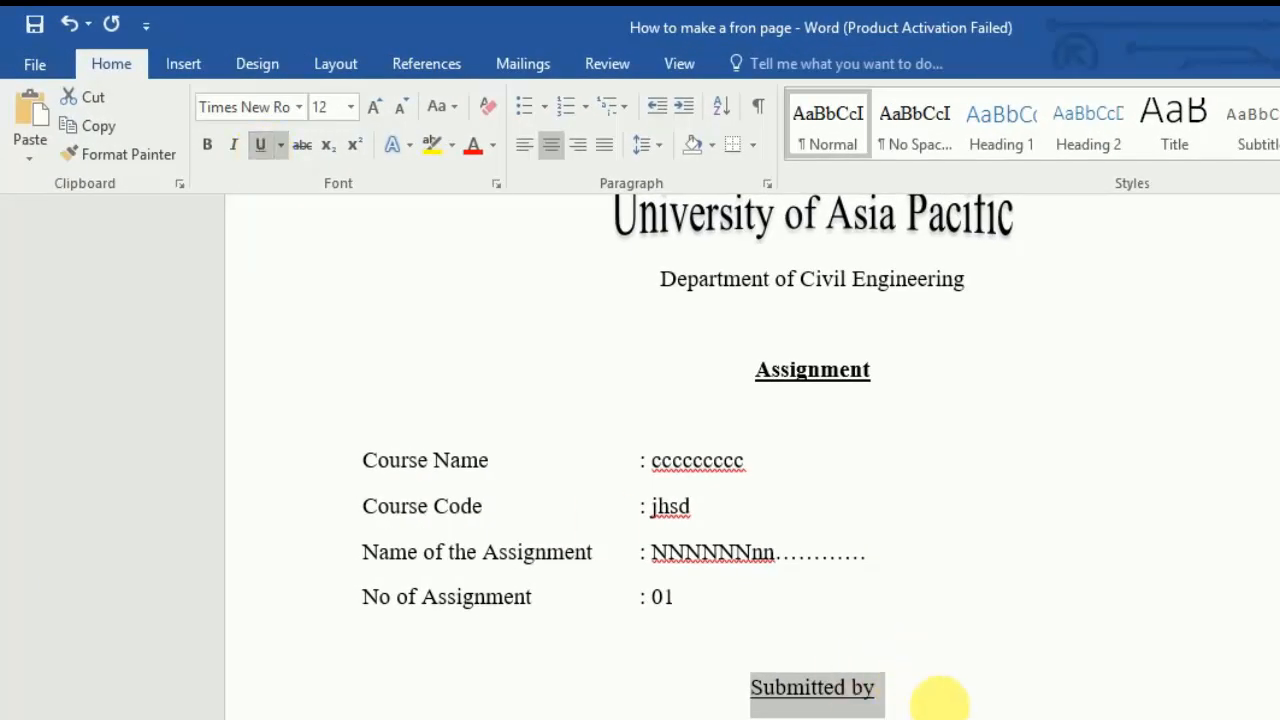
{"action": "left_click", "coordinate": [886, 689]}
{"action": "left_click_drag", "start_coordinate": [886, 689], "coordinate": [652, 692]}
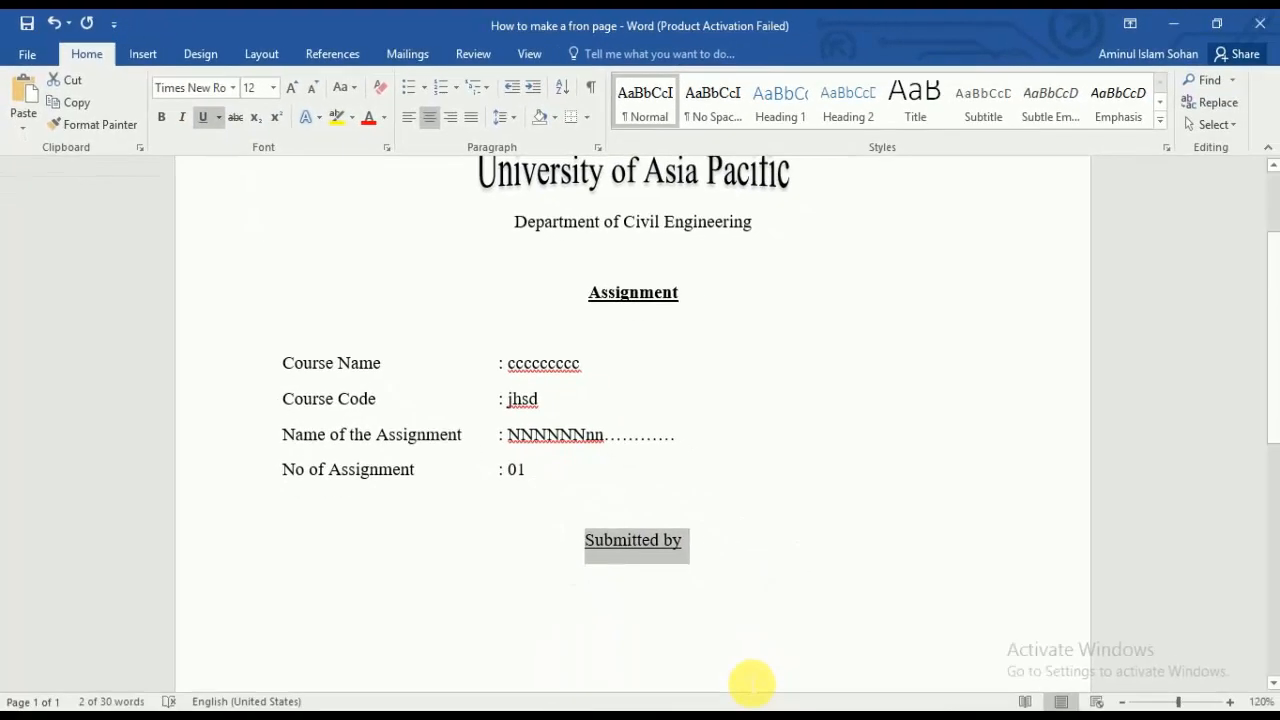
{"action": "key", "text": "ctrl+u"}
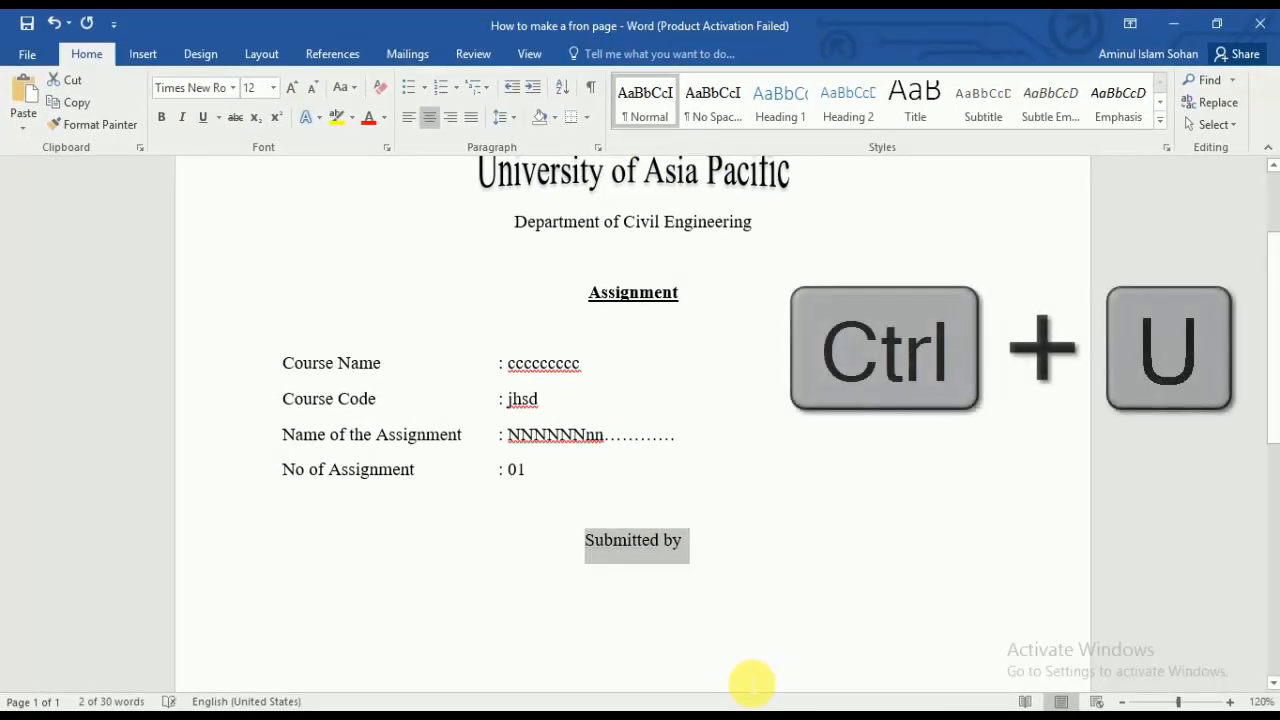
{"action": "key", "text": "ctrl+u"}
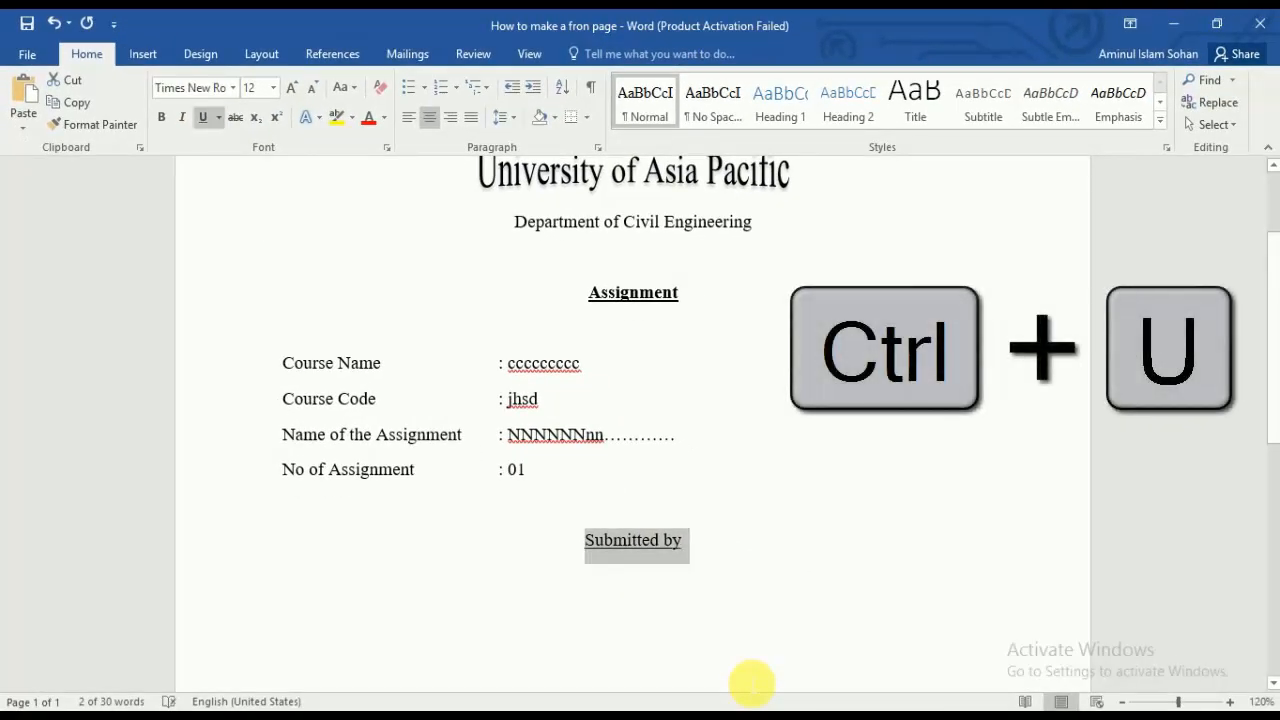
{"action": "left_click", "coordinate": [725, 545]}
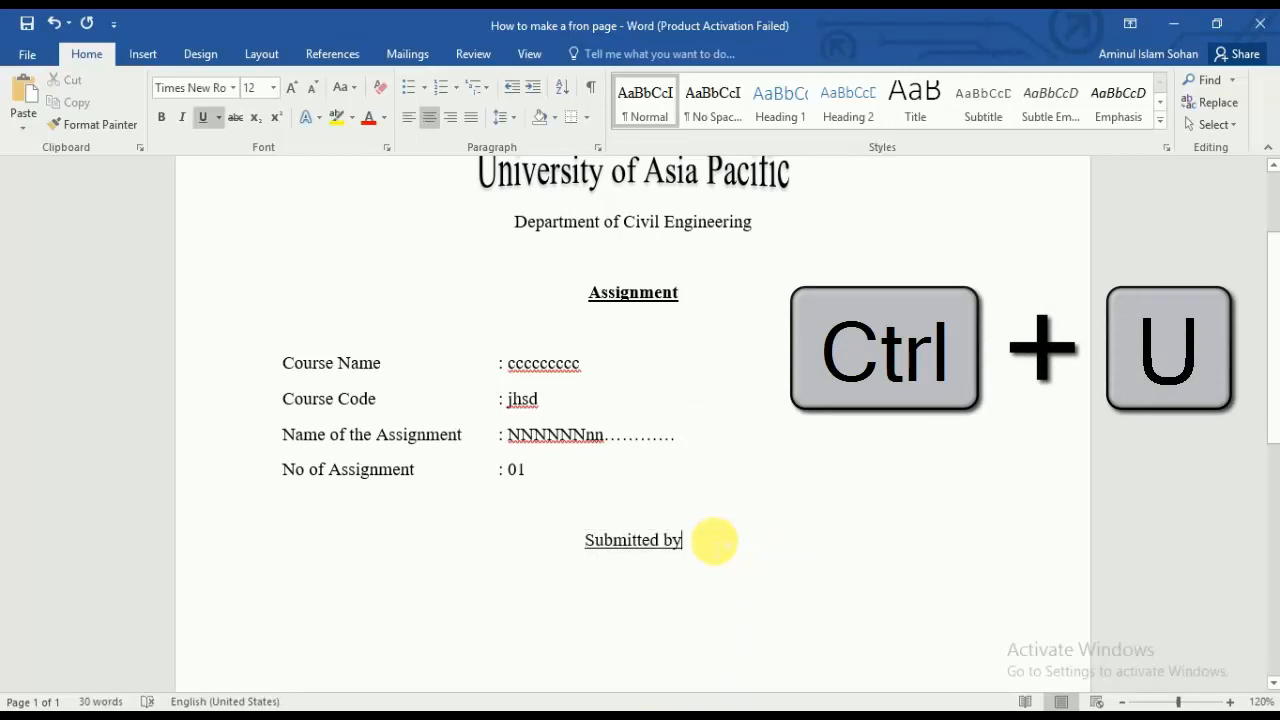
{"action": "key", "text": "Return"}
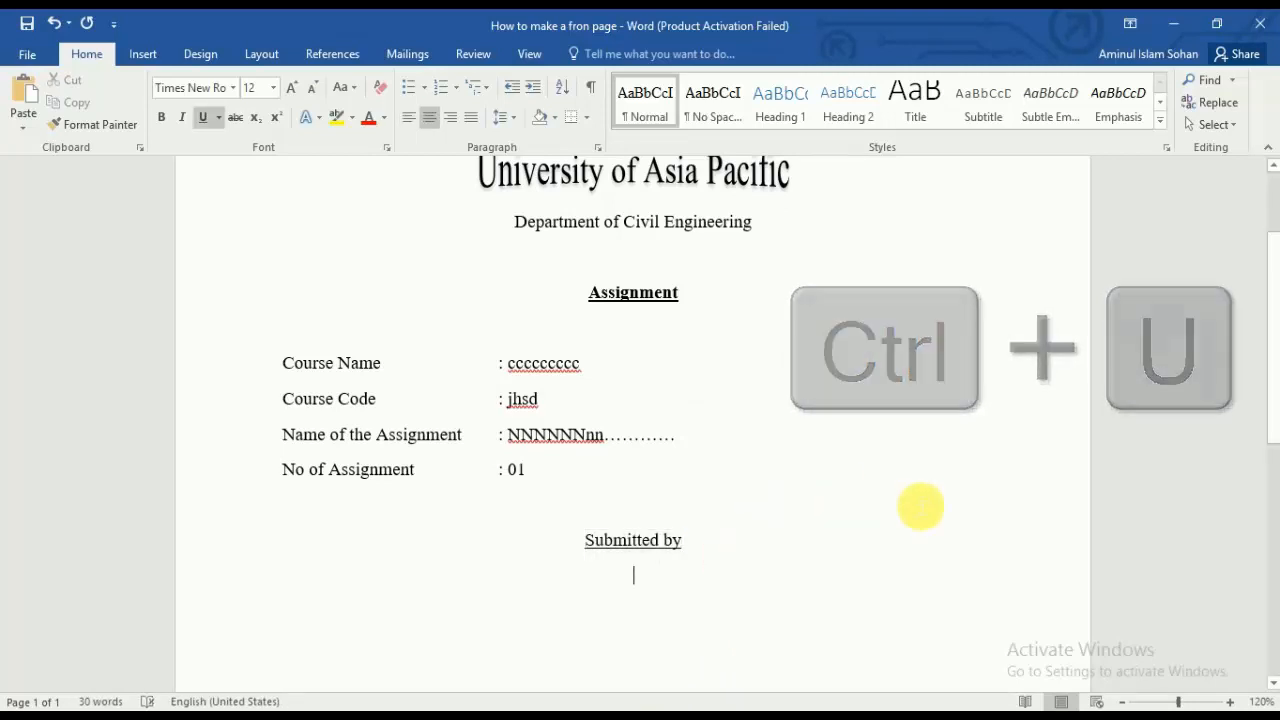
{"action": "key", "text": "ctrl+u"}
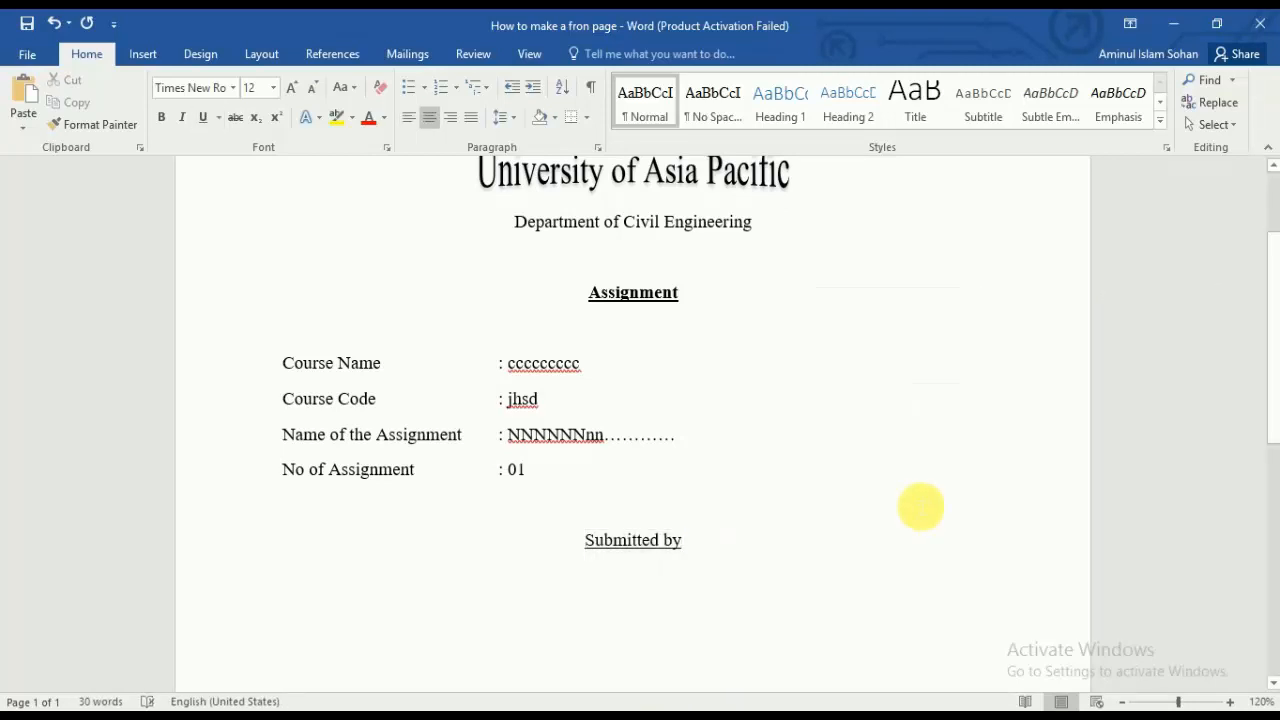
Step: Type the student's name, 'Year: 4th, Semester: 1st', and the student ID, roll and 'Section: Y' lines
{"action": "scroll", "coordinate": [849, 537], "scroll_direction": "down", "scroll_amount": 3}
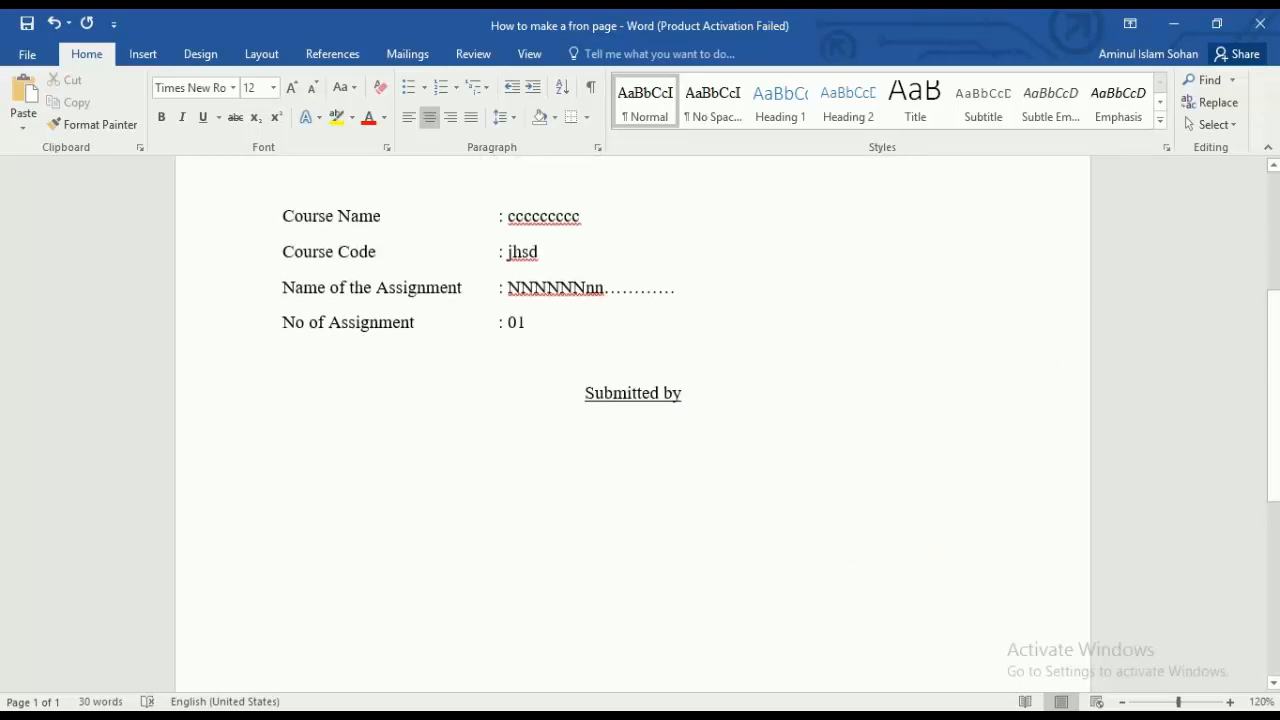
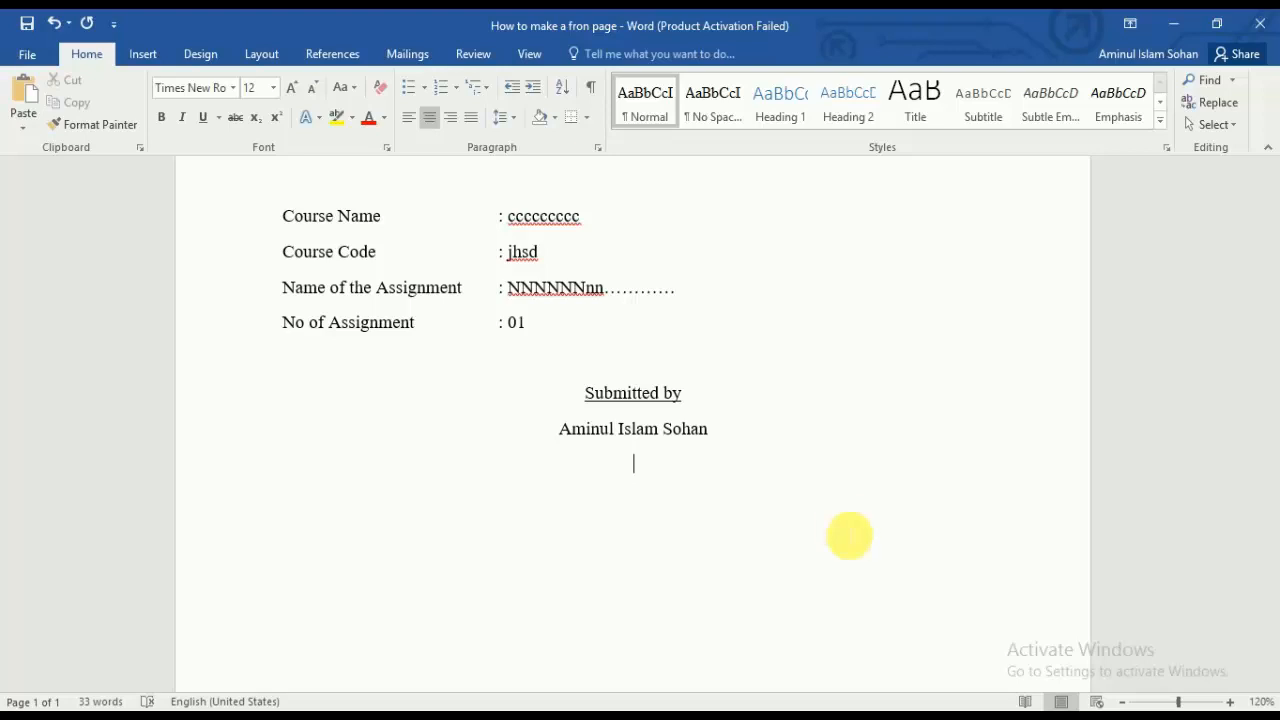
{"action": "type", "text": "ear: 4th"}
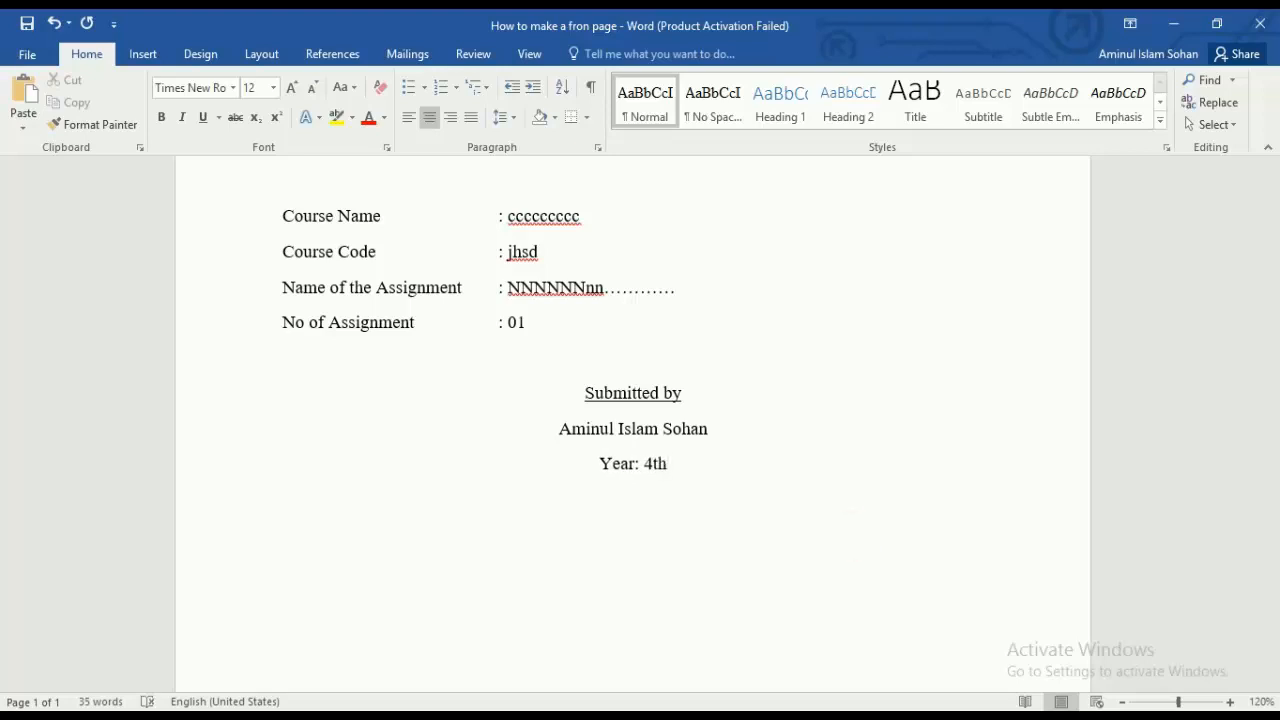
{"action": "type", "text": ", Seme"}
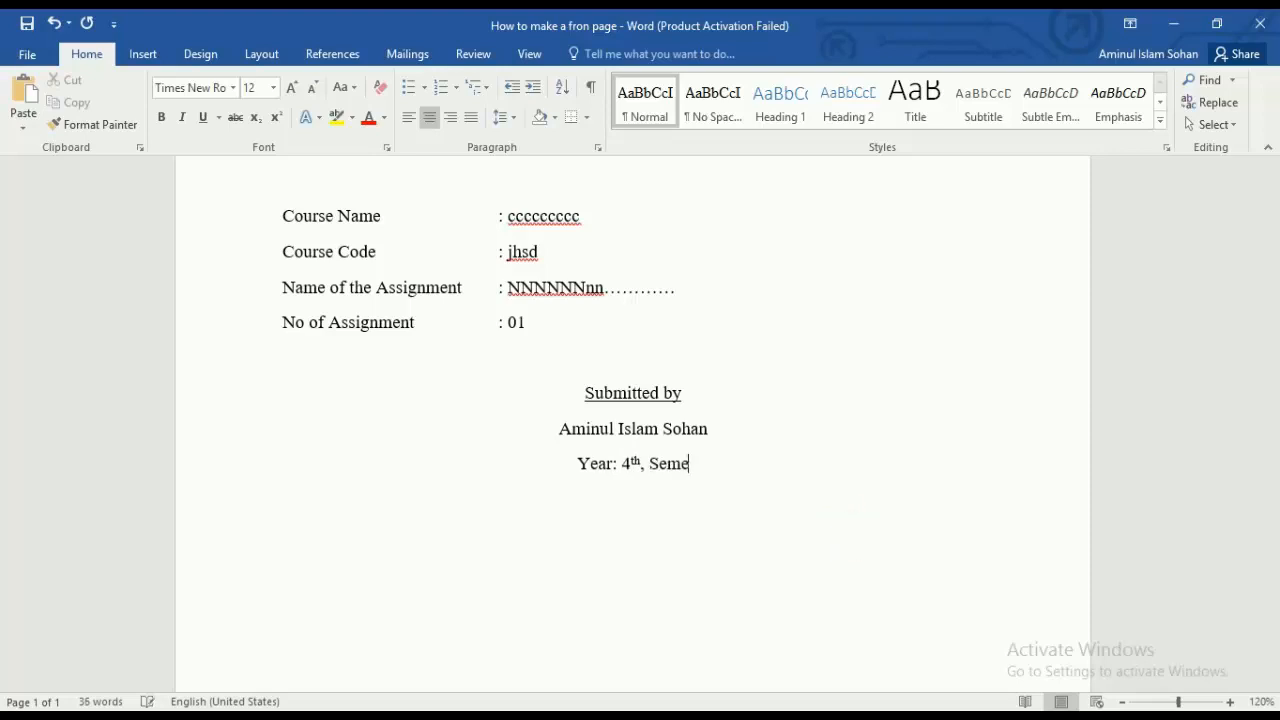
{"action": "type", "text": "ster: "}
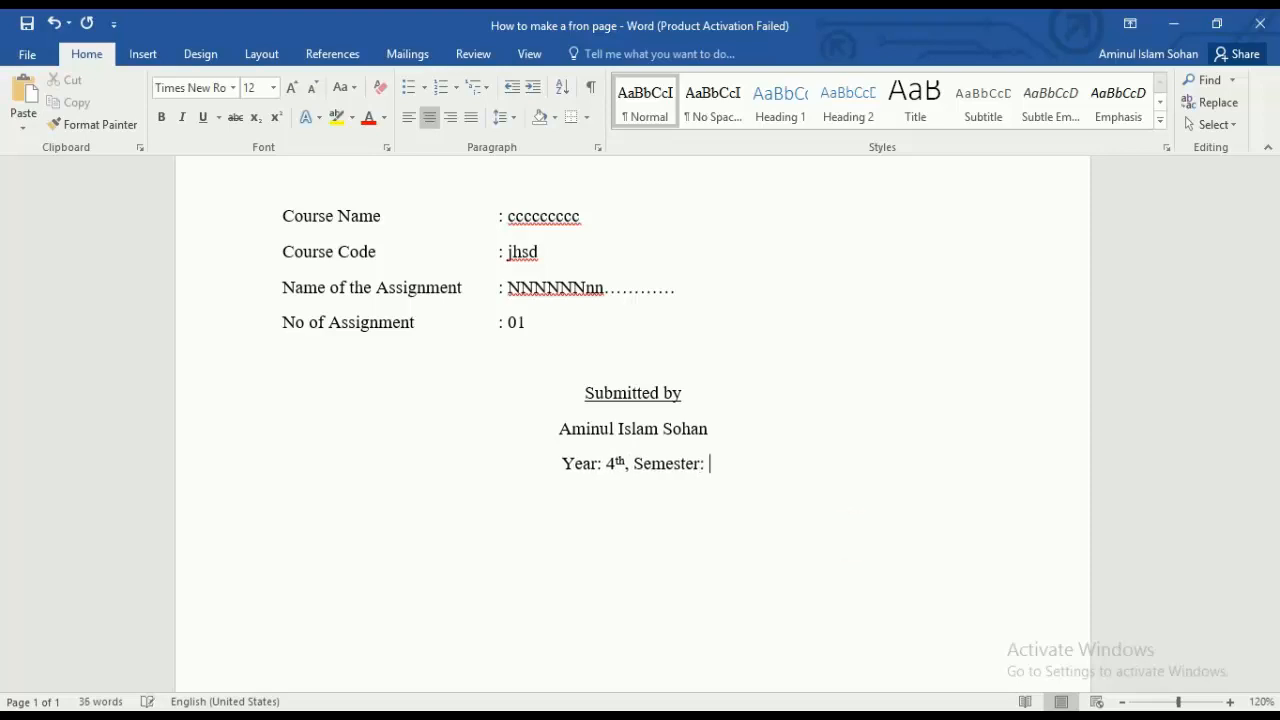
{"action": "type", "text": "1st"}
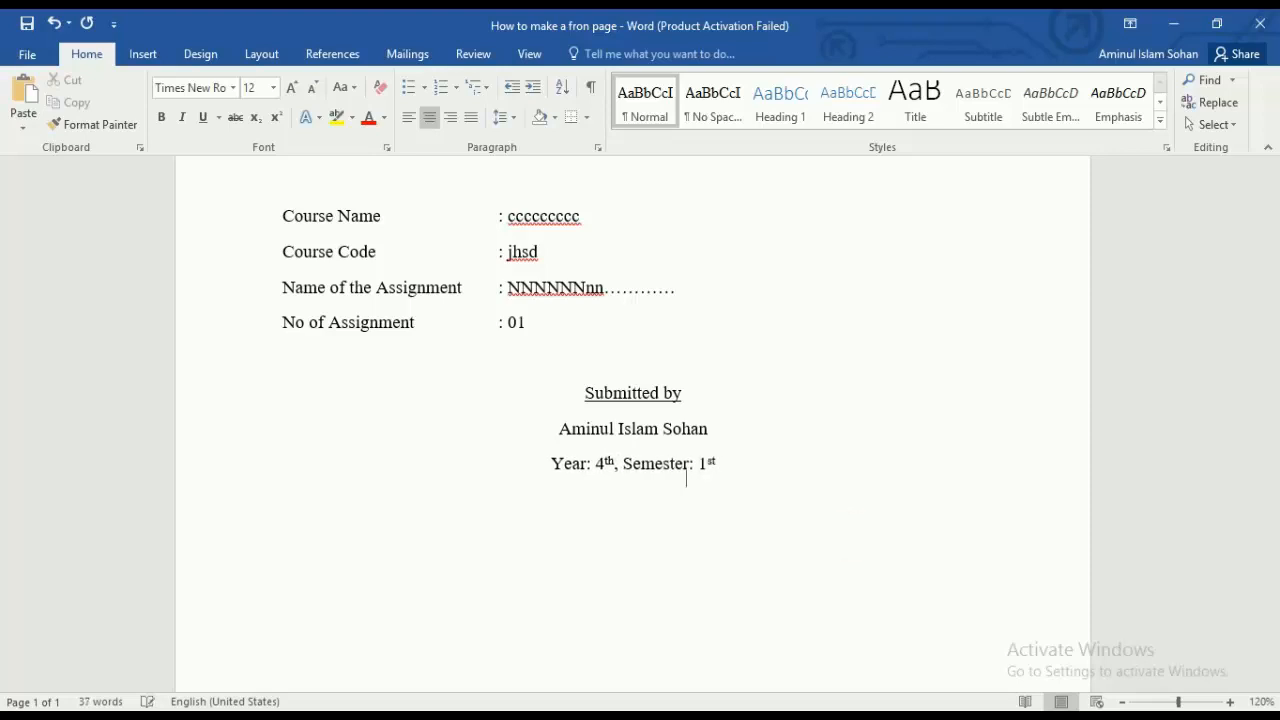
{"action": "key", "text": "Return"}
{"action": "type", "text": "Roll"}
{"action": "type", "text": "Students"}
{"action": "type", "text": " ID"}
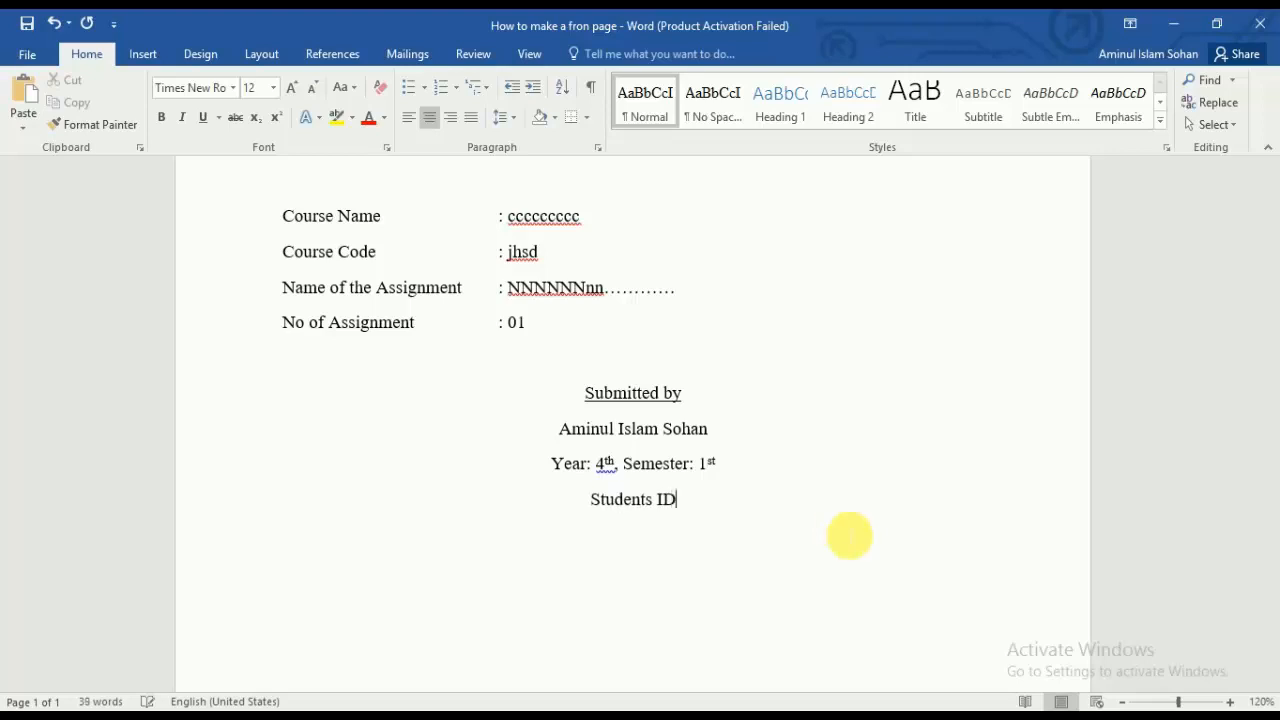
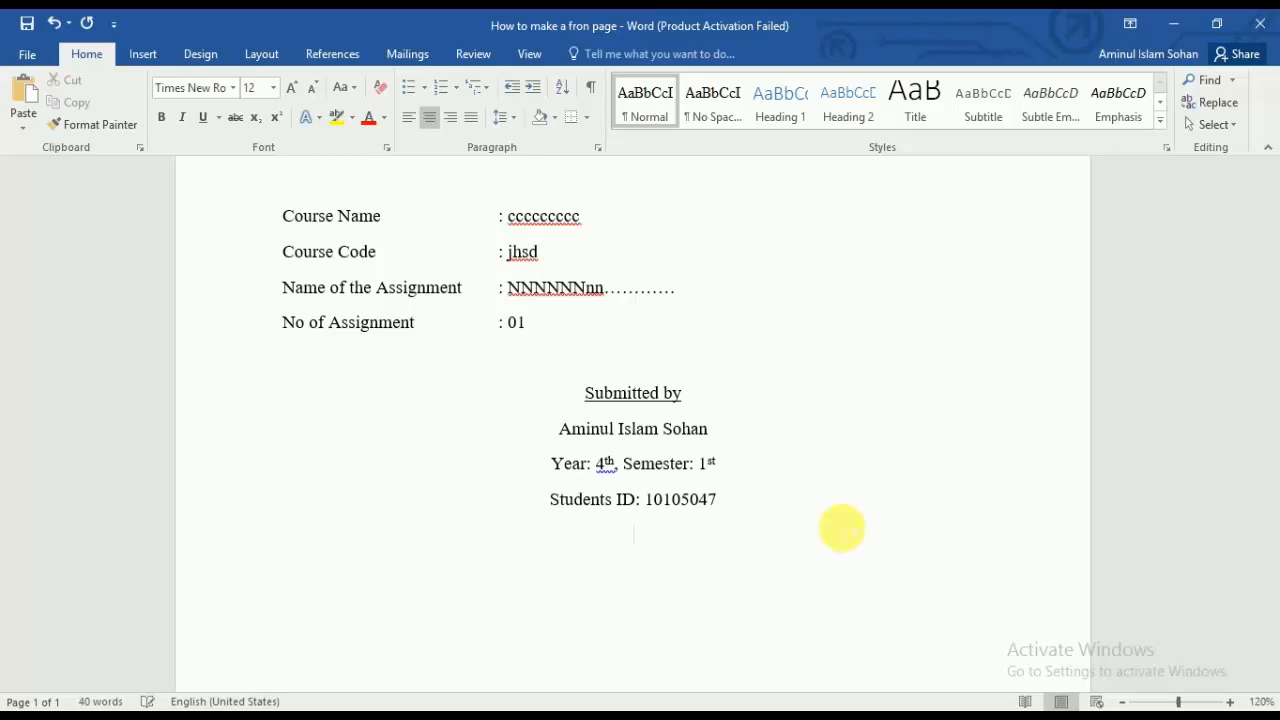
{"action": "type", "text": "Roll: 47"}
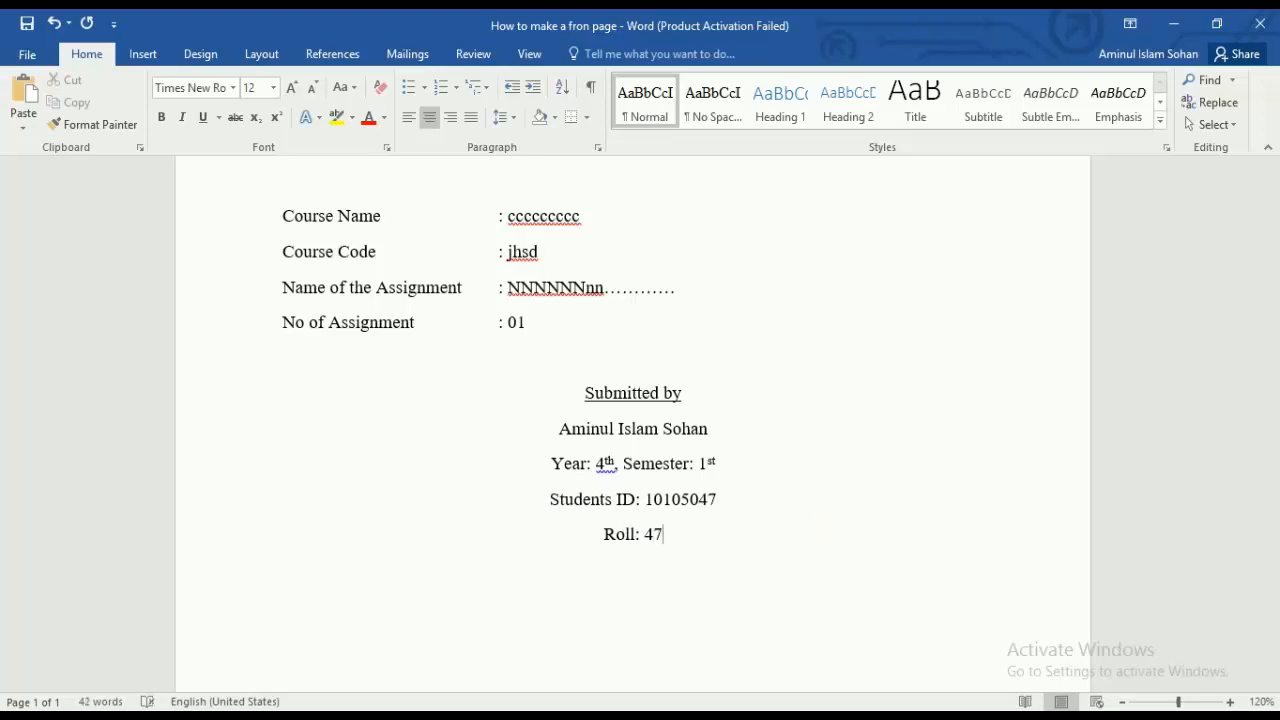
{"action": "type", "text": "Section:"}
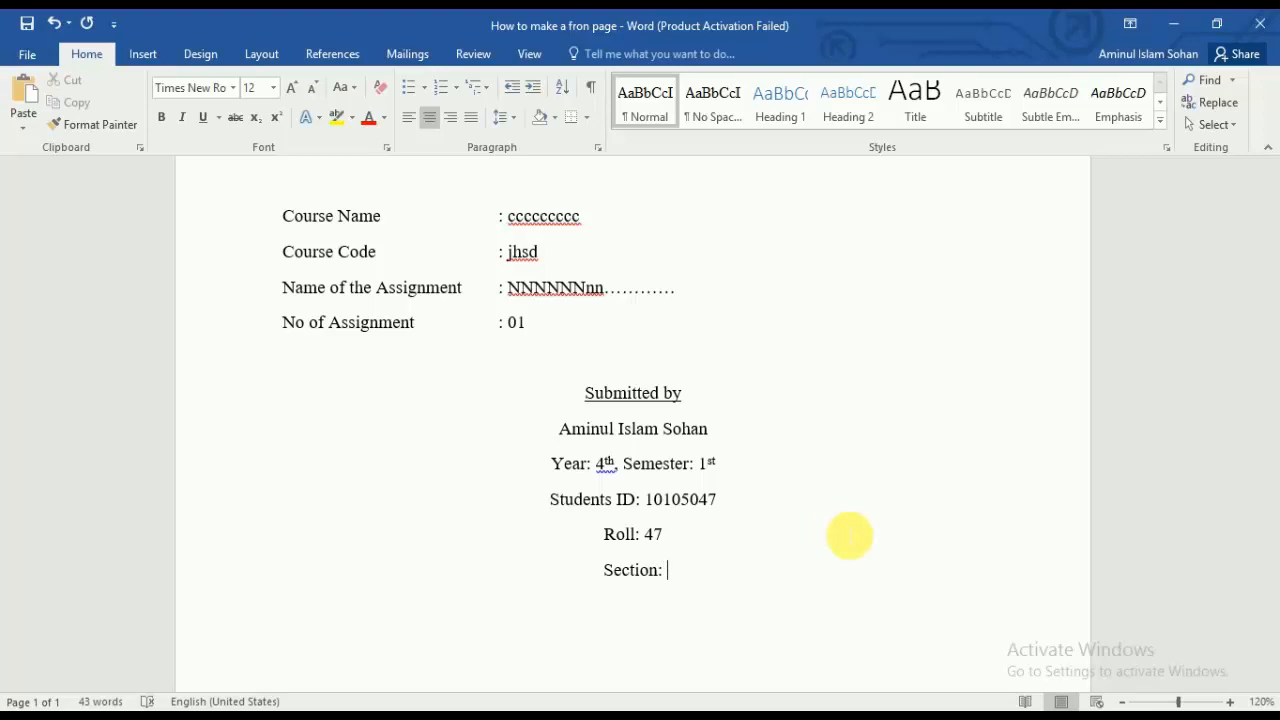
{"action": "type", "text": " Y"}
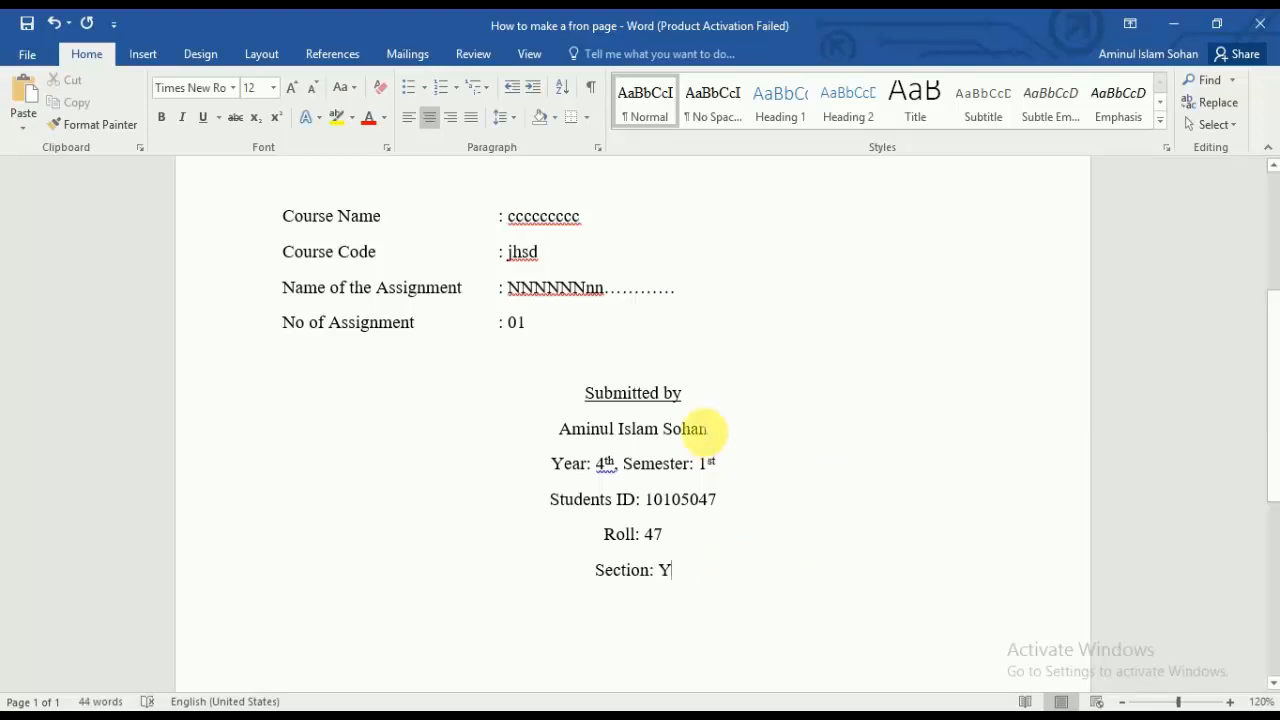
Step: Make the student's name line bold
{"action": "left_click_drag", "start_coordinate": [712, 430], "coordinate": [556, 430]}
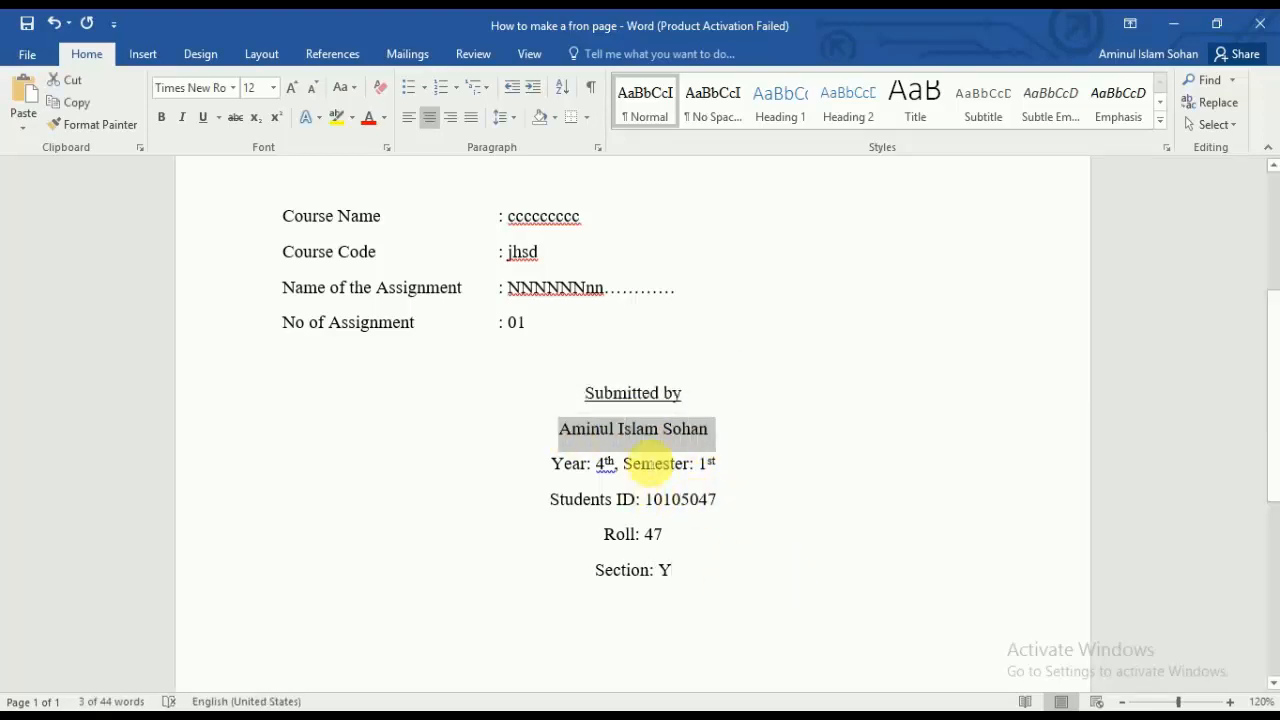
{"action": "left_click_drag", "start_coordinate": [719, 428], "coordinate": [585, 428]}
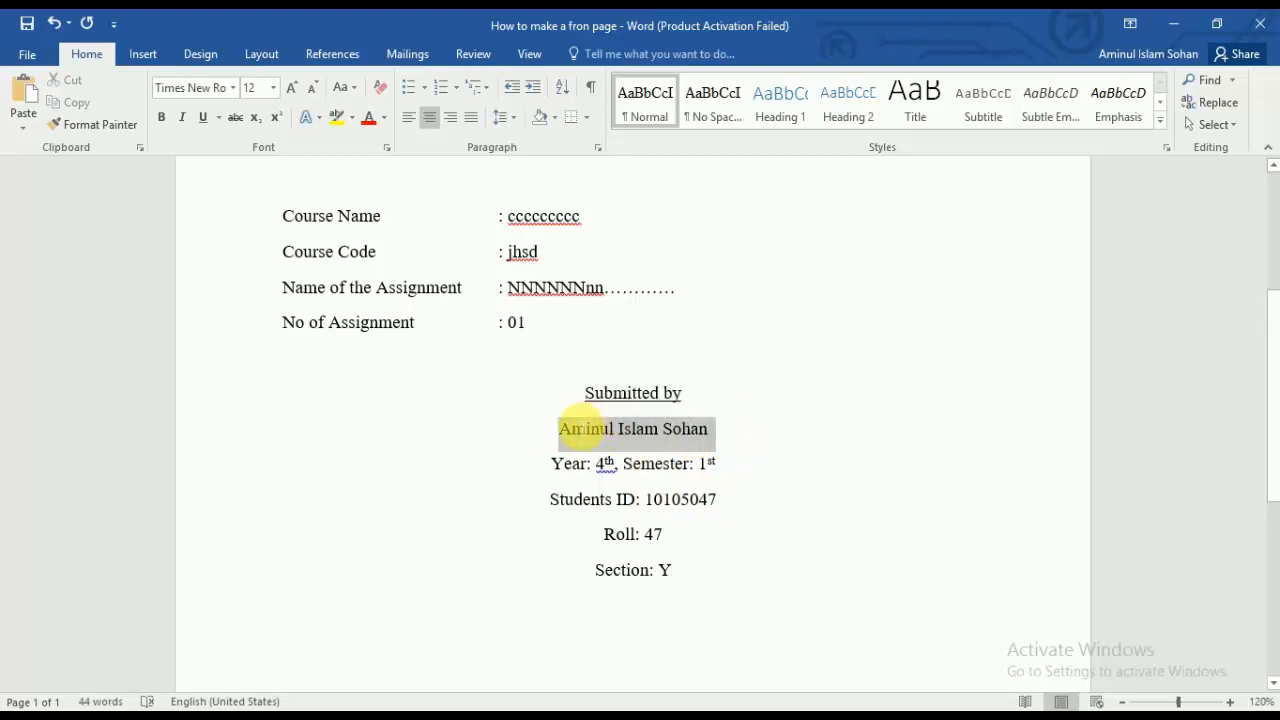
{"action": "key", "text": "ctrl+b"}
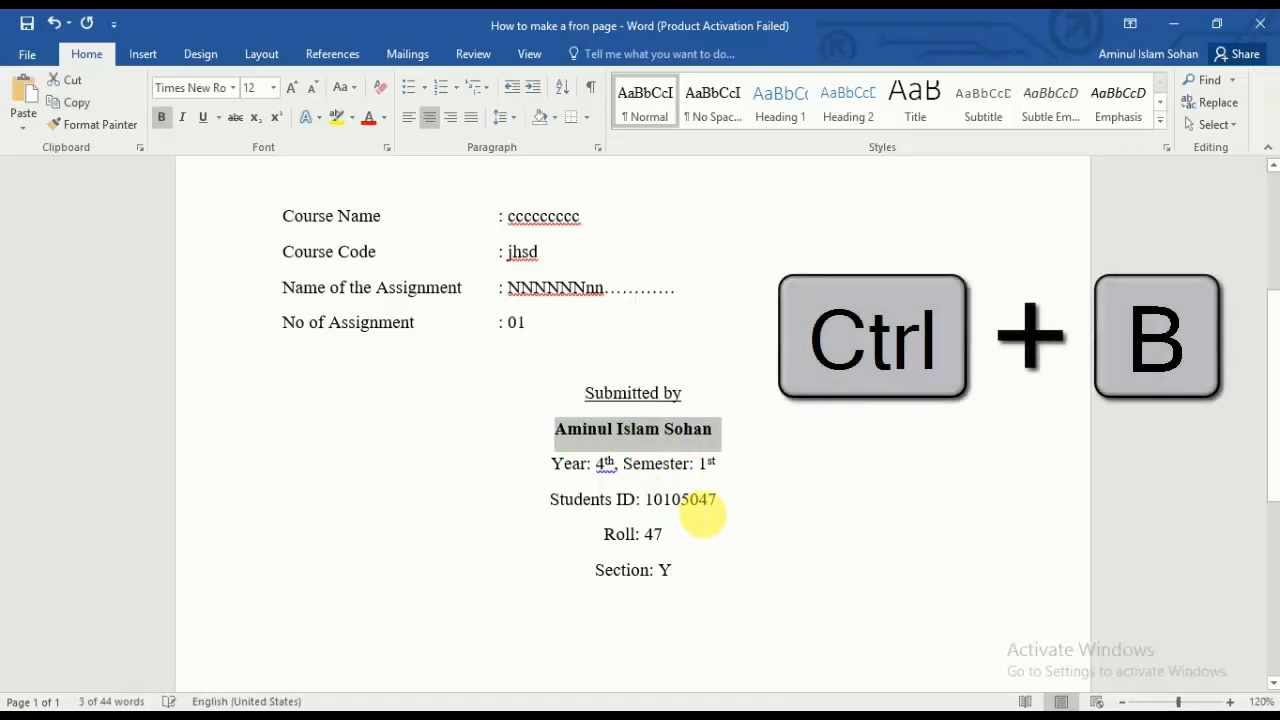
{"action": "left_click", "coordinate": [684, 507]}
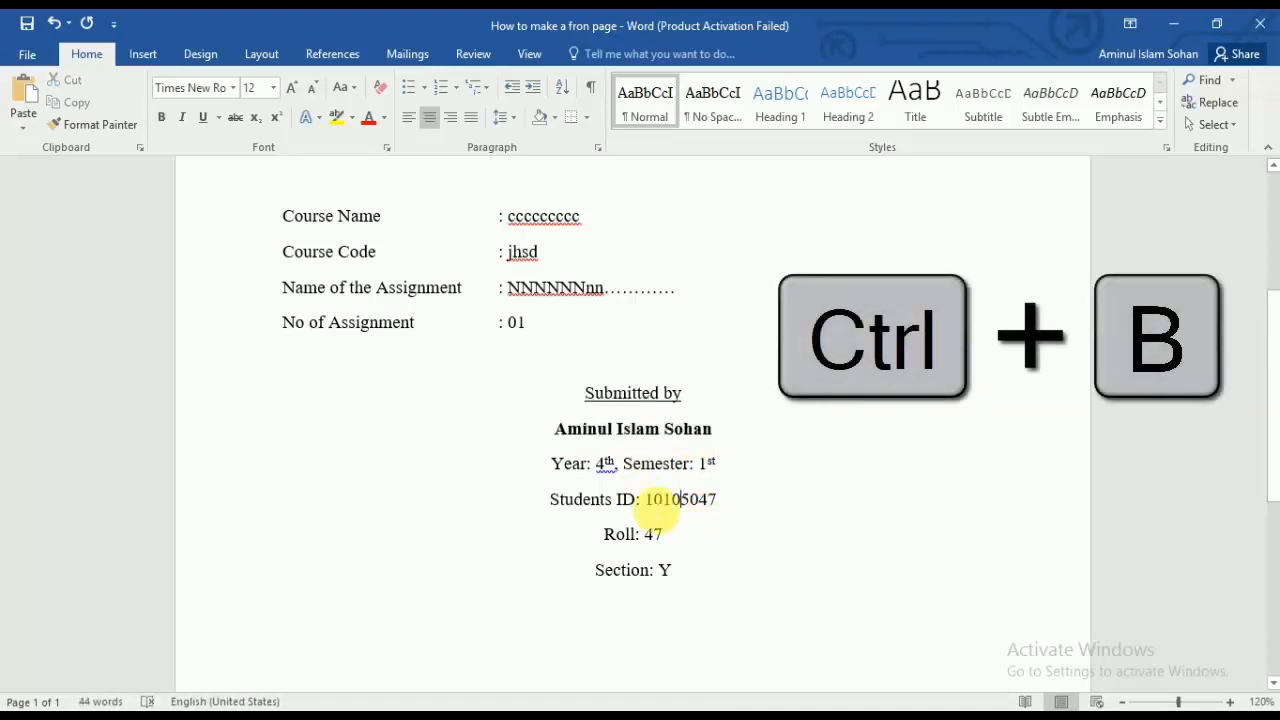
Step: Remove space after paragraph and set 1.0 line spacing on the five Submitted by detail lines
{"action": "left_click_drag", "start_coordinate": [556, 428], "coordinate": [690, 575]}
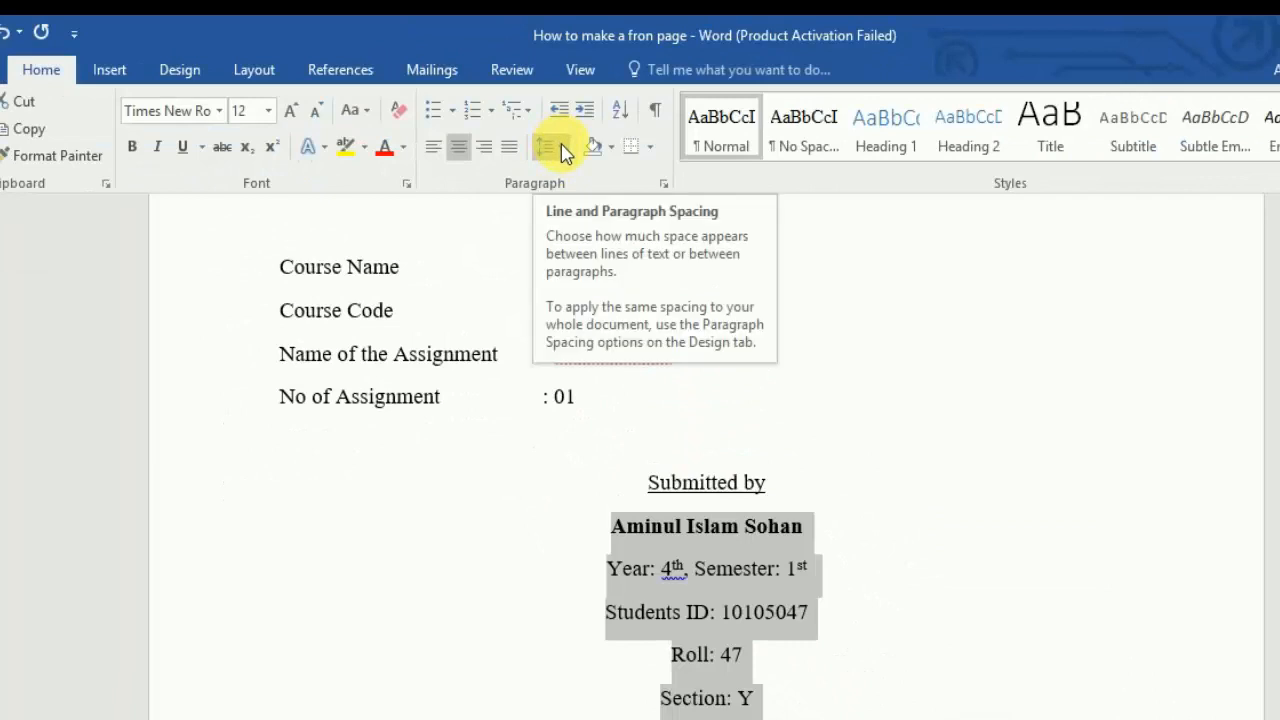
{"action": "left_click", "coordinate": [561, 150]}
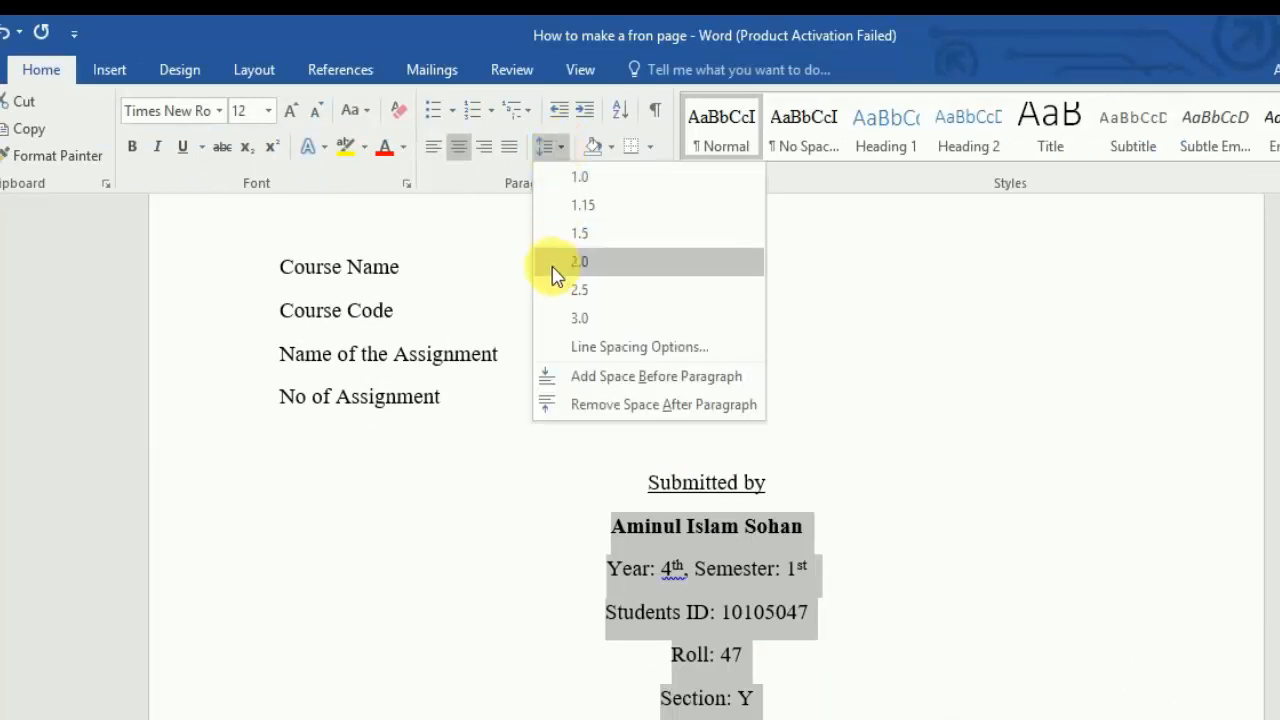
{"action": "left_click", "coordinate": [731, 405]}
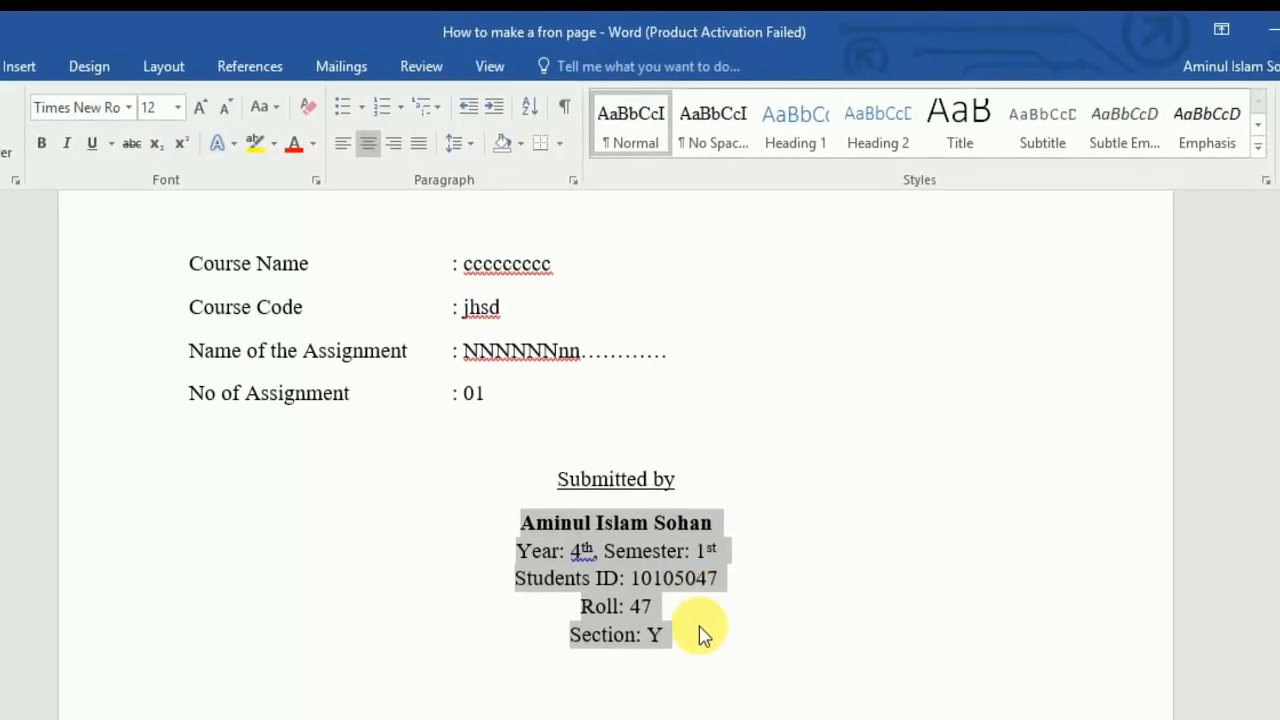
{"action": "left_click", "coordinate": [765, 637]}
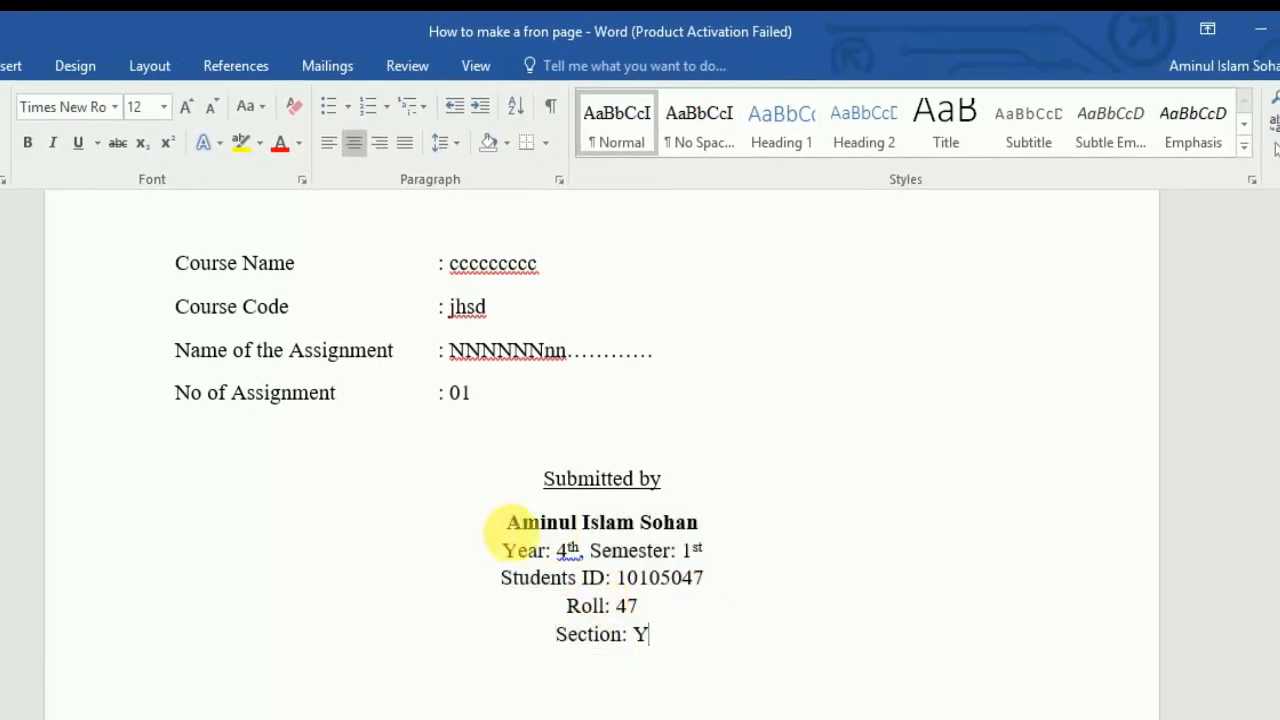
{"action": "left_click_drag", "start_coordinate": [497, 522], "coordinate": [686, 652]}
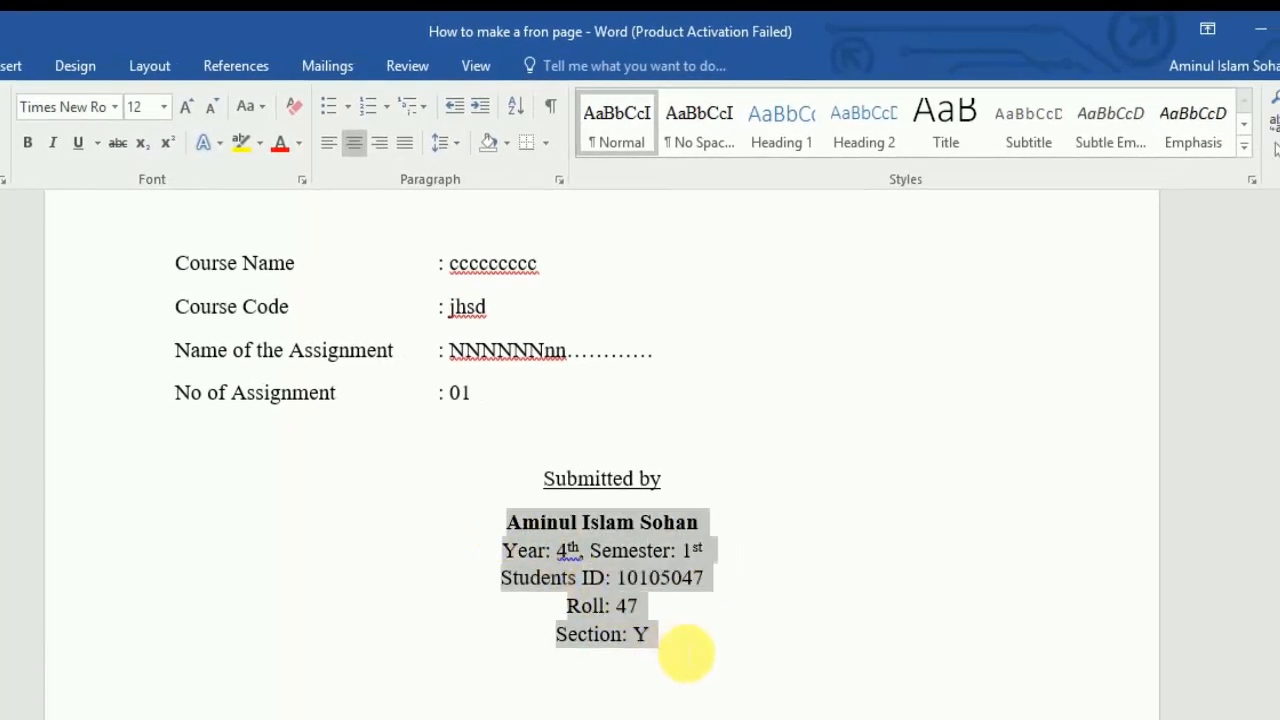
{"action": "left_click", "coordinate": [732, 629]}
{"action": "left_click_drag", "start_coordinate": [640, 634], "coordinate": [506, 525]}
{"action": "left_click", "coordinate": [456, 143]}
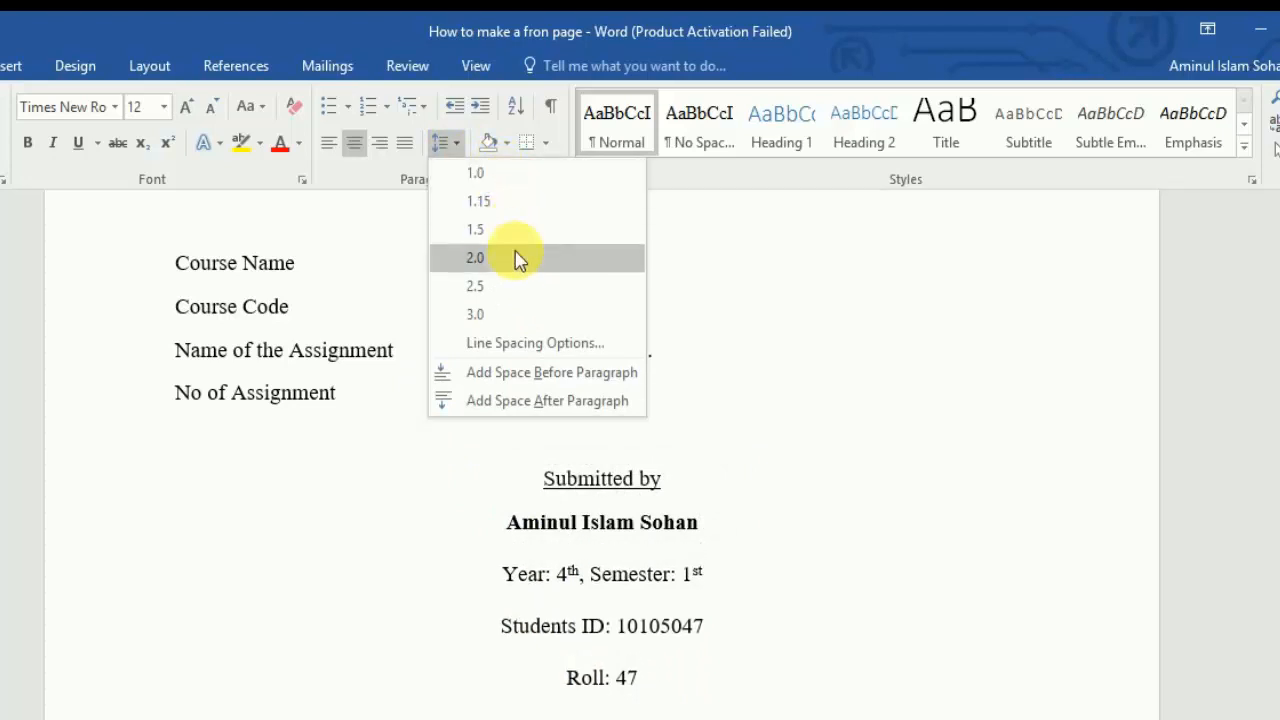
{"action": "left_click", "coordinate": [507, 180]}
{"action": "left_click", "coordinate": [700, 629]}
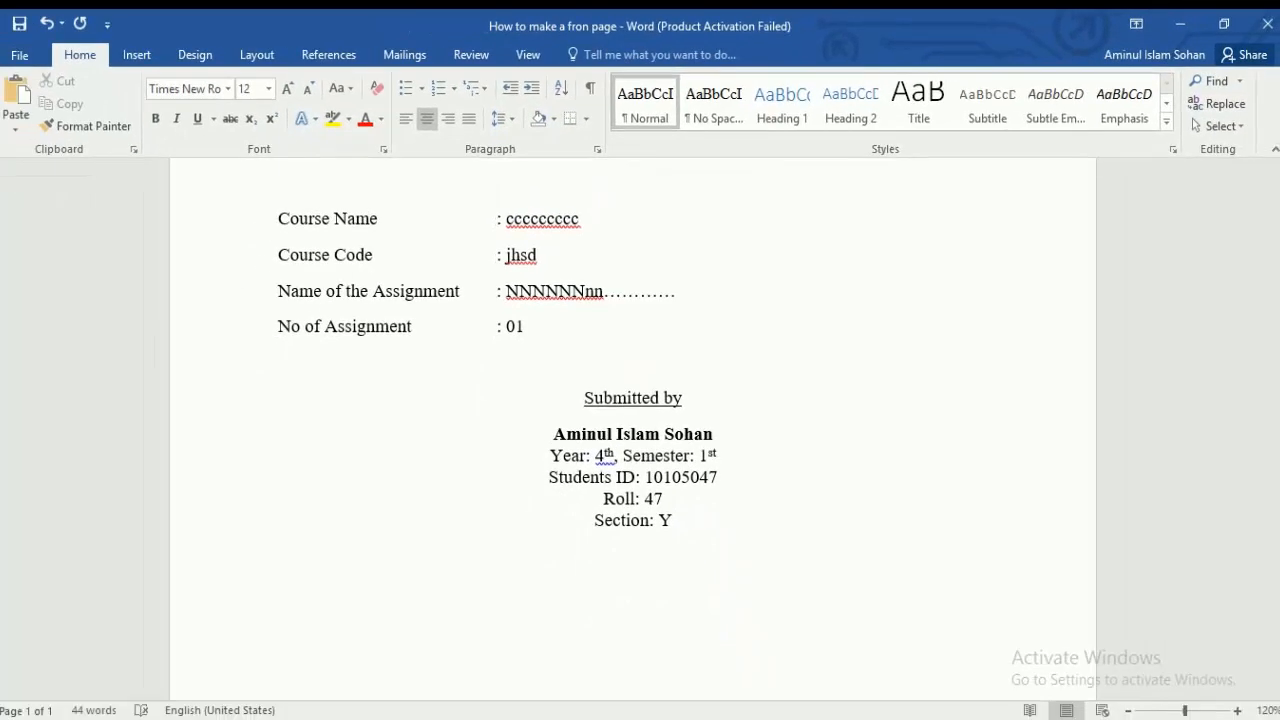
{"action": "scroll", "coordinate": [720, 543], "scroll_direction": "down", "scroll_amount": 3}
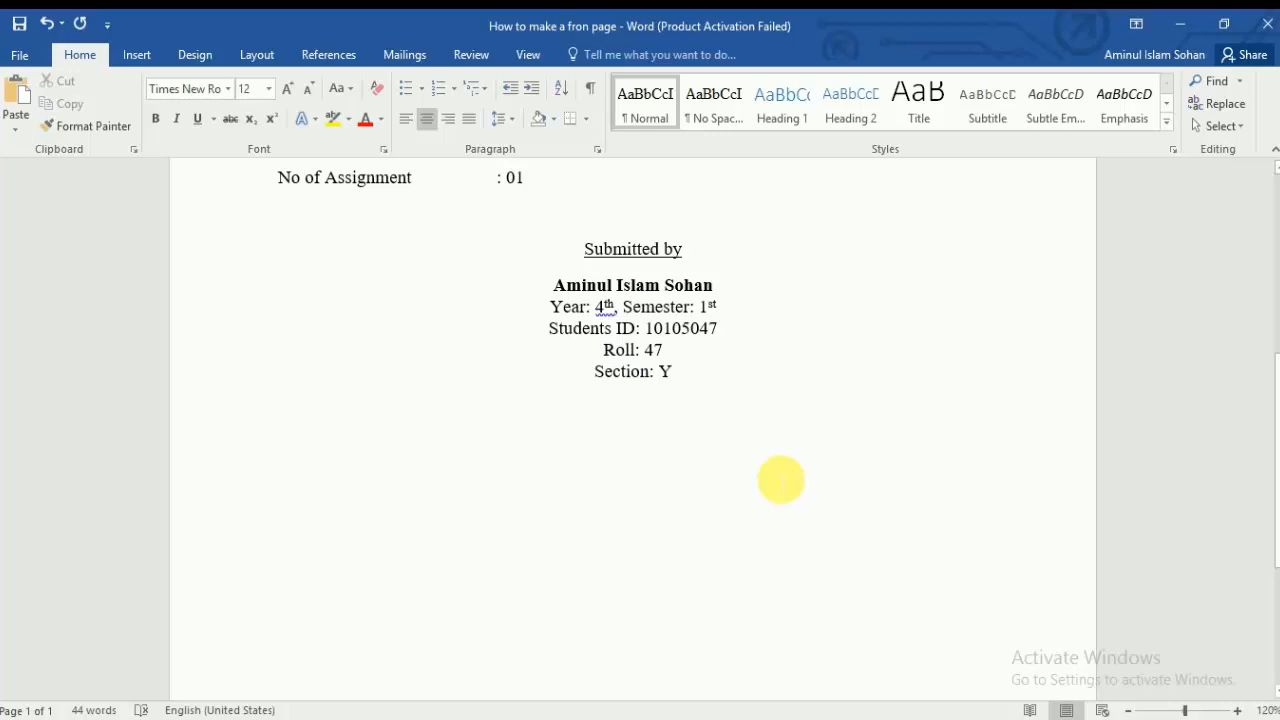
Step: Type an underlined 'Submitted to:' heading and start a new line below it
{"action": "type", "text": "Submitted t"}
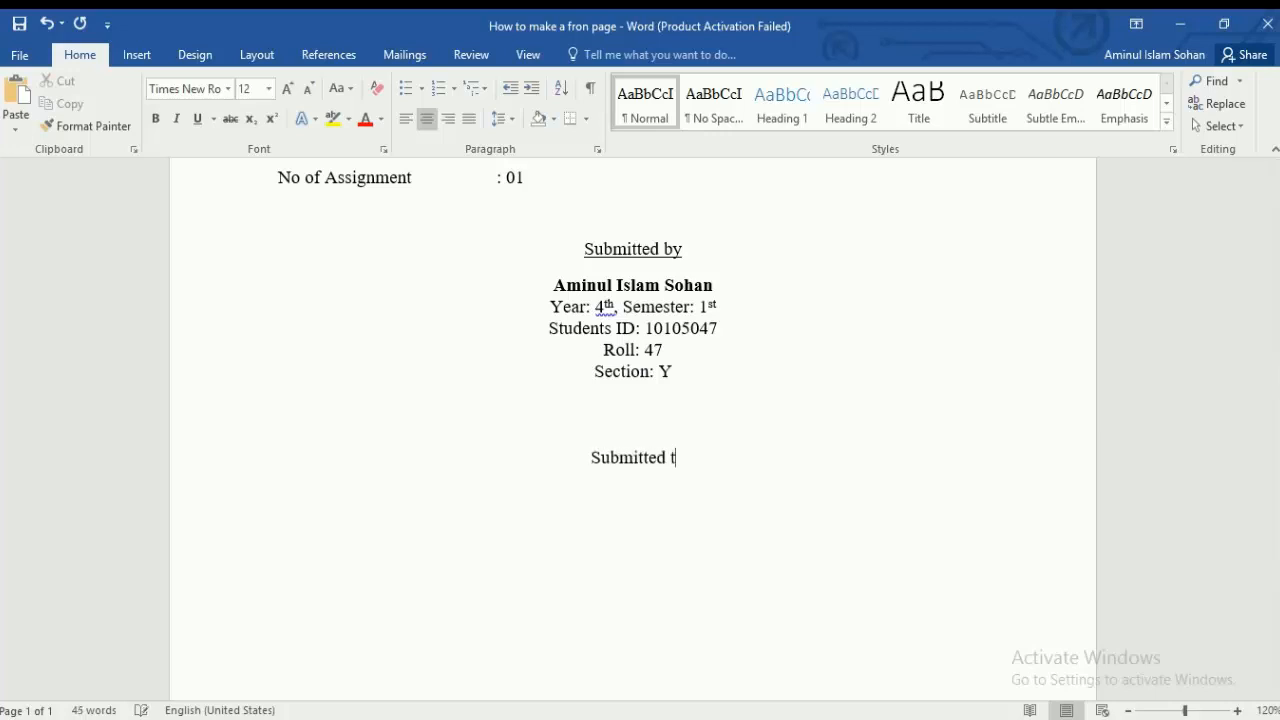
{"action": "type", "text": "o:"}
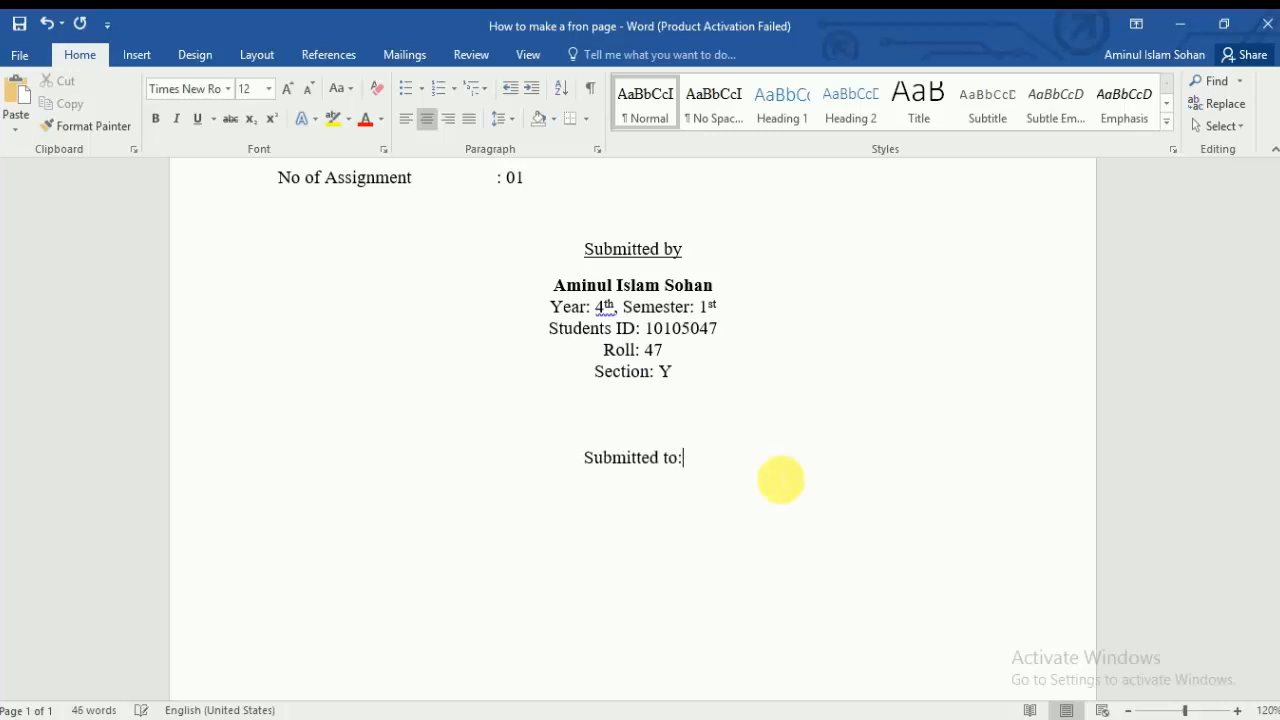
{"action": "left_click_drag", "start_coordinate": [680, 457], "coordinate": [505, 459]}
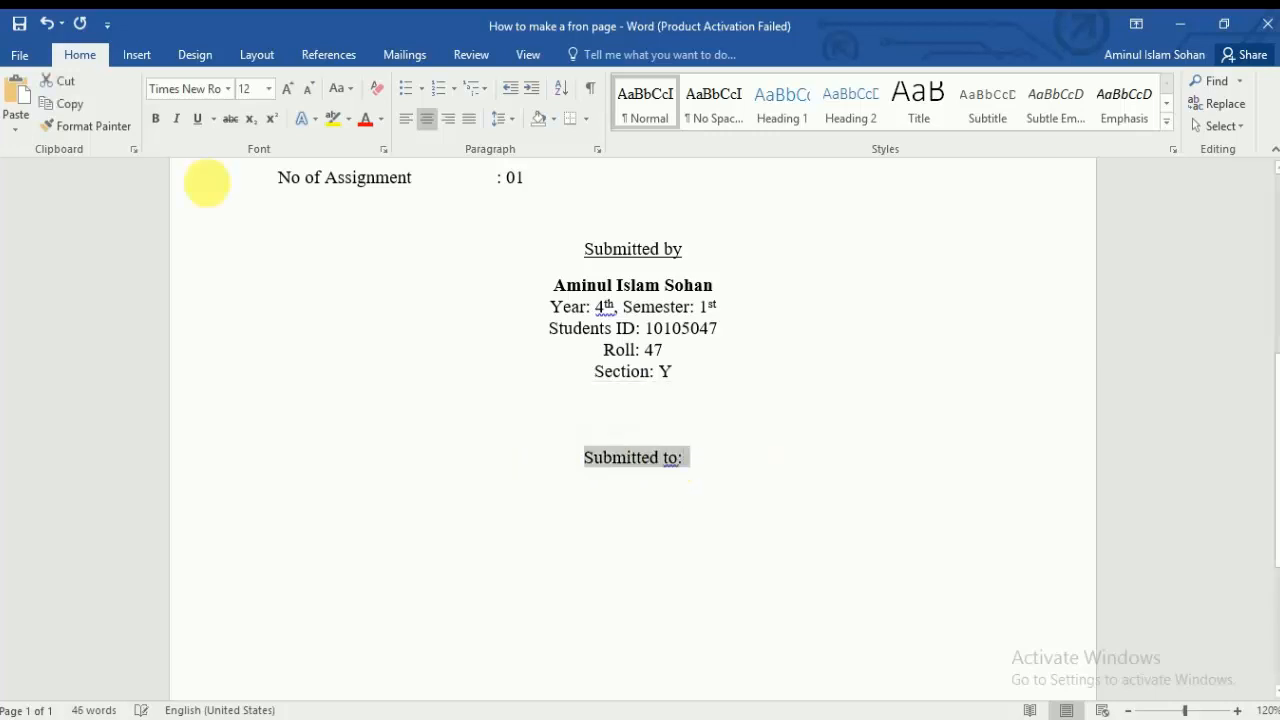
{"action": "key", "text": "ctrl+u"}
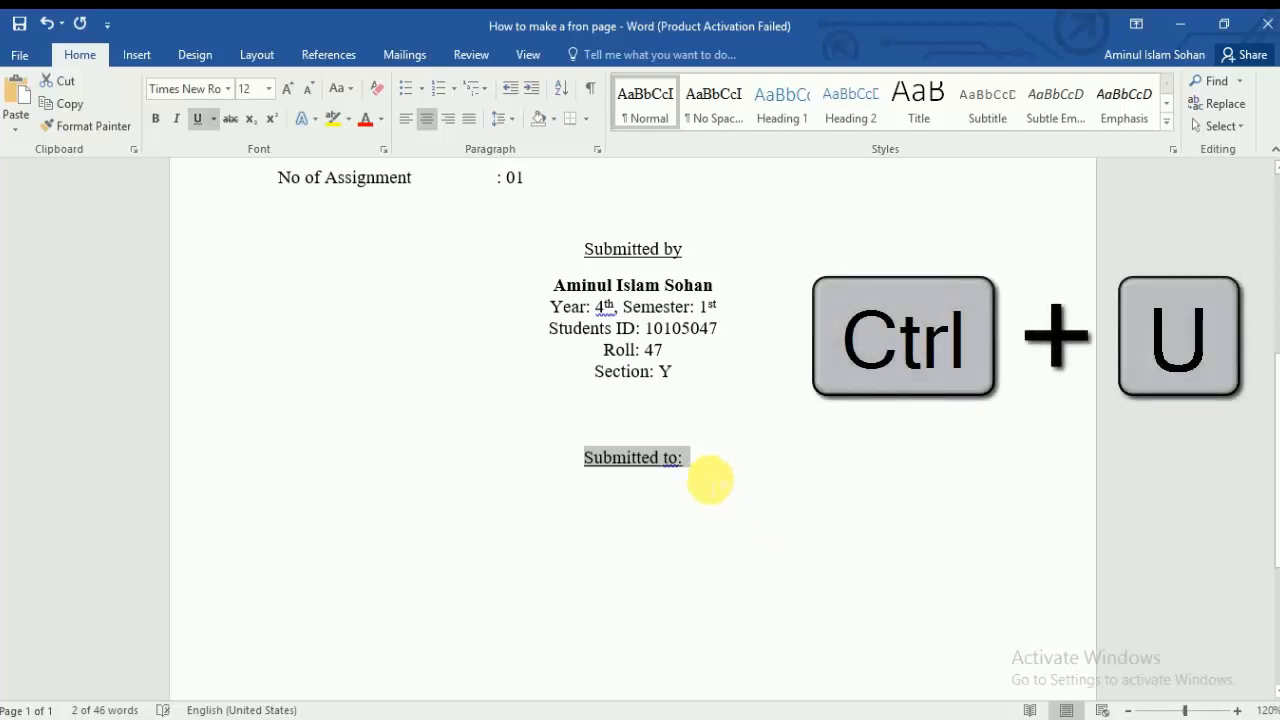
{"action": "left_click", "coordinate": [710, 481]}
{"action": "key", "text": "Return"}
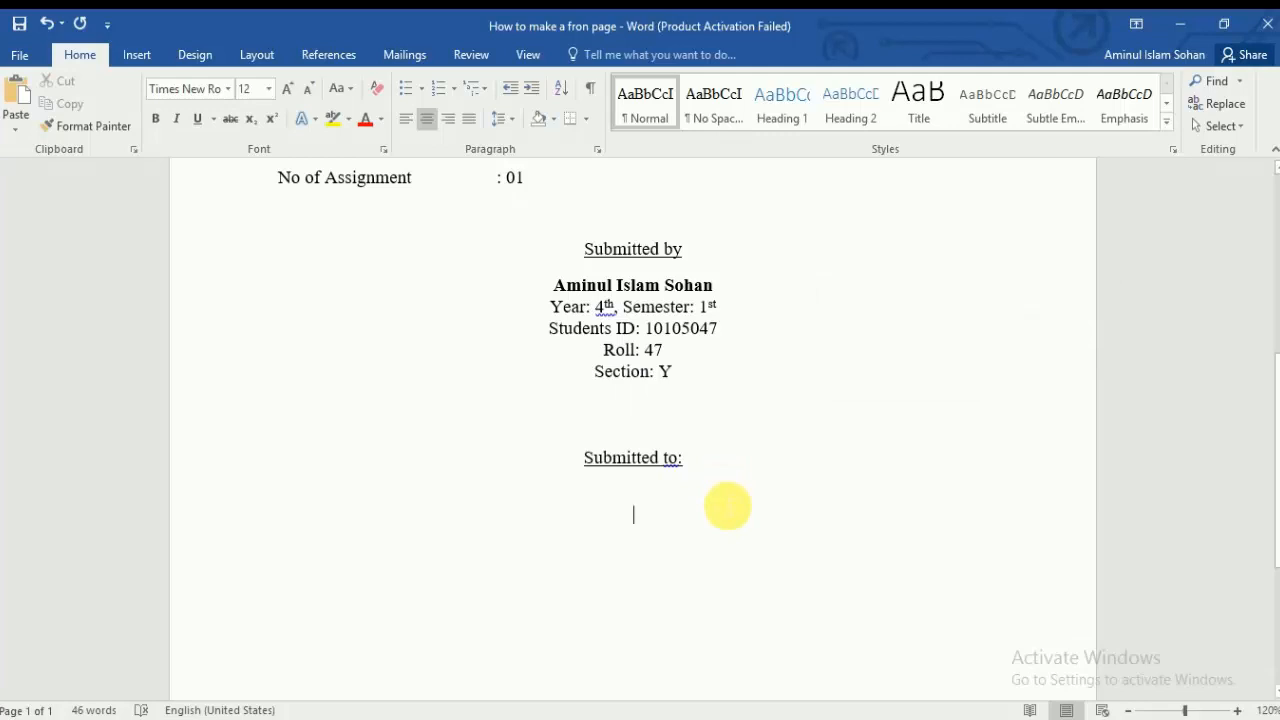
Step: Add the teacher's name, Professor, 'Department of Civil Engineering' and 'University of Asia Pacific' lines
{"action": "type", "text": "Dr"}
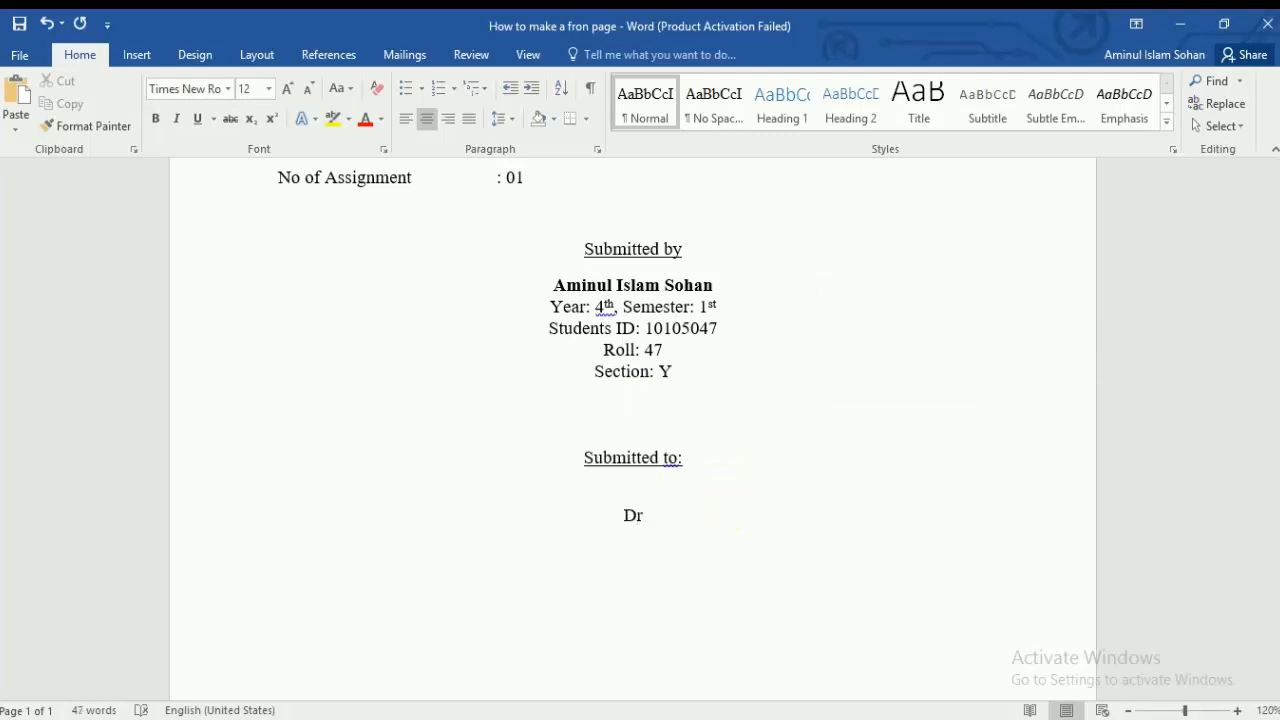
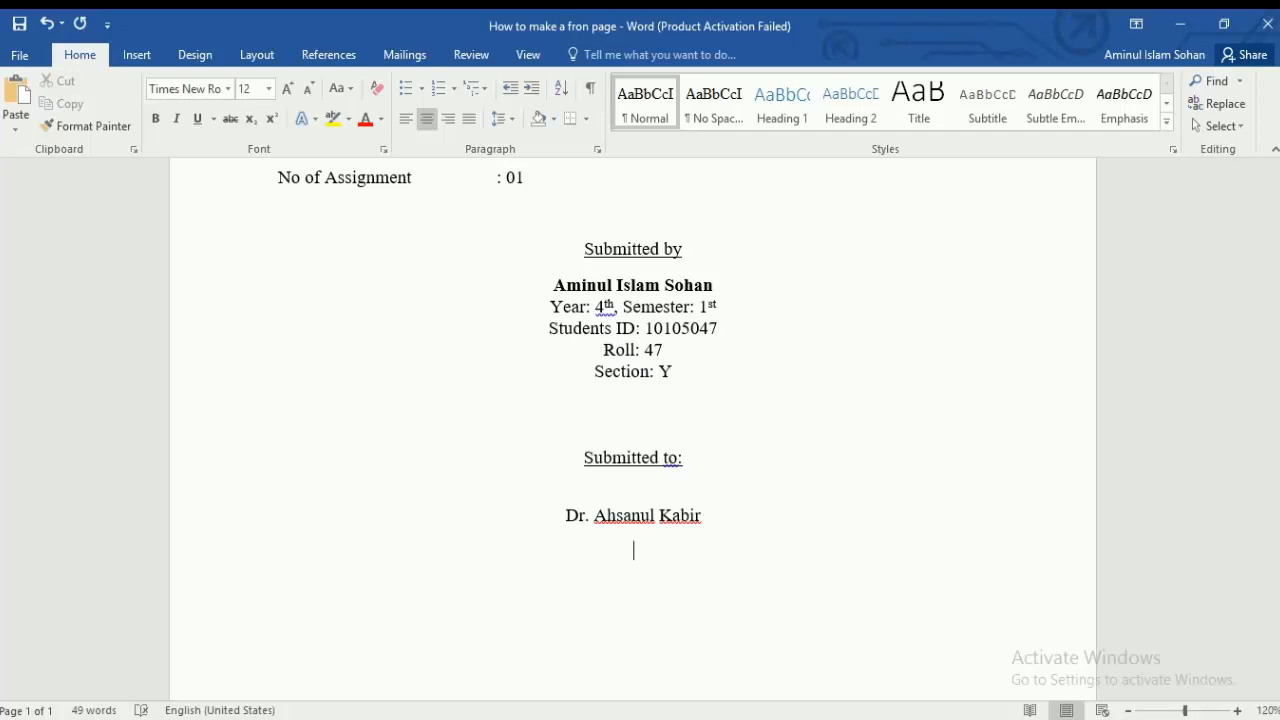
{"action": "key", "text": "Return"}
{"action": "type", "text": "Pr"}
{"action": "type", "text": "Department"}
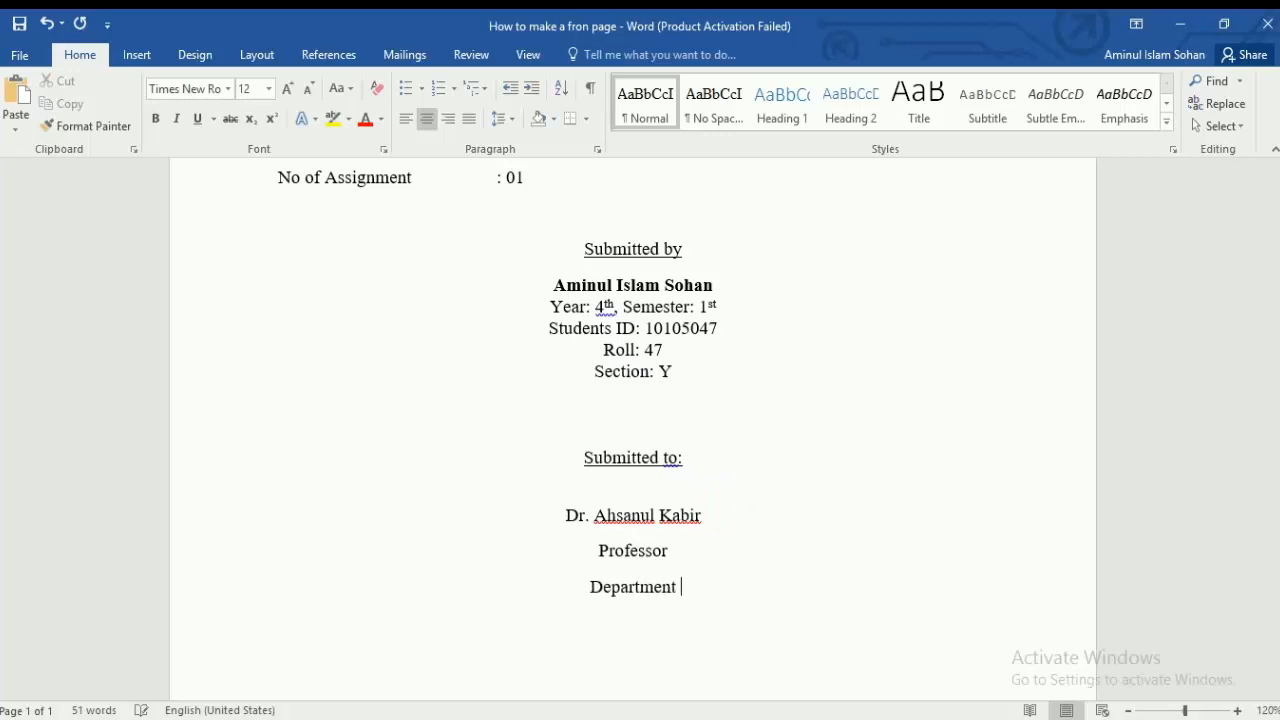
{"action": "type", "text": " of Civ"}
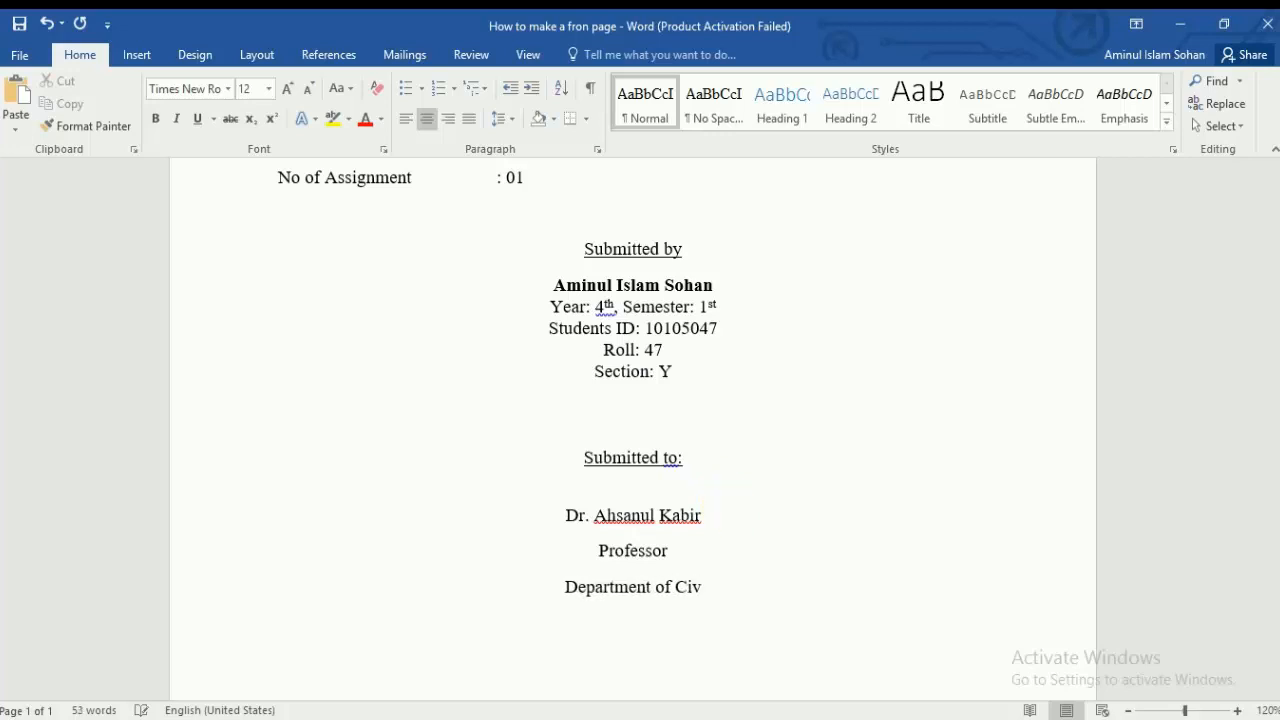
{"action": "type", "text": "il Engi"}
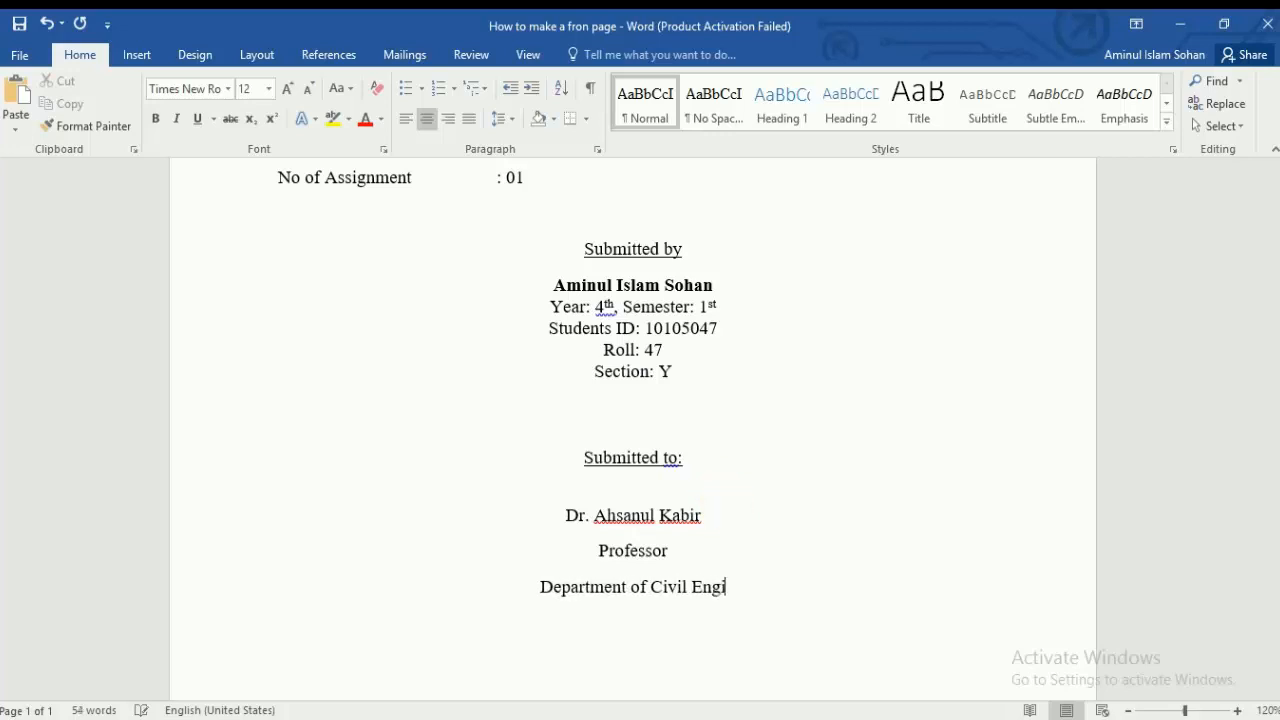
{"action": "type", "text": "neering "}
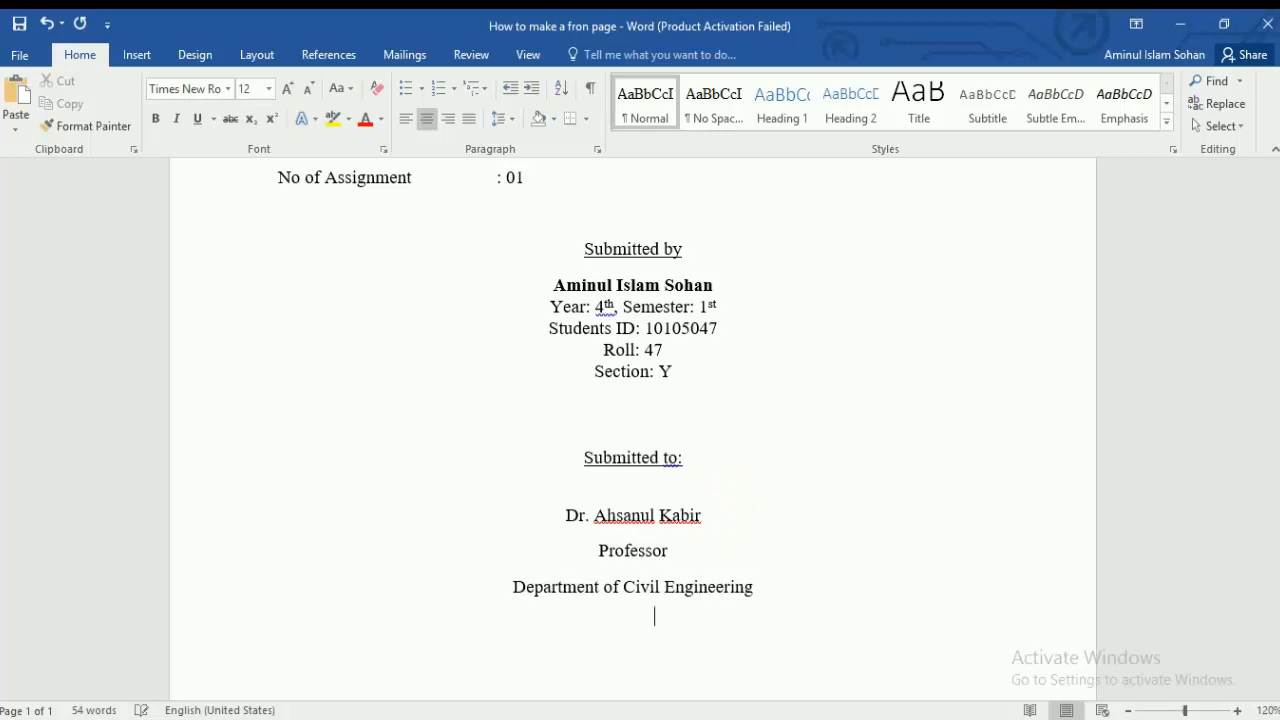
{"action": "type", "text": "University of Asa"}
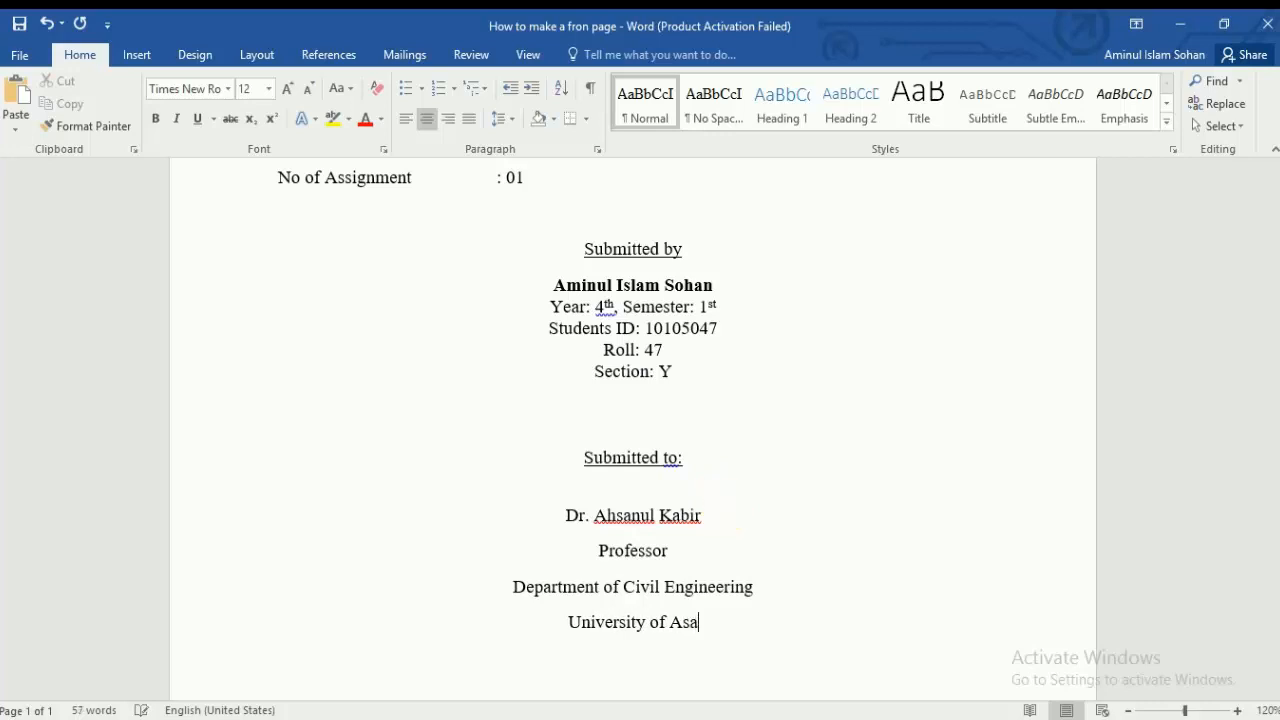
{"action": "key", "text": "BackSpace"}
{"action": "type", "text": "ia Pac"}
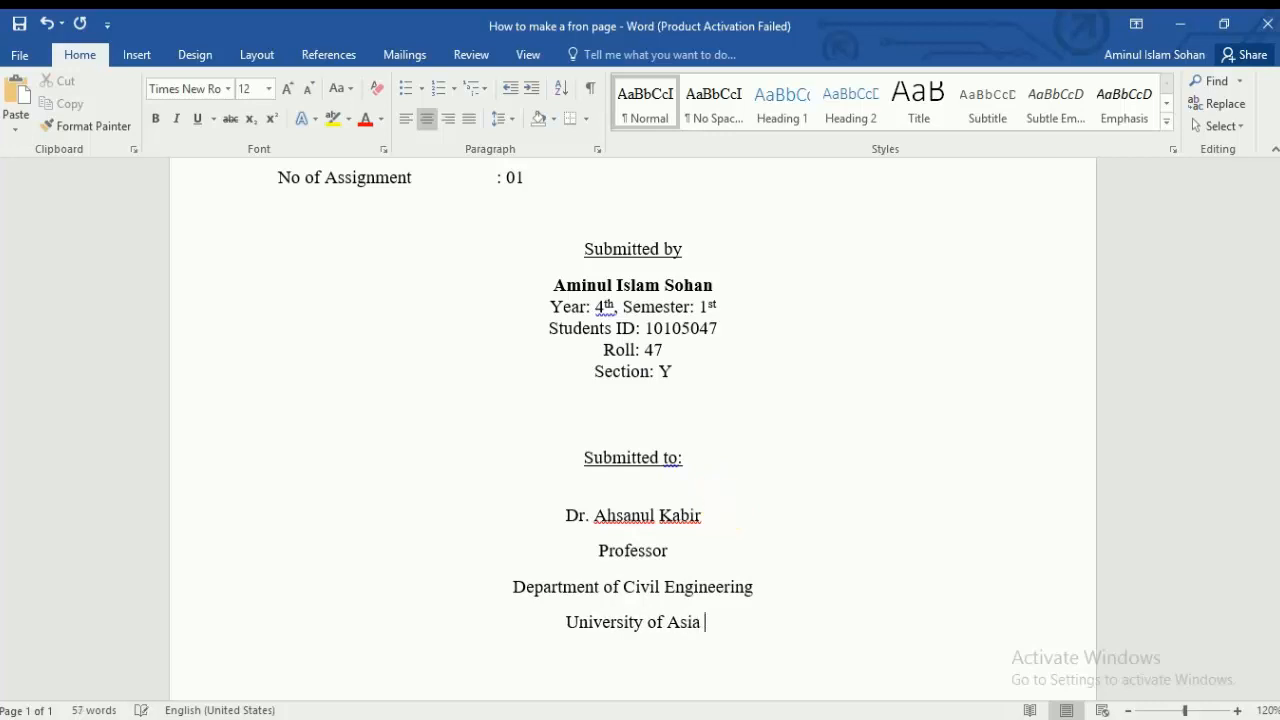
{"action": "type", "text": "ific"}
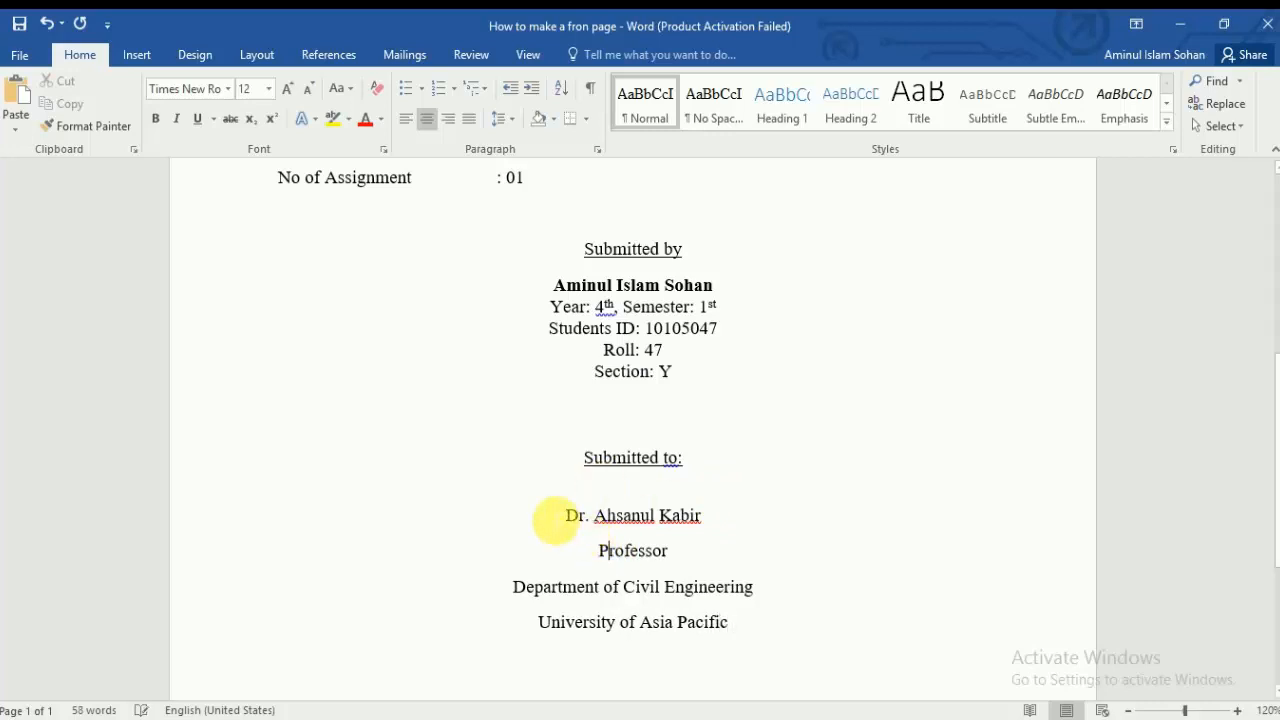
Step: Remove space after the four recipient lines and make the teacher's name bold
{"action": "left_click_drag", "start_coordinate": [553, 518], "coordinate": [771, 640]}
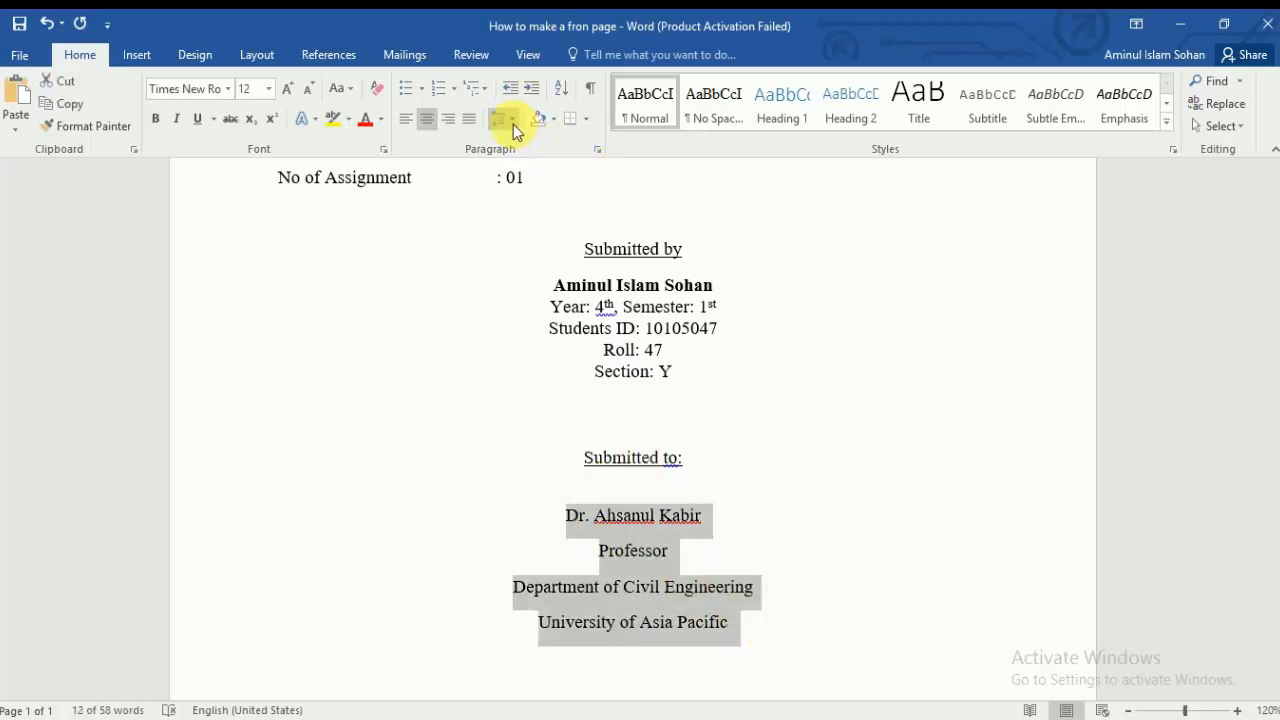
{"action": "left_click", "coordinate": [512, 121]}
{"action": "left_click", "coordinate": [595, 333]}
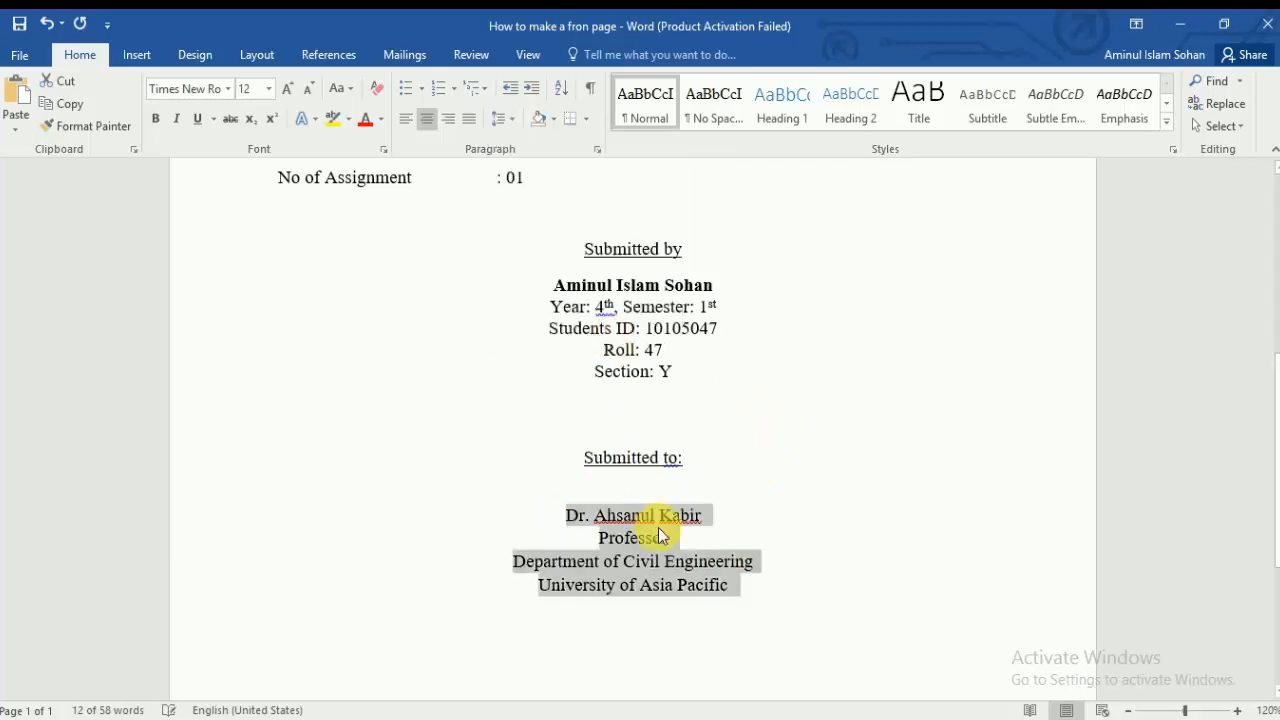
{"action": "left_click_drag", "start_coordinate": [729, 520], "coordinate": [566, 518]}
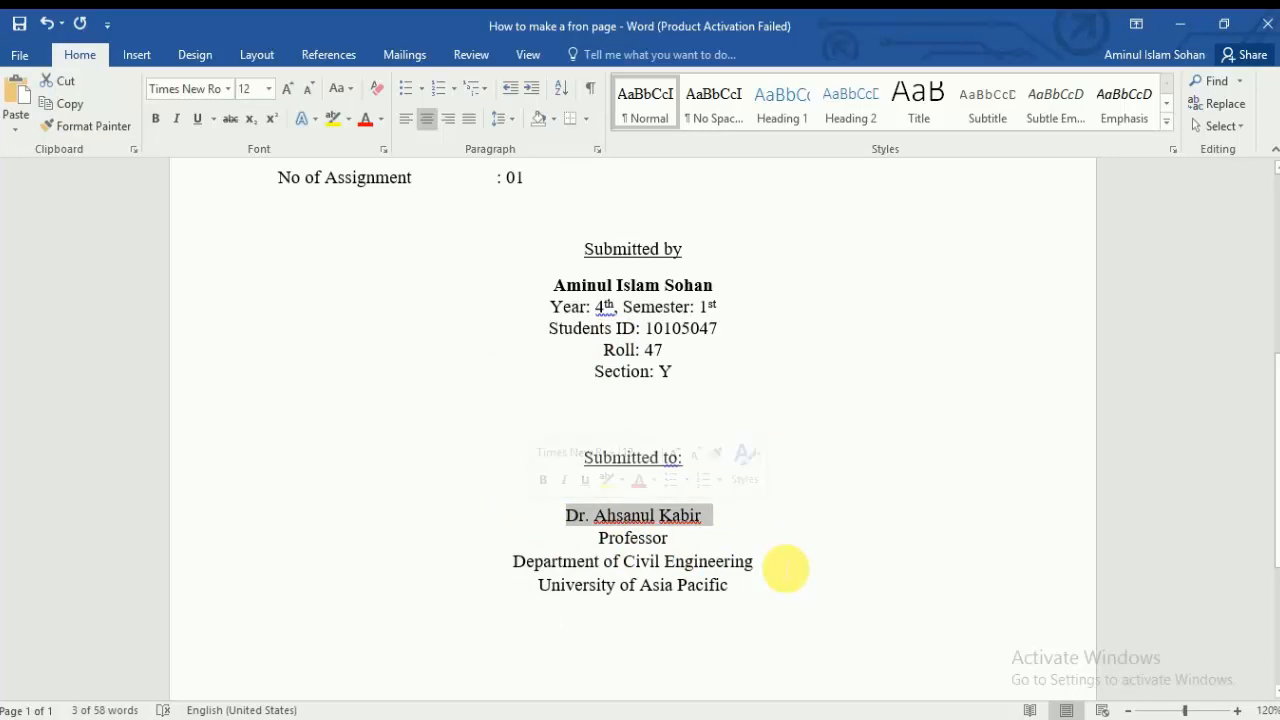
{"action": "key", "text": "ctrl+b"}
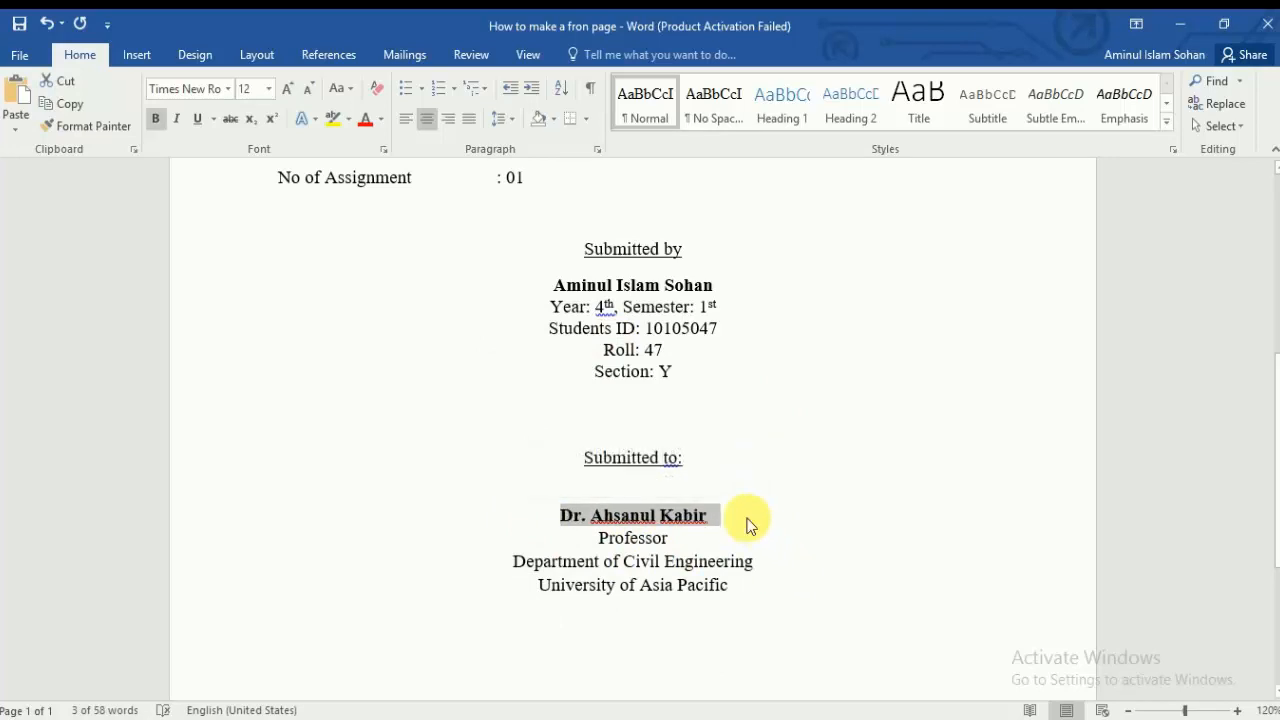
{"action": "left_click", "coordinate": [749, 518]}
Step: Add two empty lines after 'University of Asia Pacific' and centre the new line
{"action": "scroll", "coordinate": [749, 537], "scroll_direction": "down", "scroll_amount": 5}
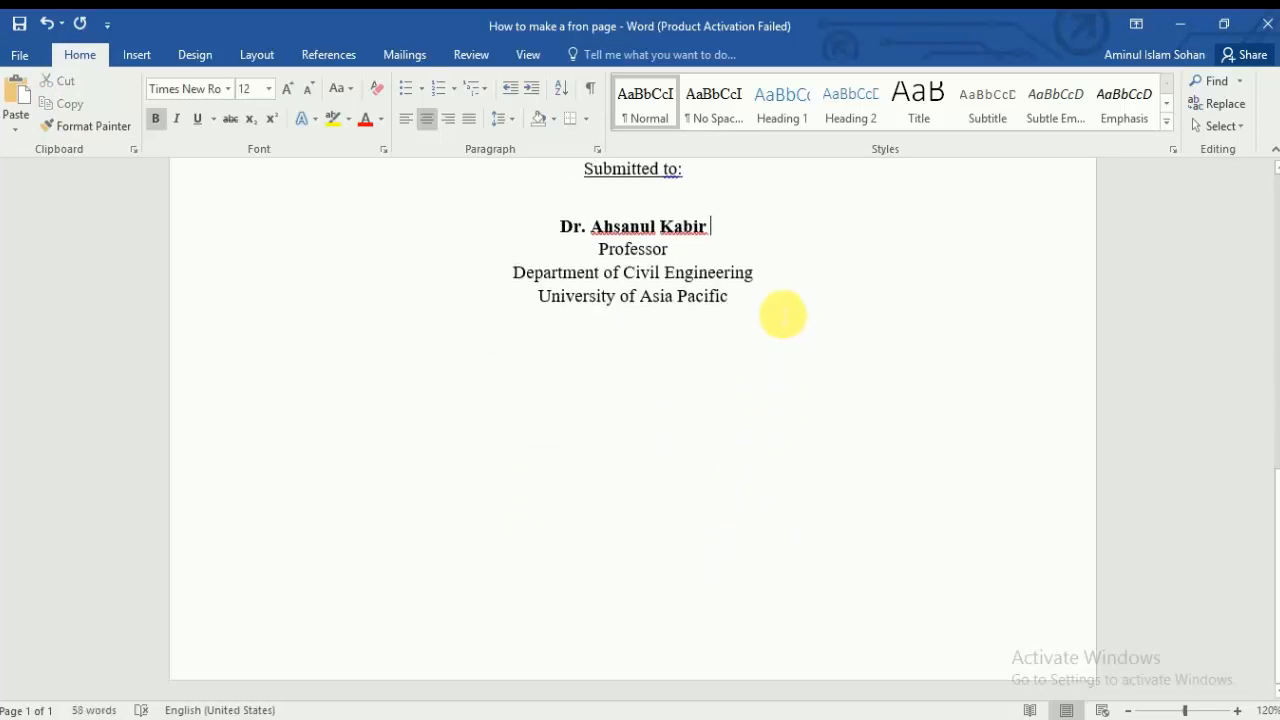
{"action": "left_click", "coordinate": [774, 303]}
{"action": "key", "text": "Return"}
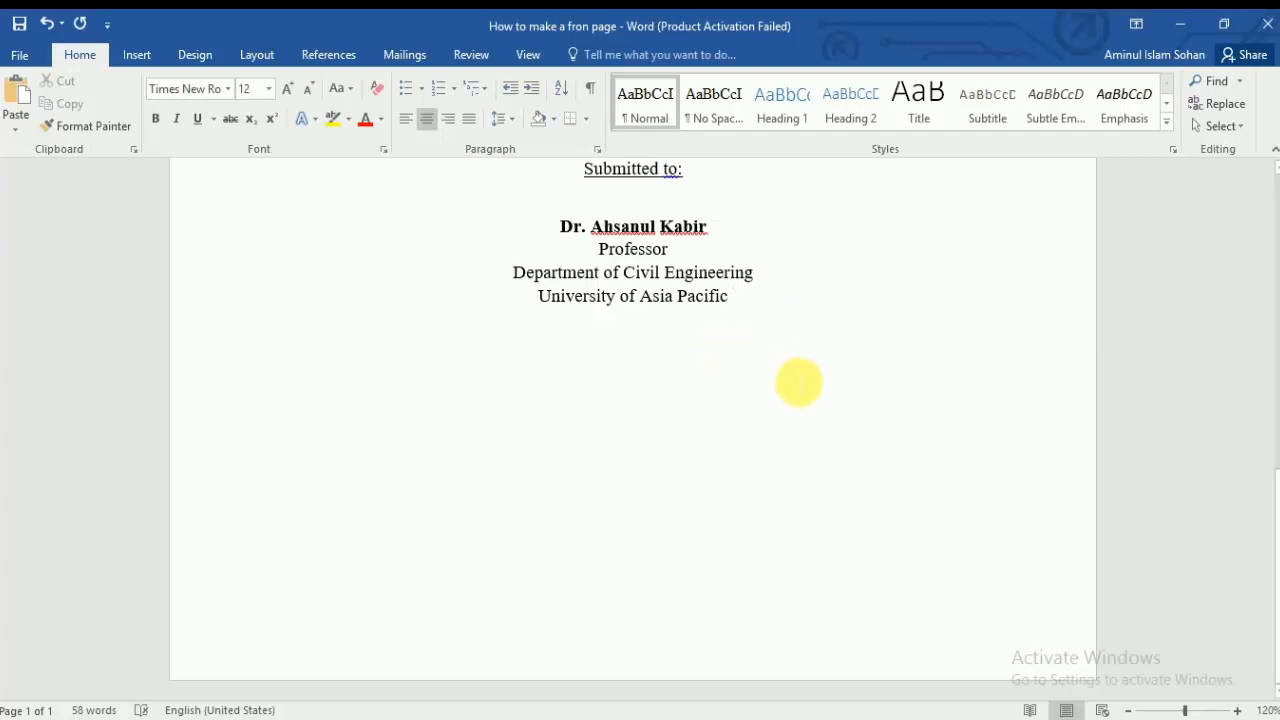
{"action": "key", "text": "Return"}
{"action": "key", "text": "Return"}
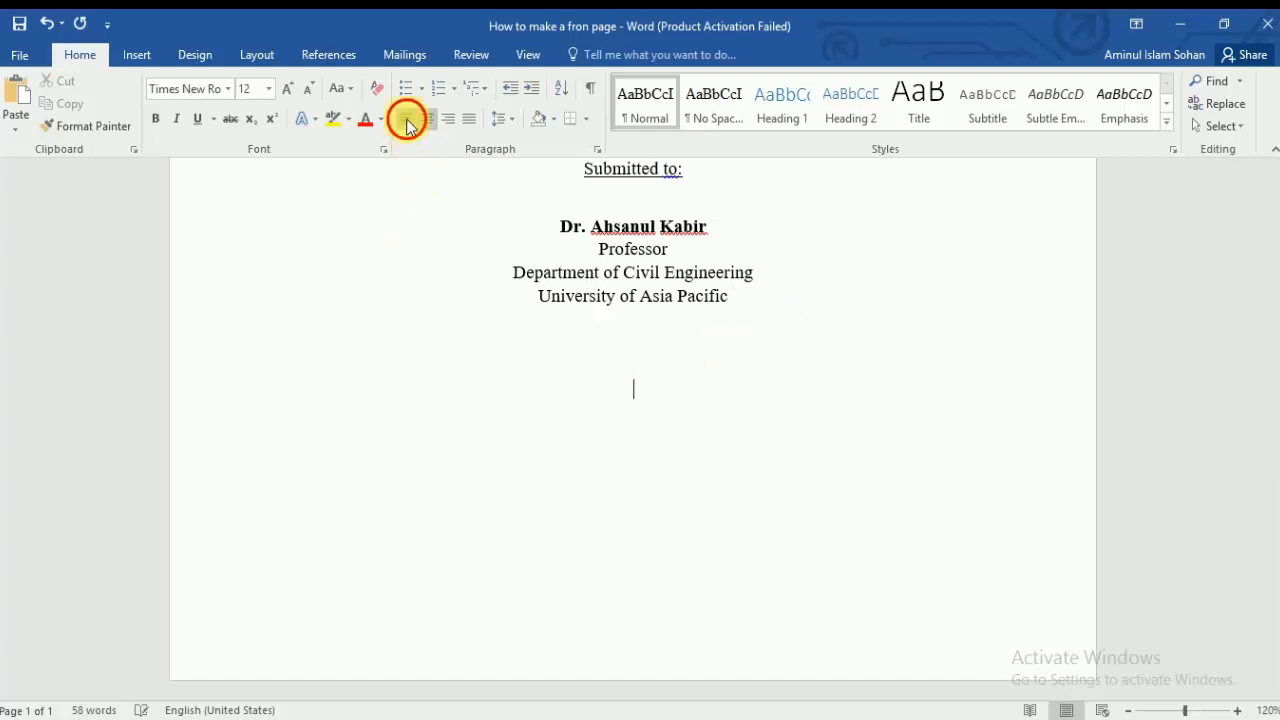
{"action": "left_click", "coordinate": [426, 118]}
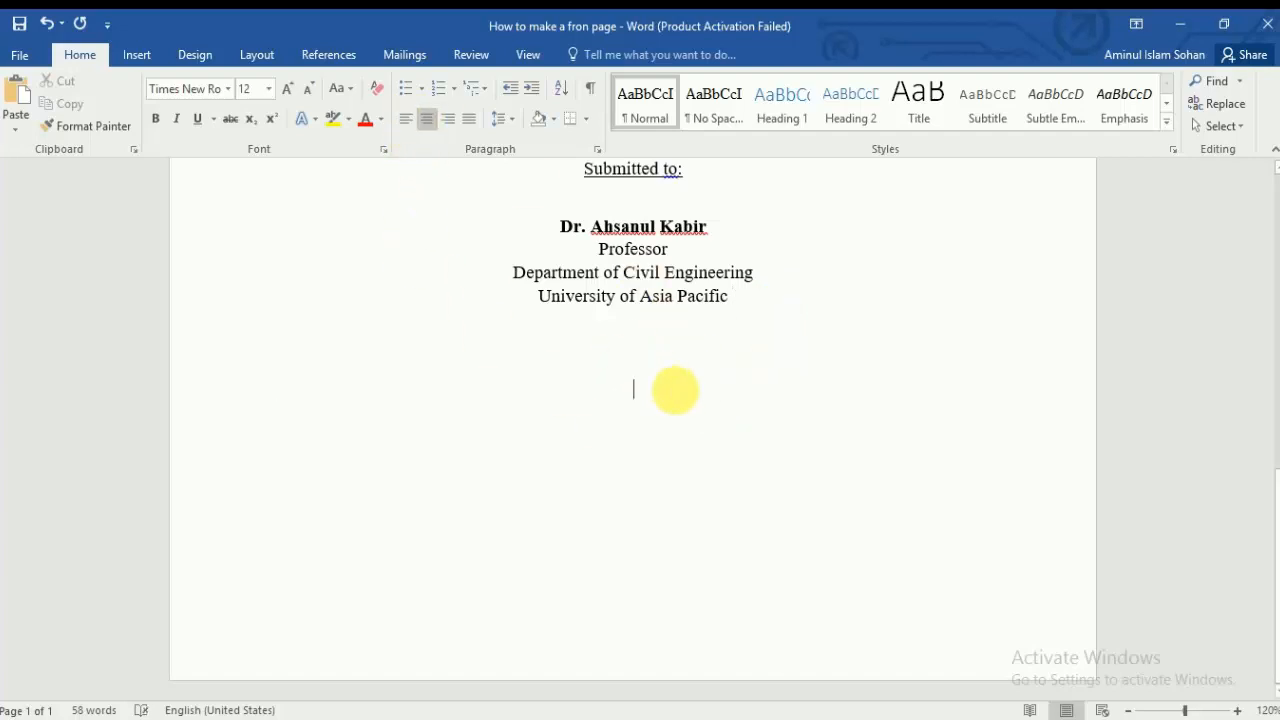
{"action": "scroll", "coordinate": [690, 410], "scroll_direction": "up", "scroll_amount": 3}
{"action": "scroll", "coordinate": [737, 466], "scroll_direction": "down", "scroll_amount": 3}
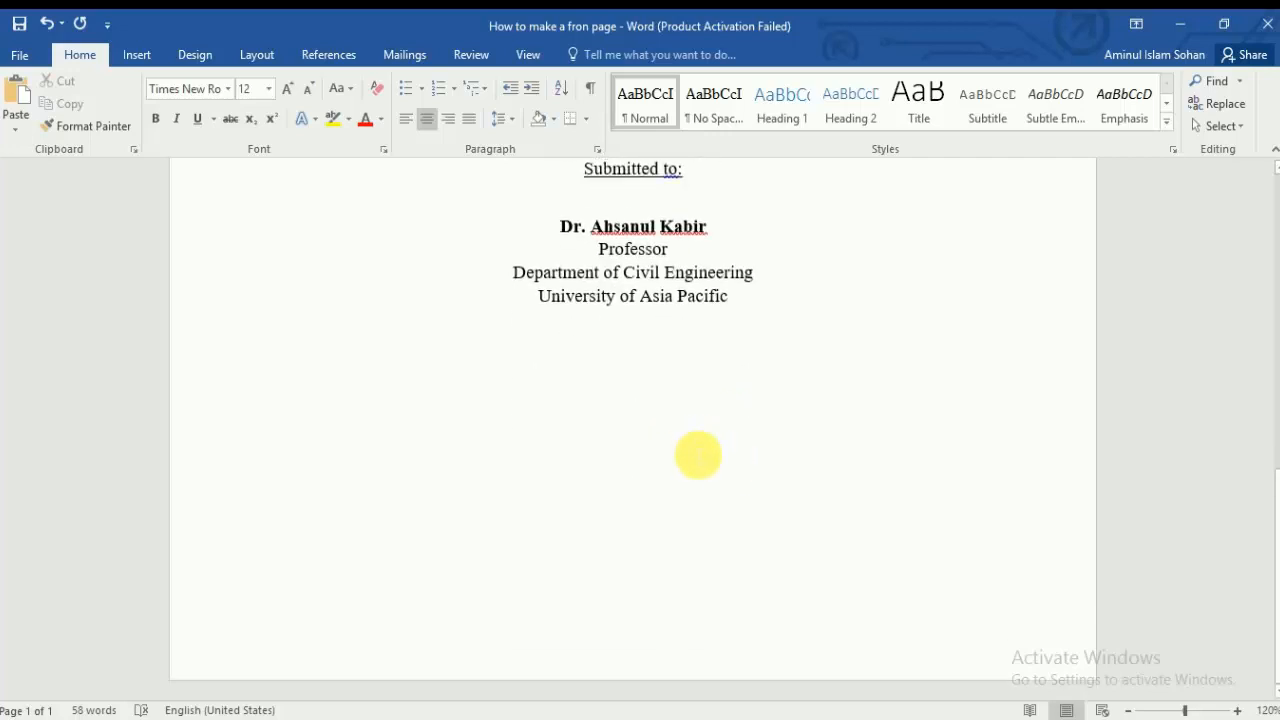
Step: Set the blank line under 'University of Asia Pacific' to left alignment (Ctrl+L)
{"action": "left_click", "coordinate": [408, 124]}
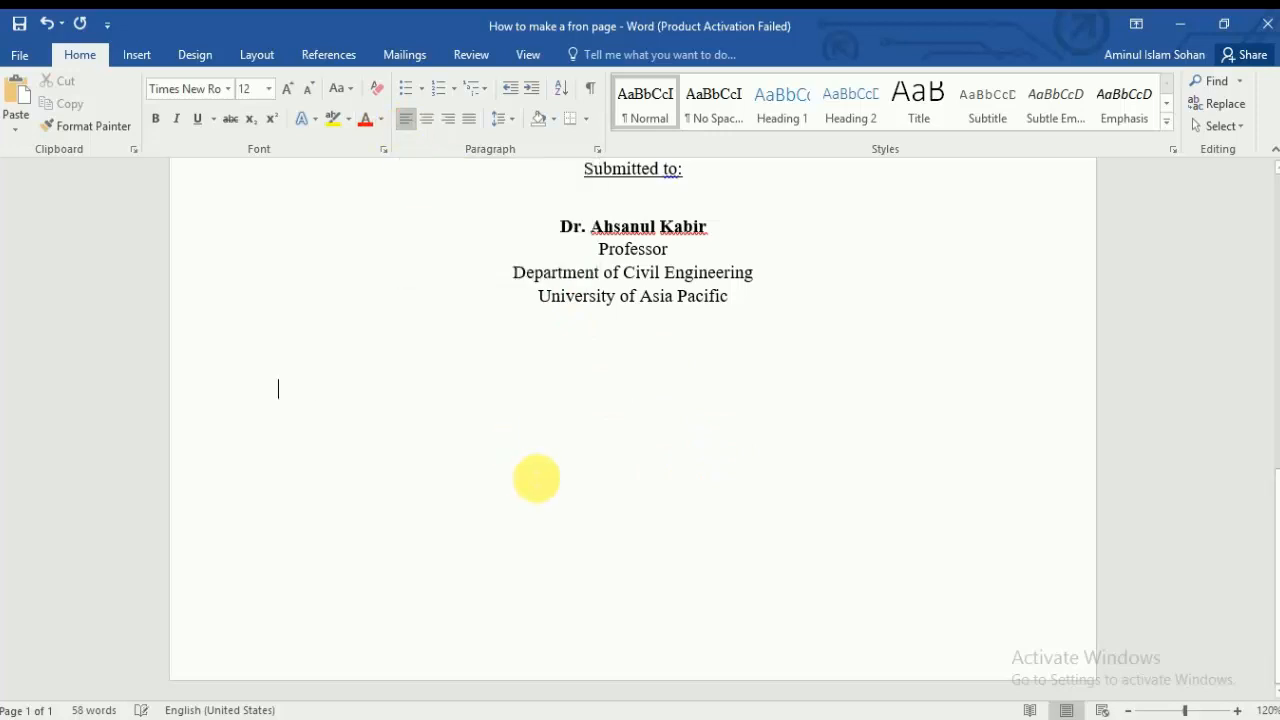
{"action": "left_click", "coordinate": [427, 118]}
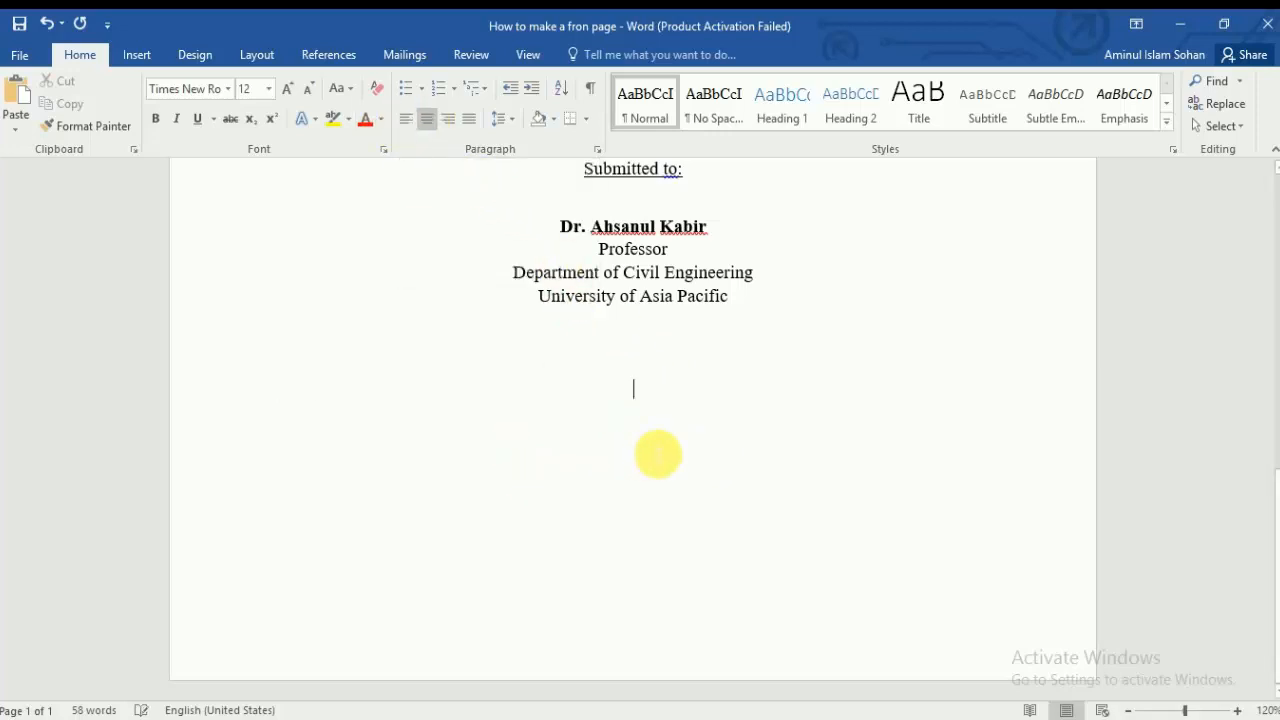
{"action": "key", "text": "ctrl+l"}
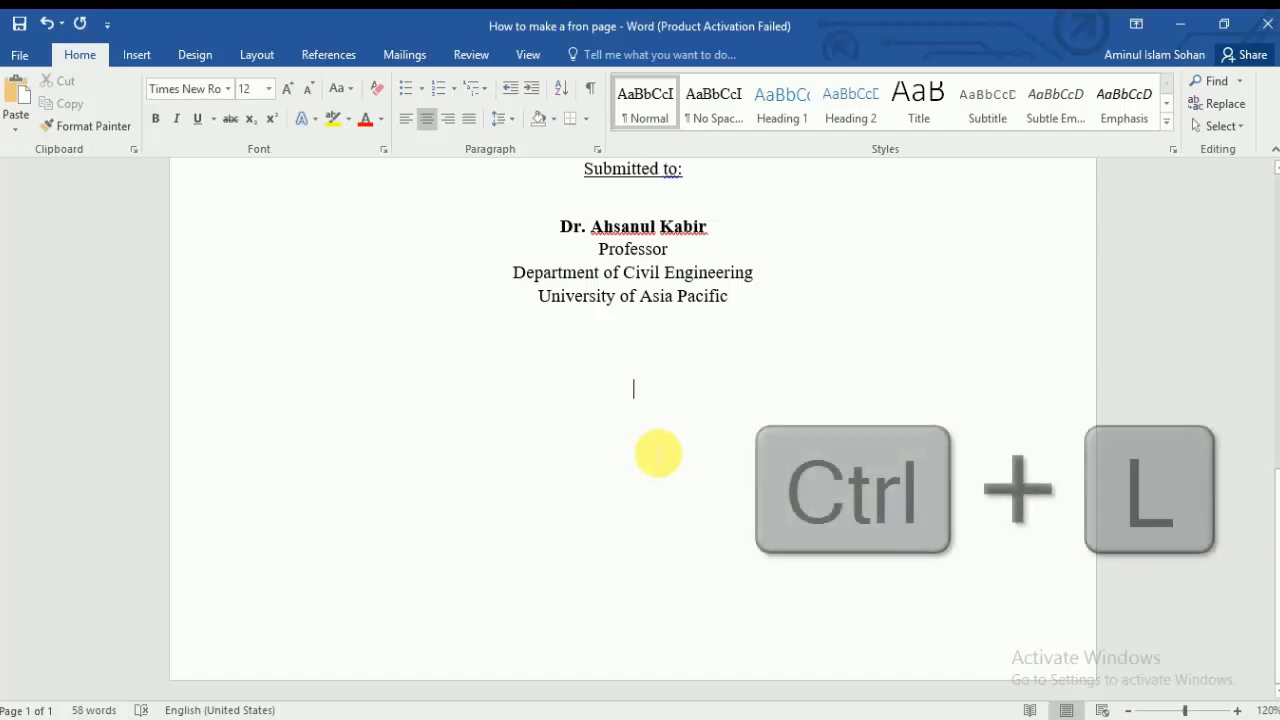
{"action": "scroll", "coordinate": [541, 527], "scroll_direction": "up", "scroll_amount": 3}
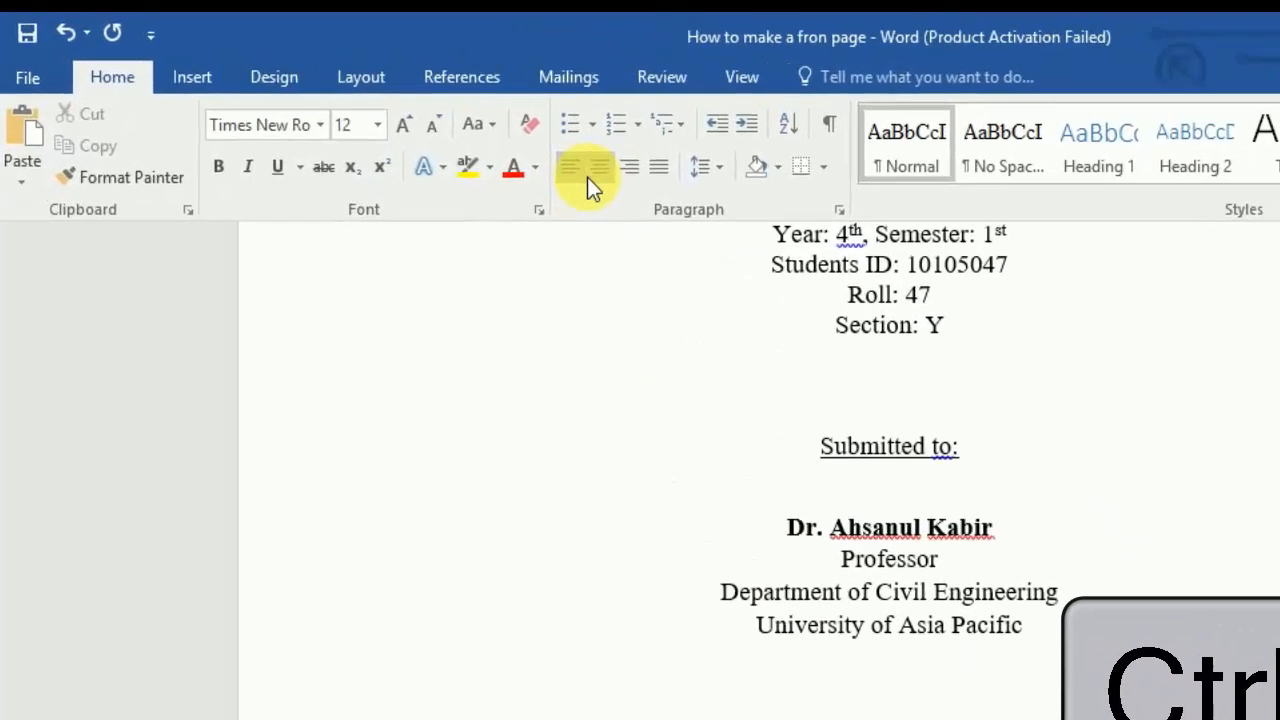
{"action": "left_click", "coordinate": [570, 170]}
{"action": "left_click", "coordinate": [570, 169]}
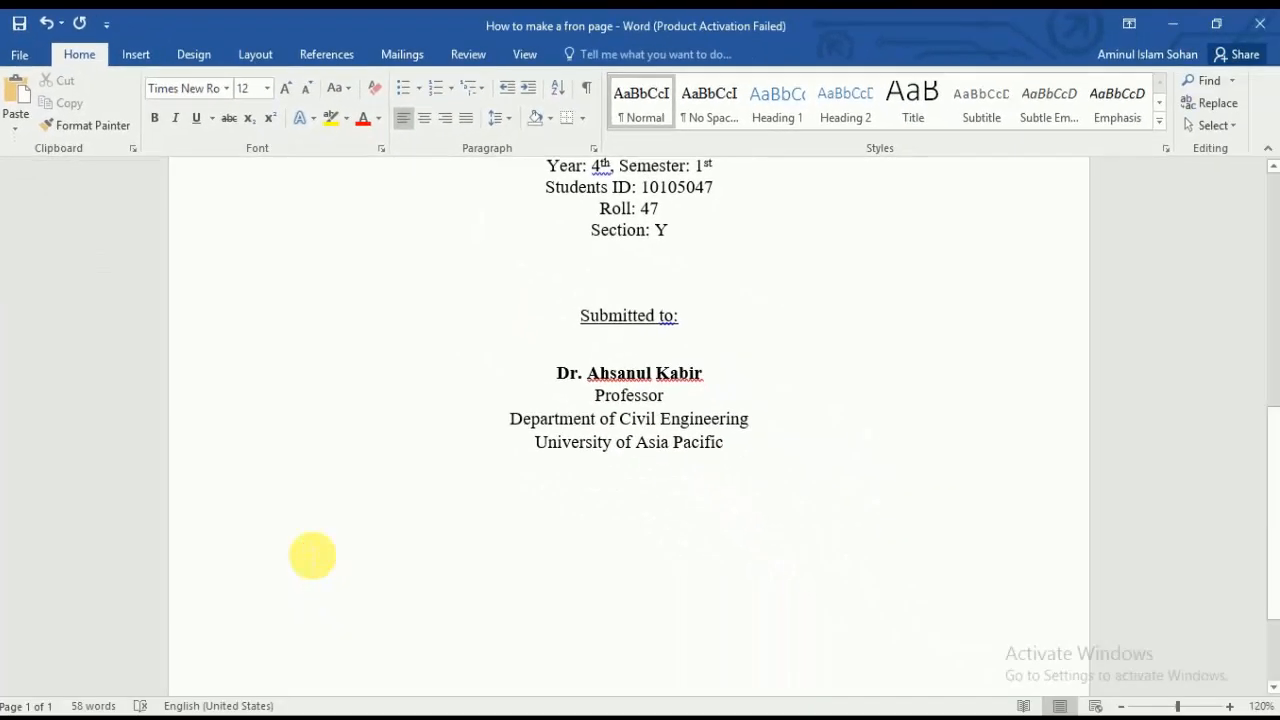
{"action": "scroll", "coordinate": [420, 532], "scroll_direction": "down", "scroll_amount": 3}
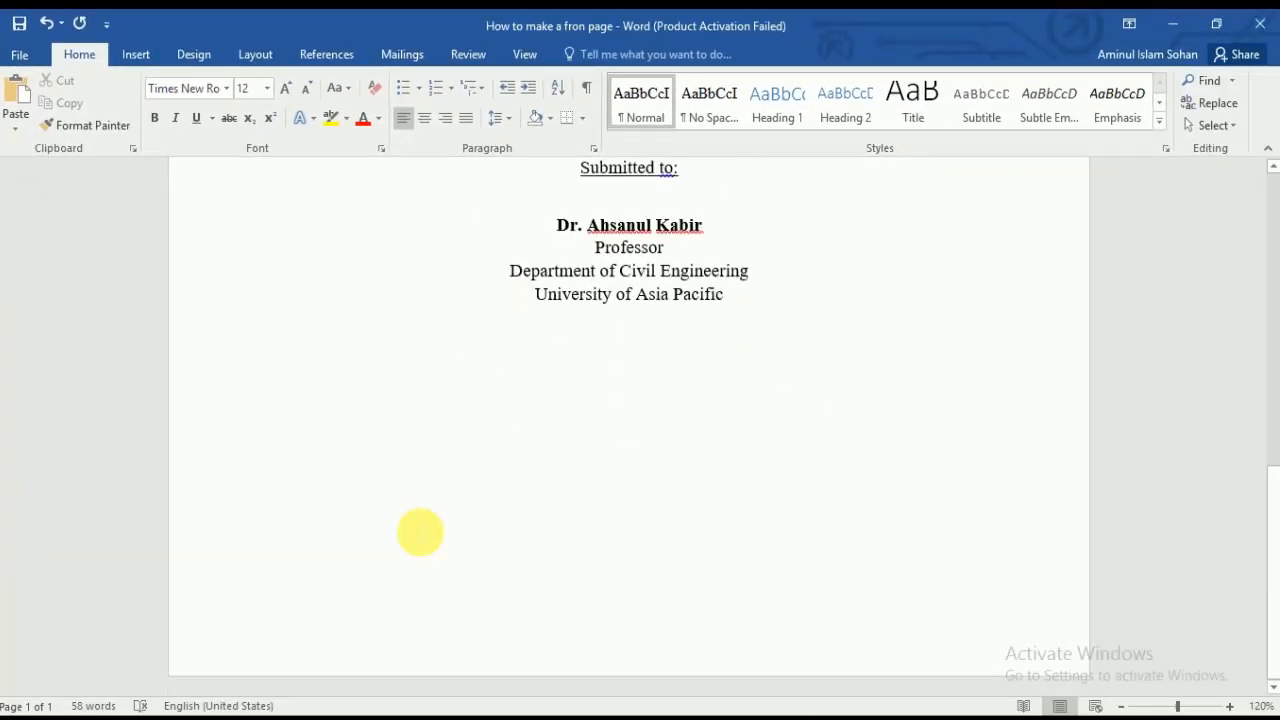
Step: Type 'Date of Assignment:' and 'Date of Submission:' lines, correcting 'Sumission' via spelling suggestions
{"action": "type", "text": "Da"}
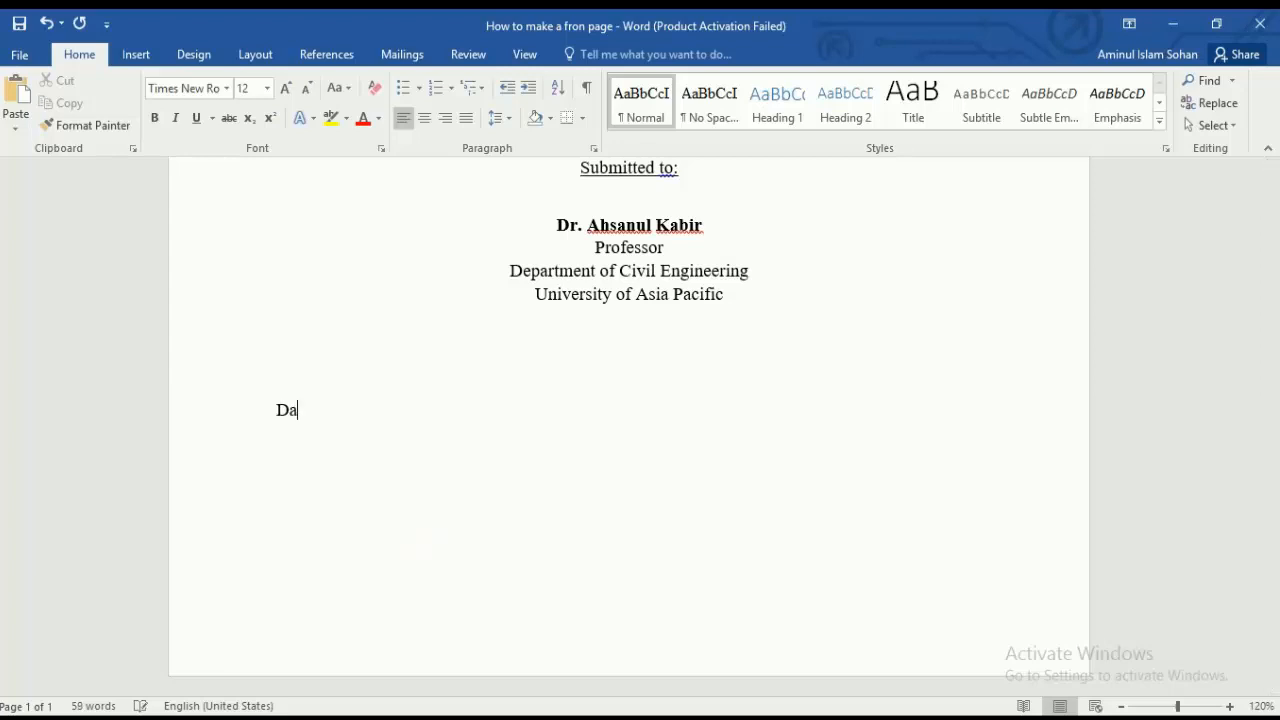
{"action": "type", "text": "te of Assignm"}
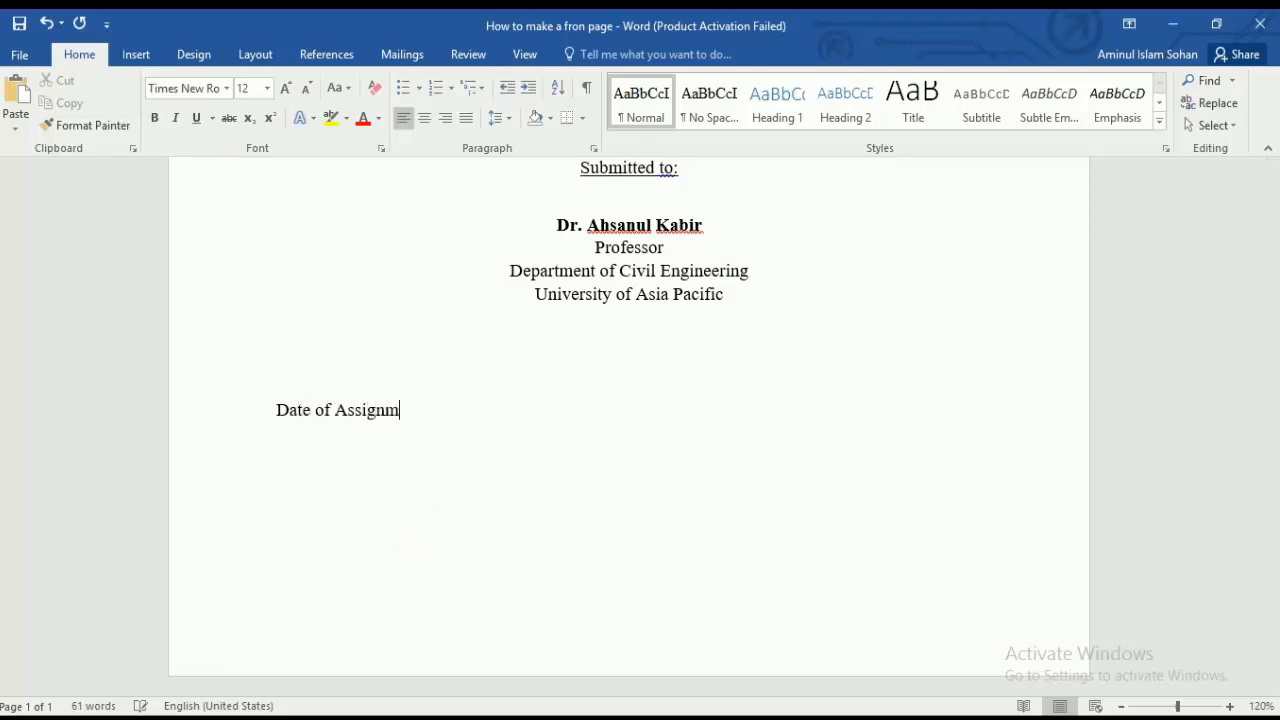
{"action": "type", "text": "ent:"}
{"action": "left_click", "coordinate": [420, 530]}
{"action": "type", "text": "Date of "}
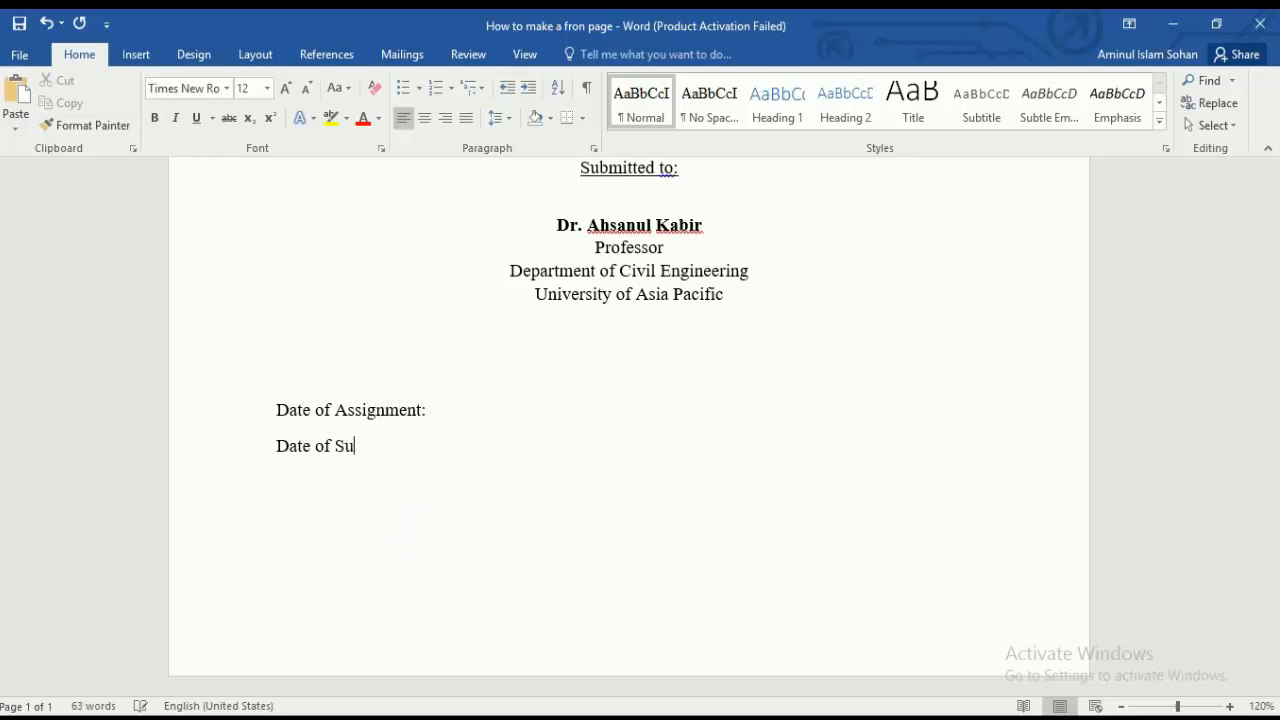
{"action": "type", "text": "Sumission"}
{"action": "left_click", "coordinate": [420, 531]}
{"action": "type", "text": ":"}
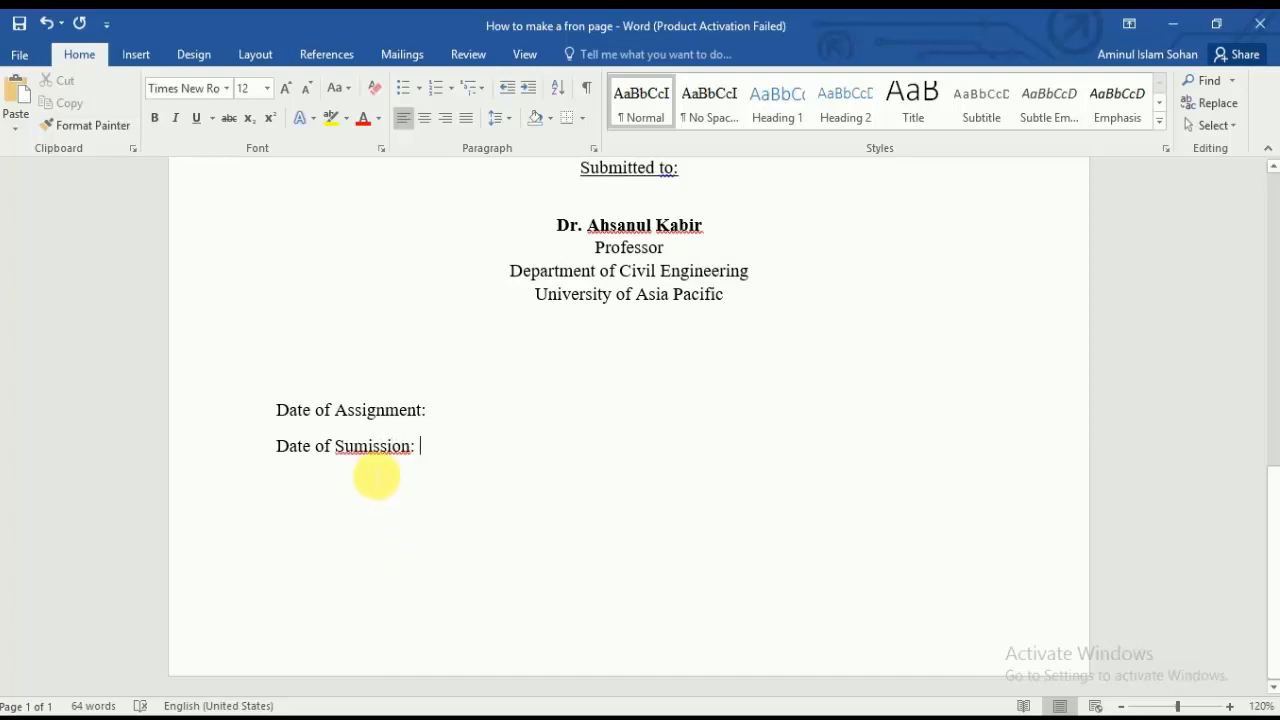
{"action": "right_click", "coordinate": [377, 447]}
{"action": "left_click", "coordinate": [443, 466]}
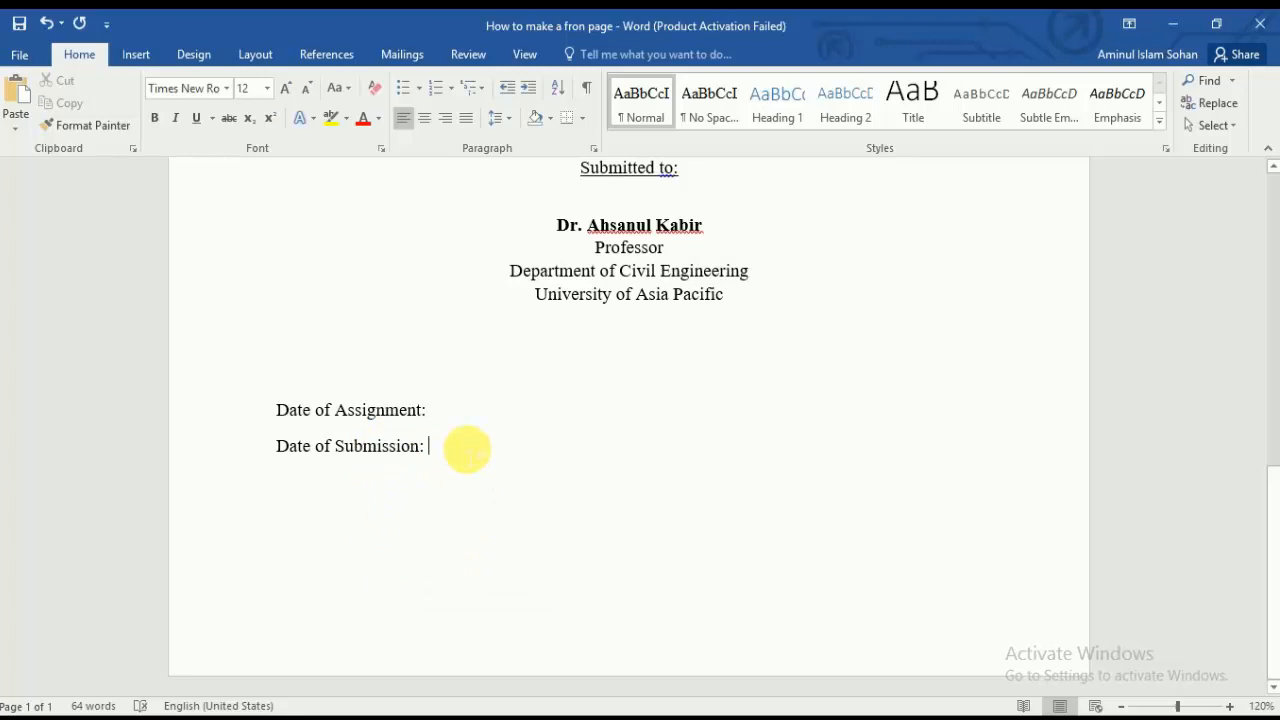
Step: Insert tabs before the colons so both date labels line up
{"action": "key", "text": "ctrl+a"}
{"action": "left_click", "coordinate": [462, 479]}
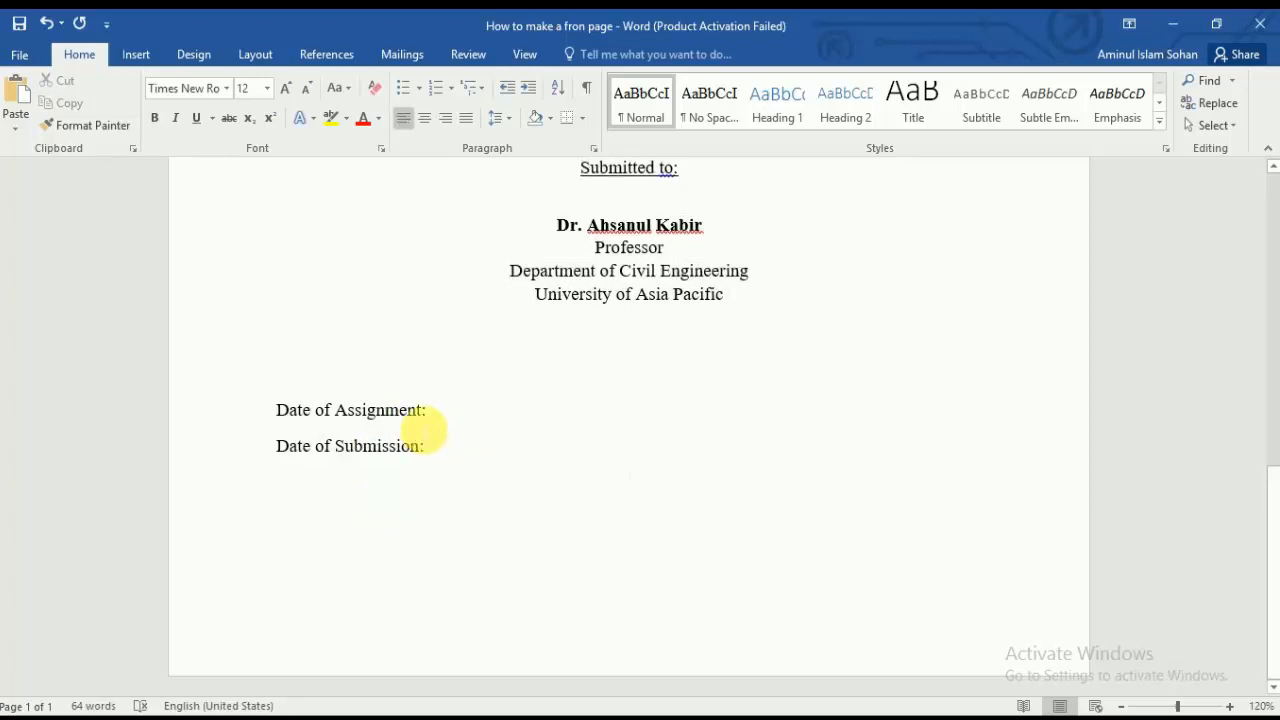
{"action": "key", "text": "Right"}
{"action": "key", "text": "Tab"}
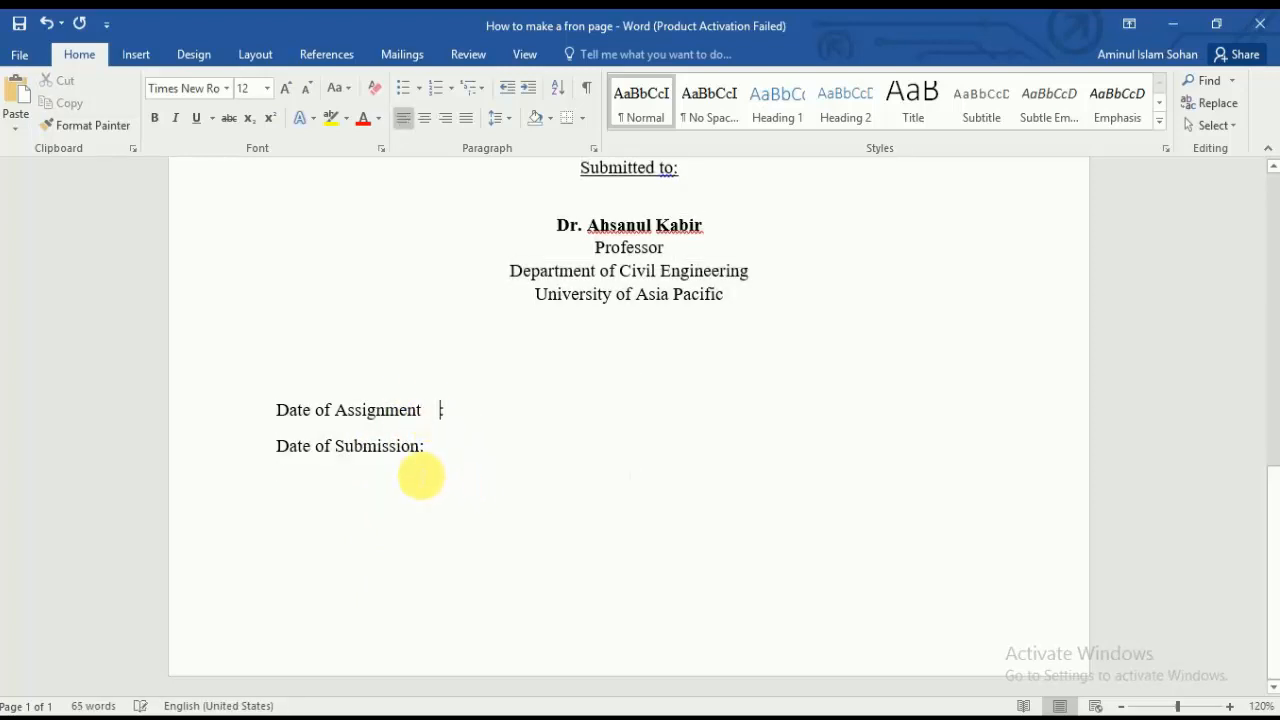
{"action": "key", "text": "Tab"}
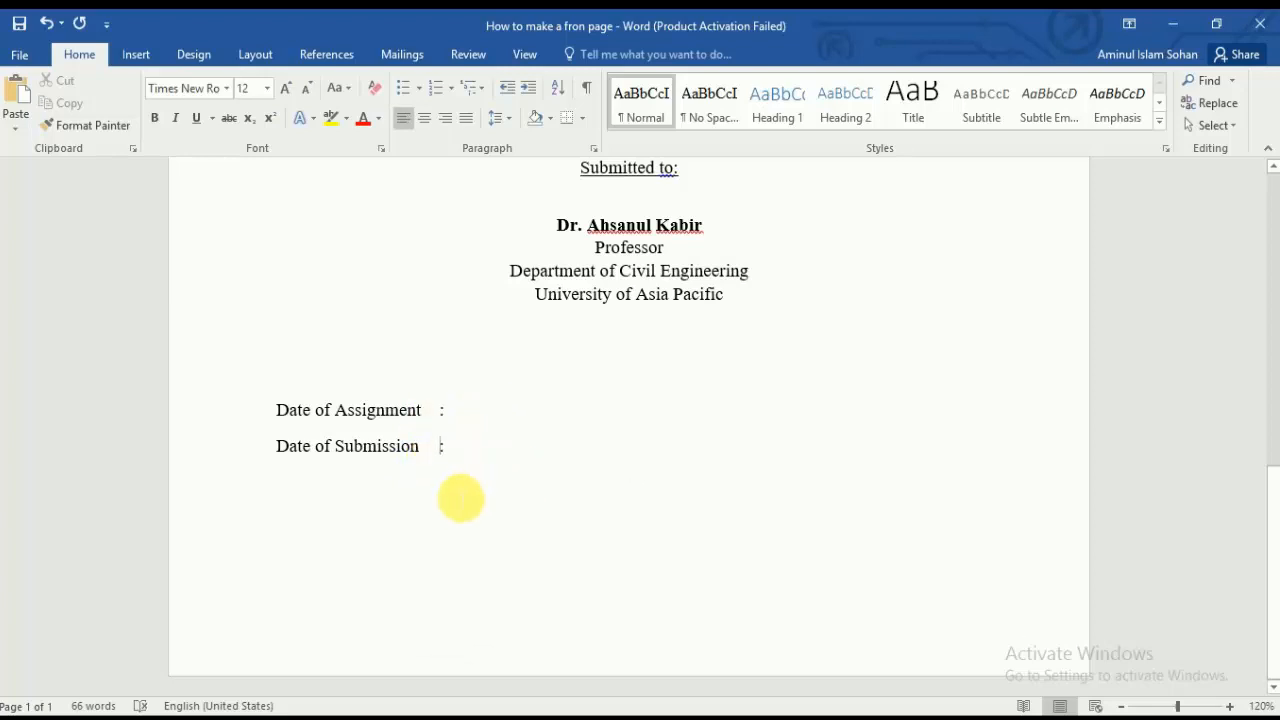
Step: Scroll through the front page to review the title, course details and submitter block
{"action": "scroll", "coordinate": [528, 480], "scroll_direction": "up", "scroll_amount": 10}
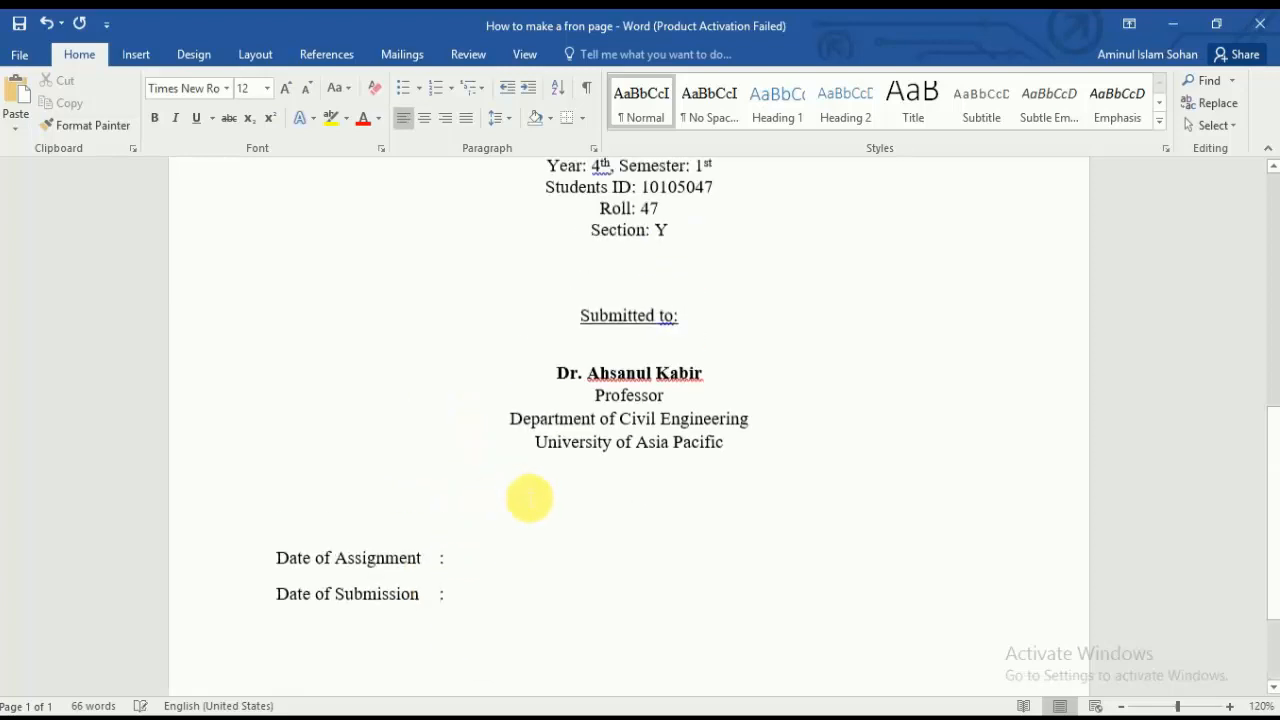
{"action": "scroll", "coordinate": [566, 497], "scroll_direction": "down", "scroll_amount": 5}
{"action": "scroll", "coordinate": [571, 509], "scroll_direction": "down", "scroll_amount": 3, "text": "ctrl"}
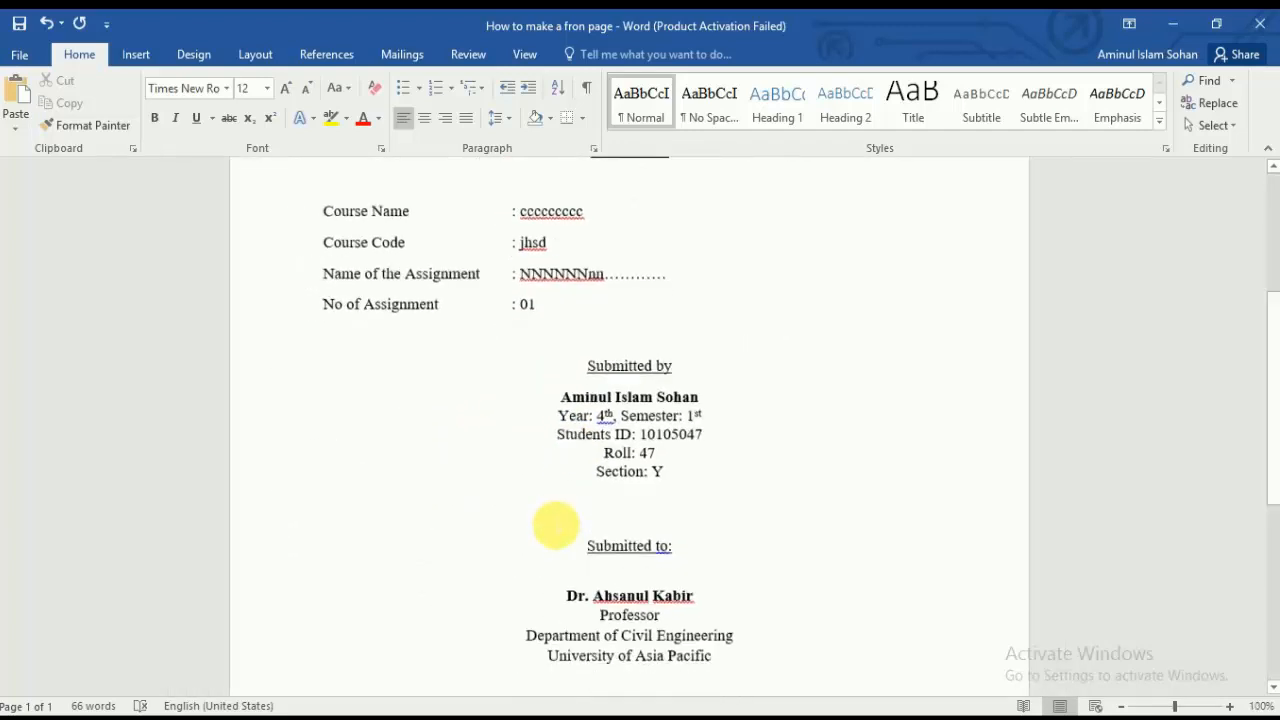
{"action": "scroll", "coordinate": [557, 523], "scroll_direction": "down", "scroll_amount": 5}
{"action": "scroll", "coordinate": [672, 608], "scroll_direction": "up", "scroll_amount": 5}
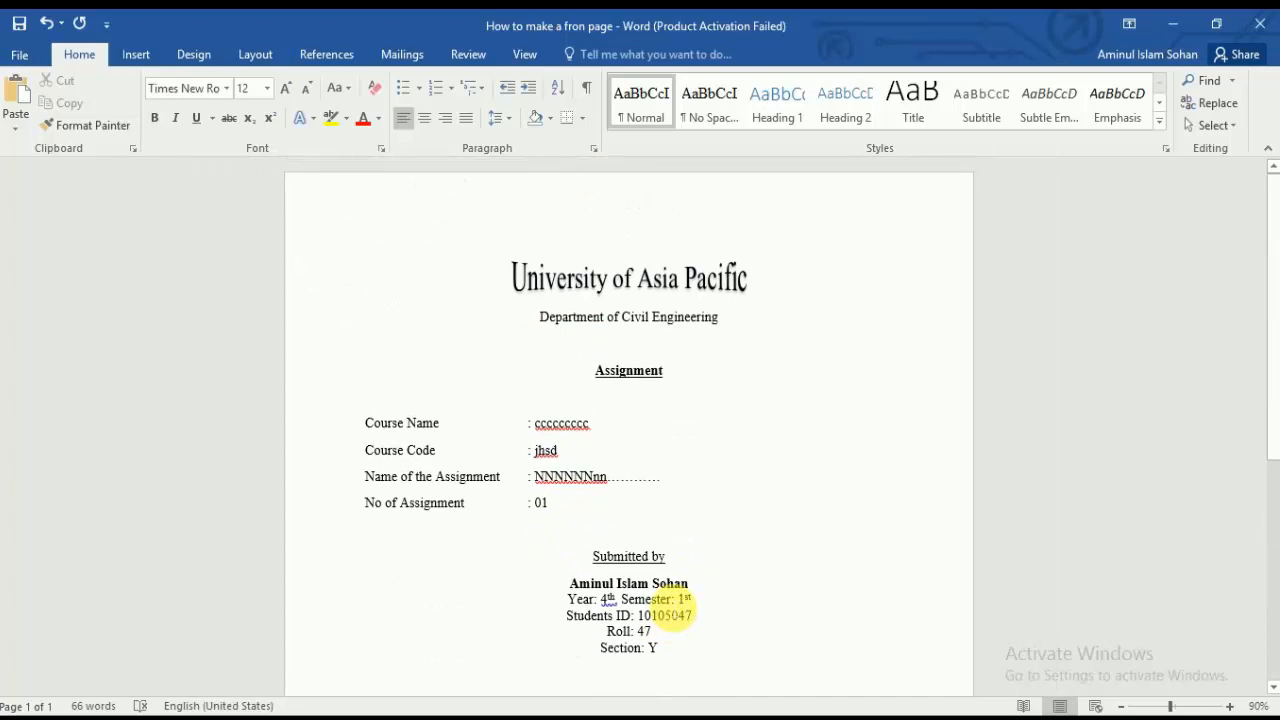
{"action": "scroll", "coordinate": [668, 500], "scroll_direction": "down", "scroll_amount": 2}
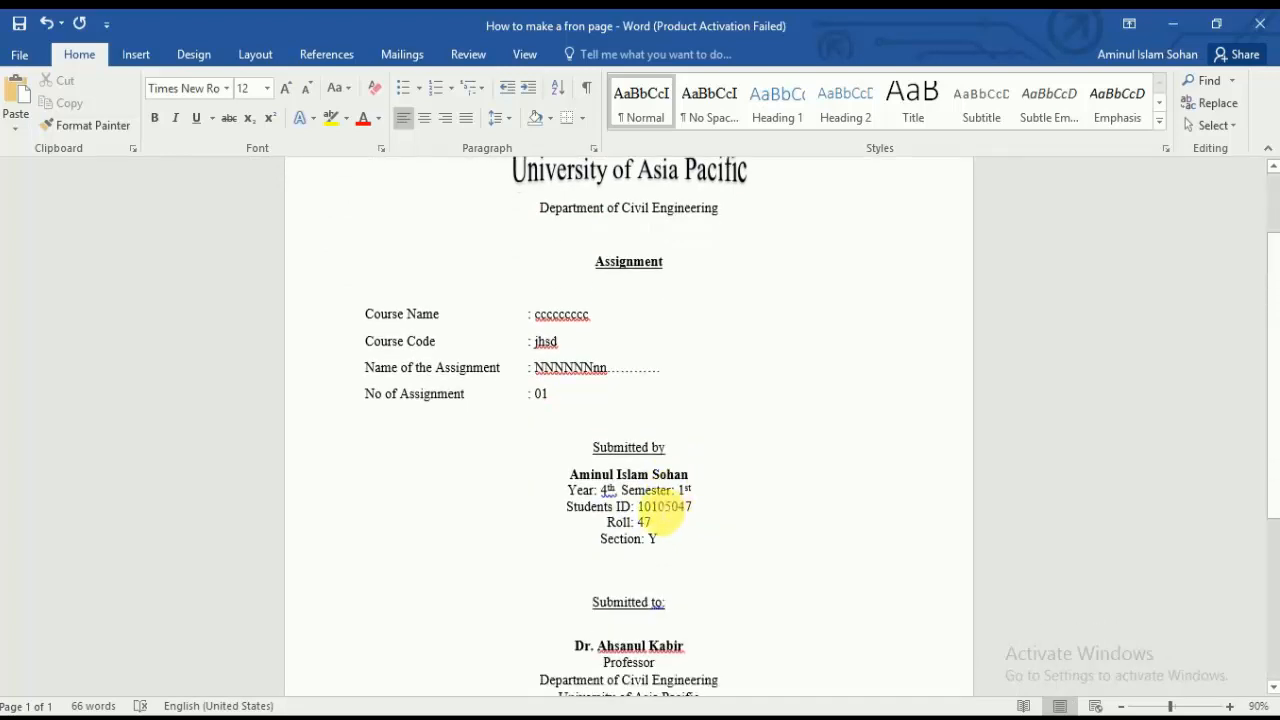
{"action": "scroll", "coordinate": [672, 490], "scroll_direction": "up", "scroll_amount": 2}
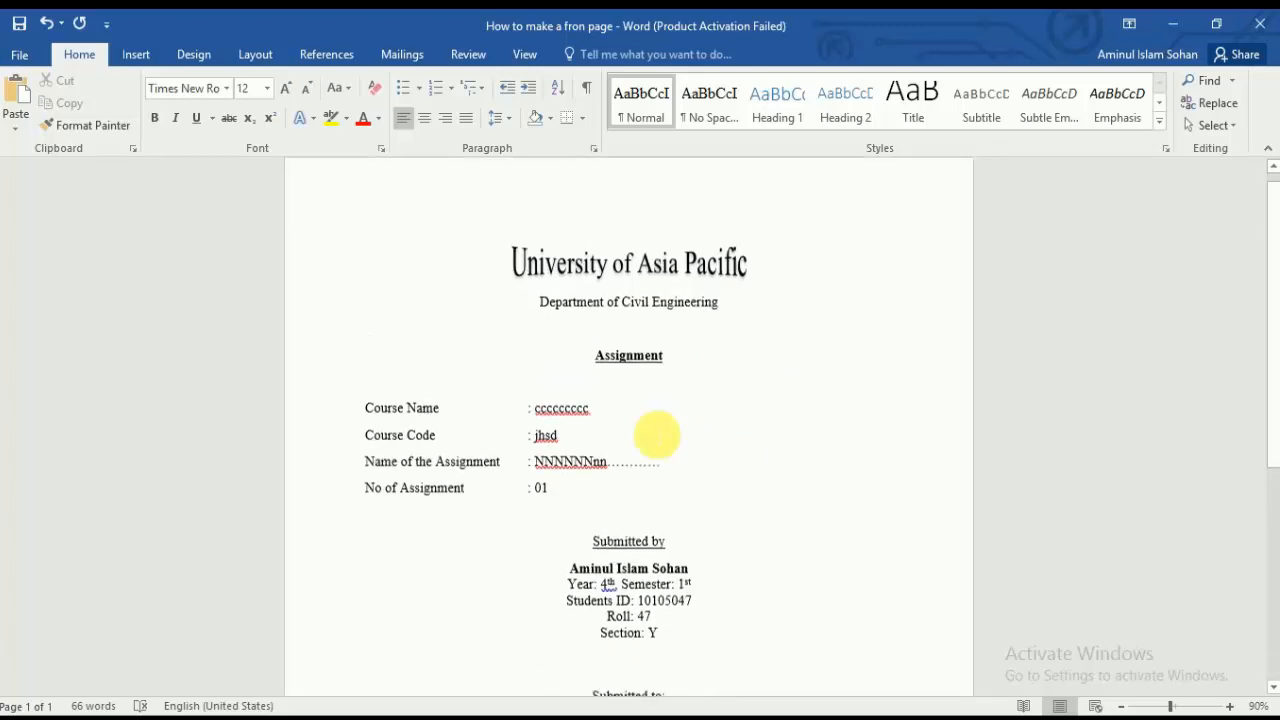
{"action": "scroll", "coordinate": [709, 434], "scroll_direction": "down", "scroll_amount": 2}
{"action": "scroll", "coordinate": [709, 434], "scroll_direction": "up", "scroll_amount": 2}
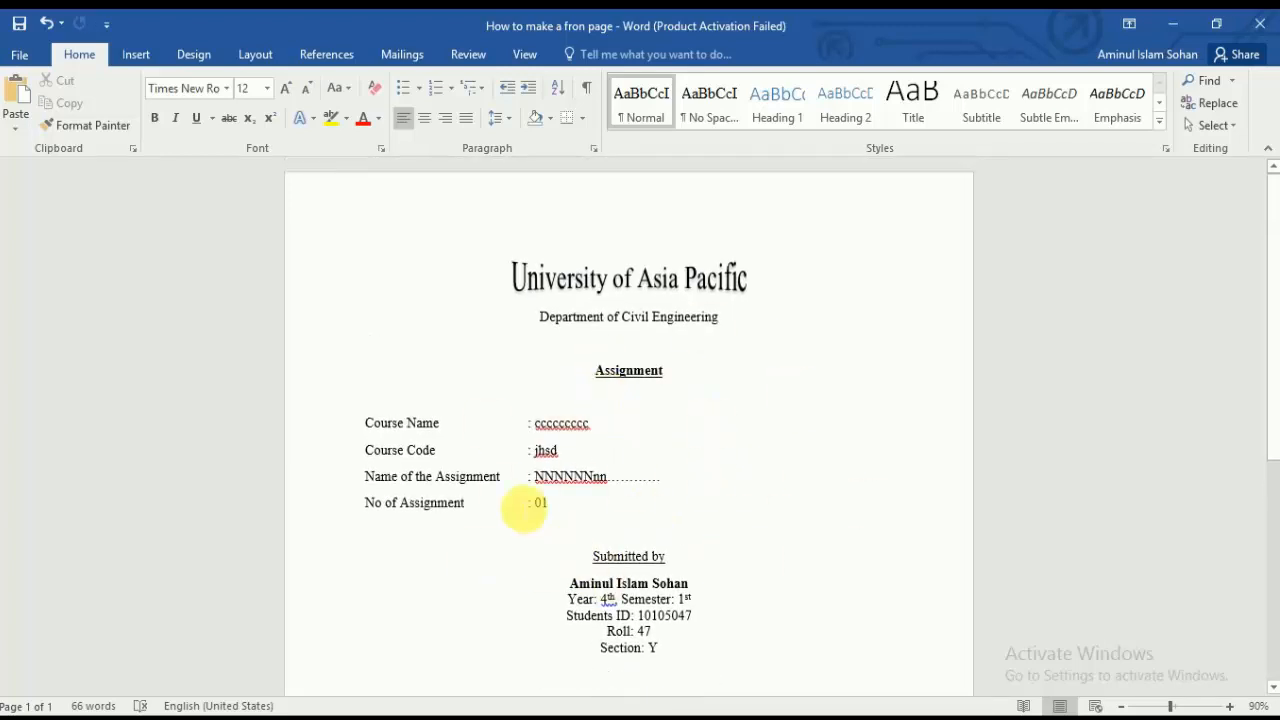
{"action": "scroll", "coordinate": [595, 505], "scroll_direction": "down", "scroll_amount": 2}
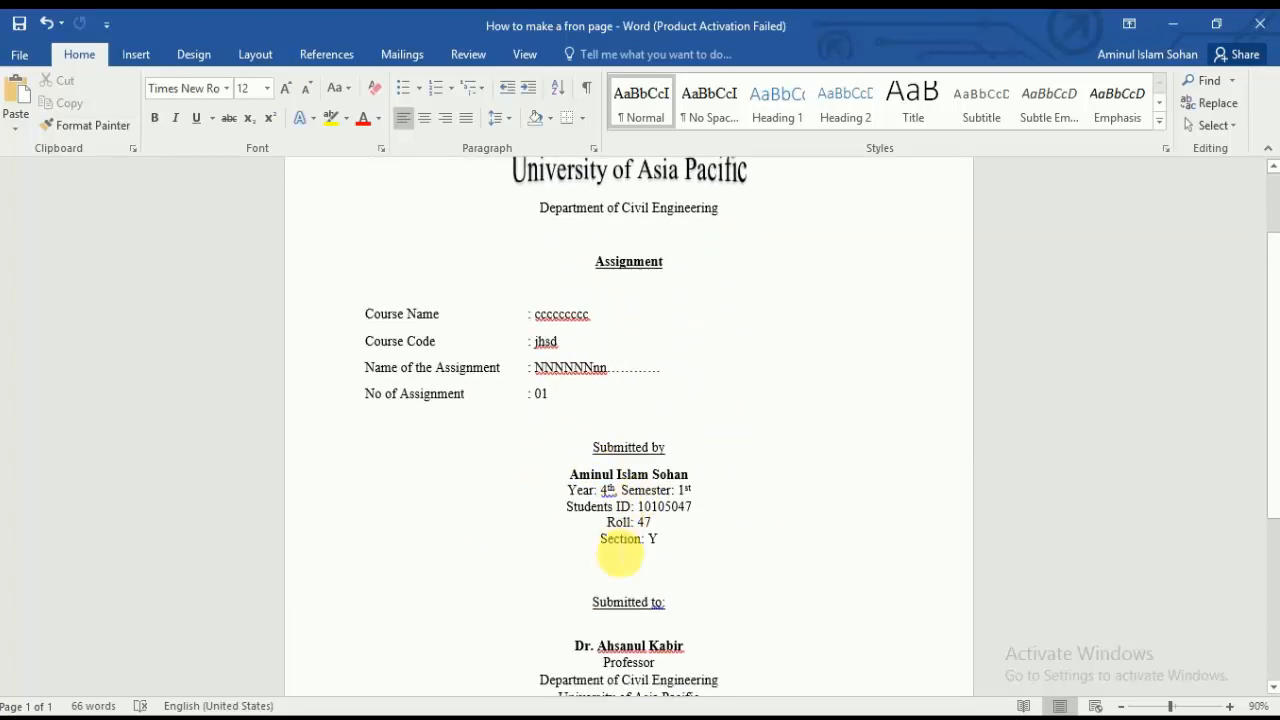
{"action": "scroll", "coordinate": [728, 506], "scroll_direction": "up", "scroll_amount": 2}
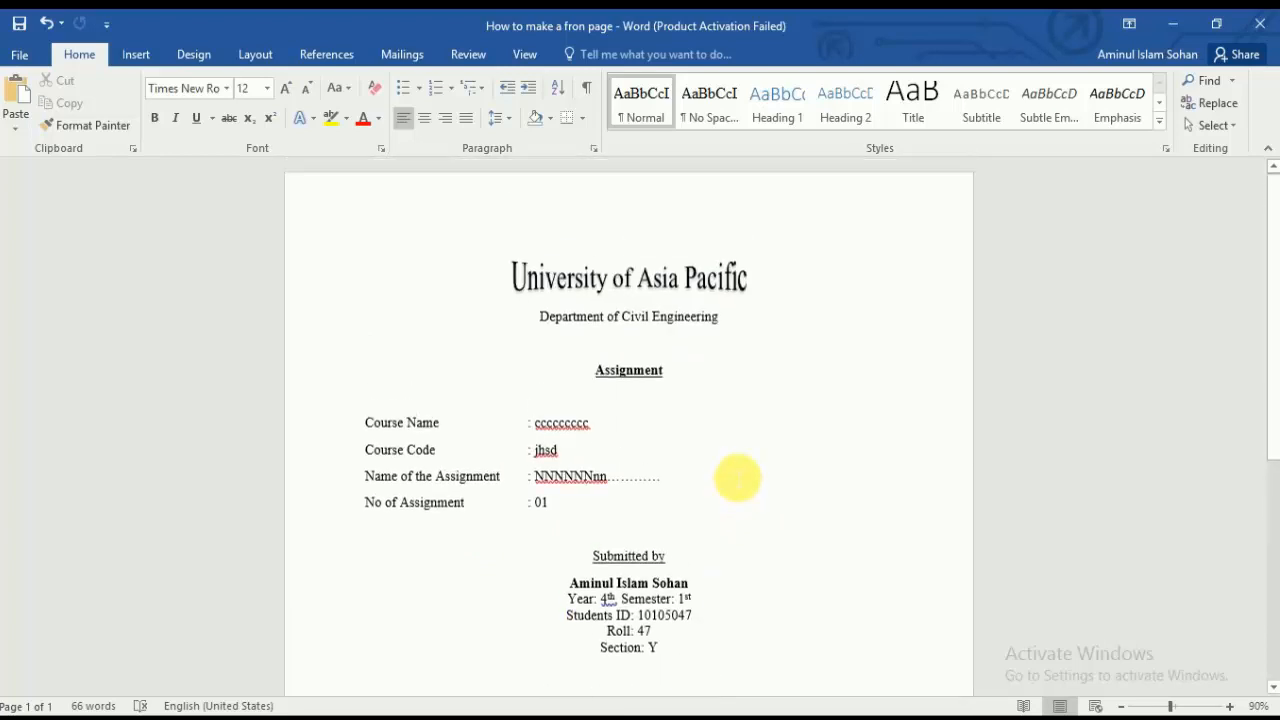
{"action": "scroll", "coordinate": [737, 477], "scroll_direction": "up", "scroll_amount": 3, "text": "ctrl"}
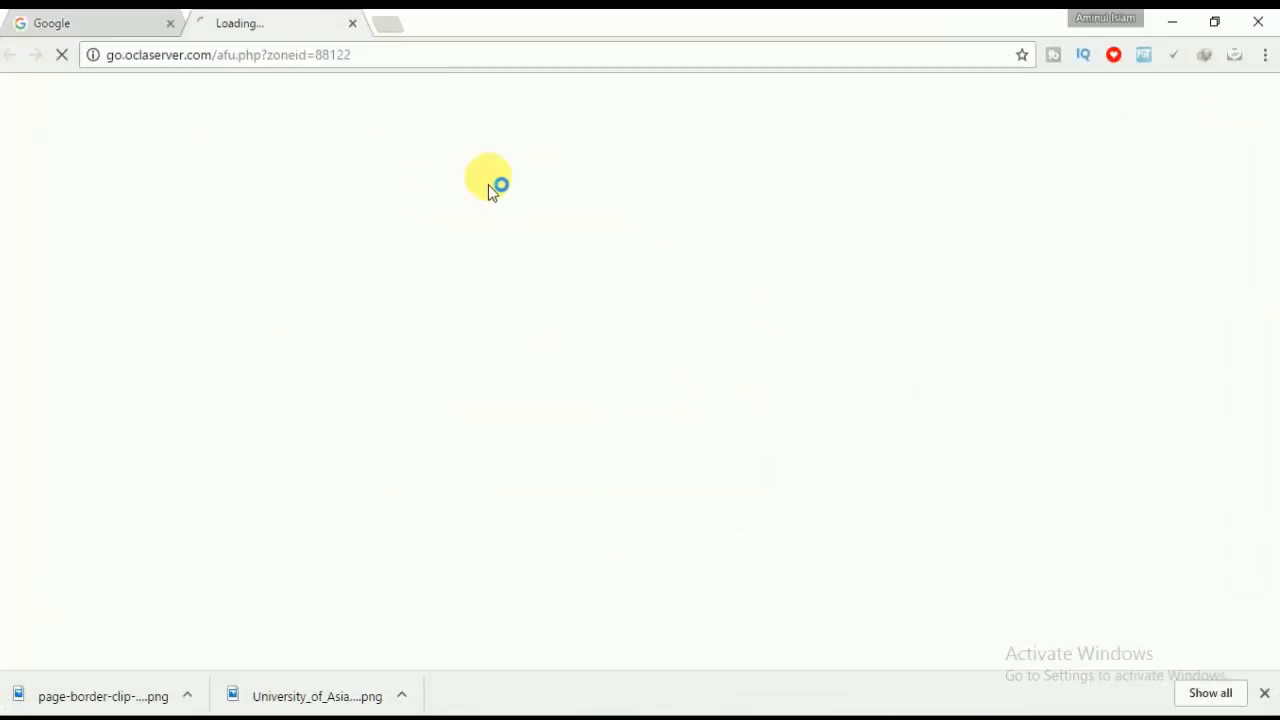
Step: Search Google for 'logo of uap' and show the image results
{"action": "left_click", "coordinate": [352, 23]}
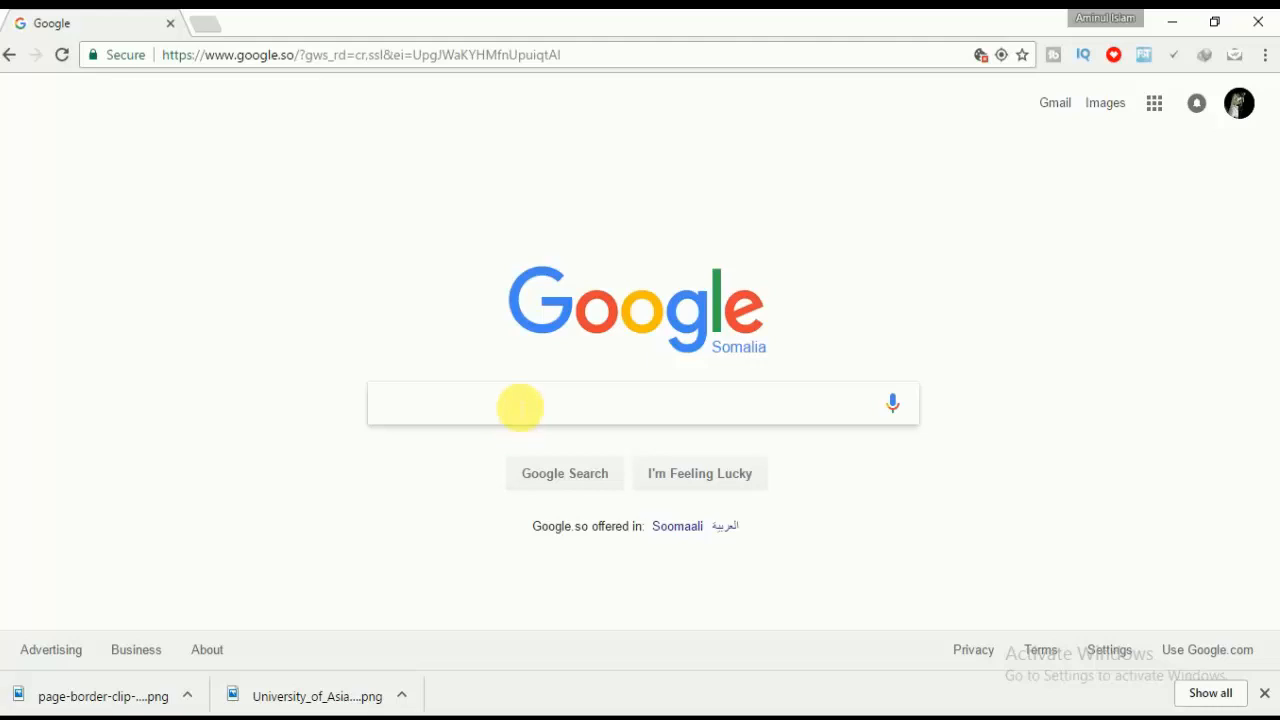
{"action": "type", "text": "logo "}
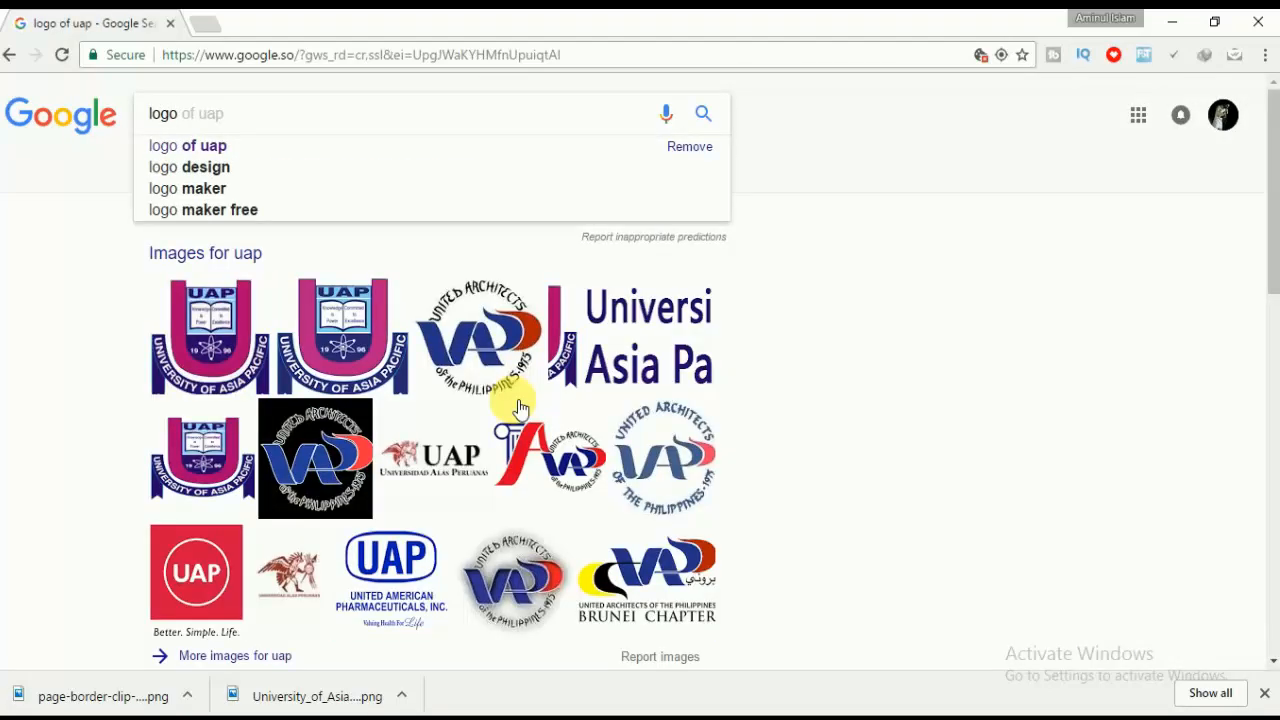
{"action": "type", "text": "of uap"}
{"action": "key", "text": "Return"}
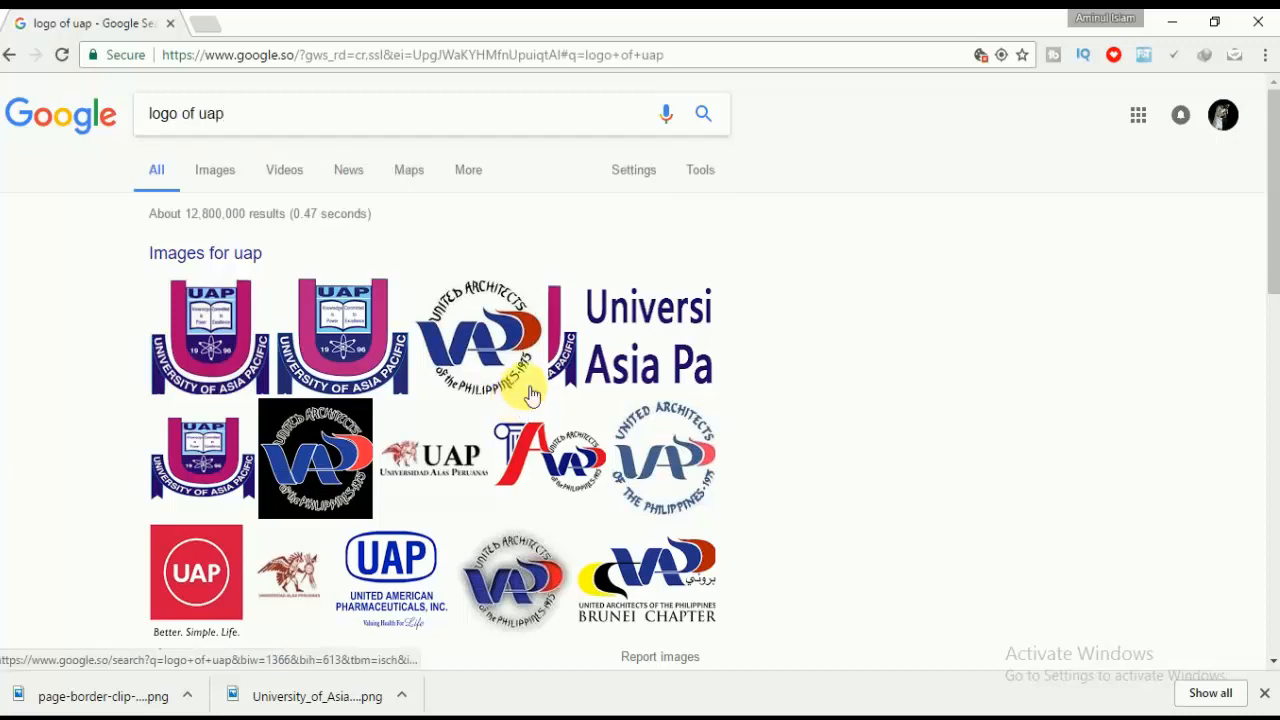
{"action": "left_click", "coordinate": [291, 120]}
{"action": "key", "text": "Return"}
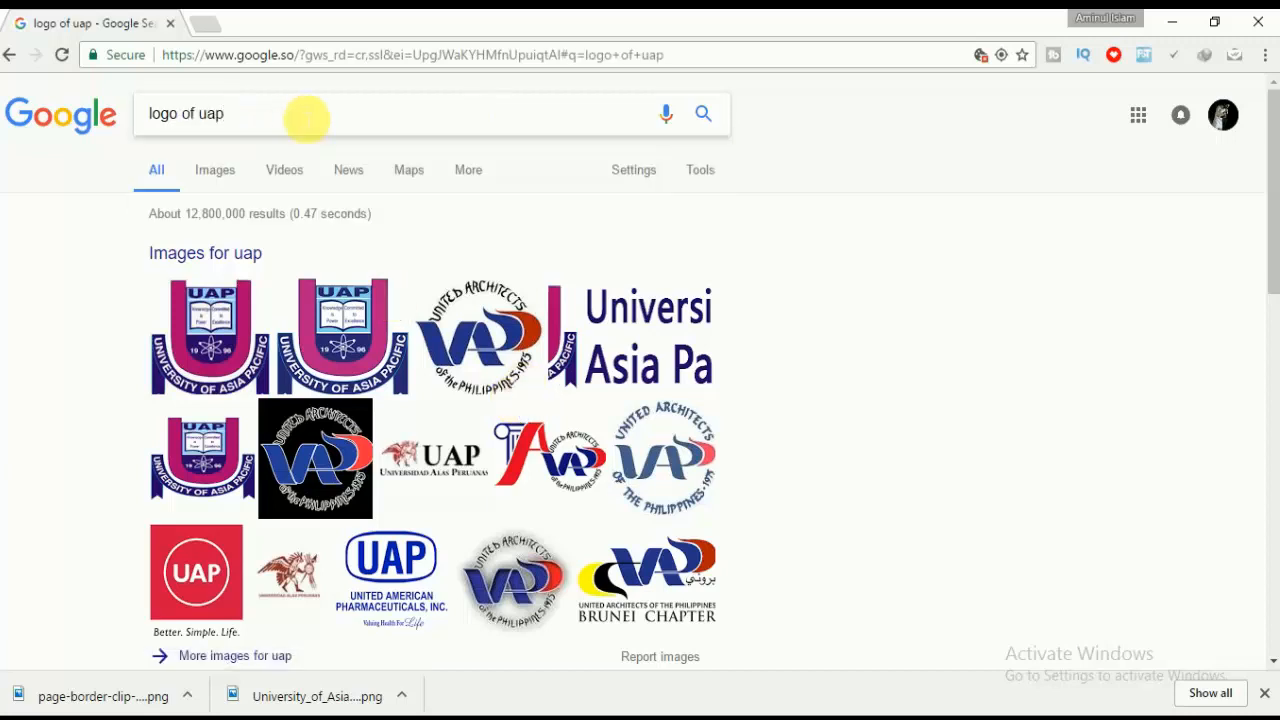
{"action": "left_click", "coordinate": [222, 260]}
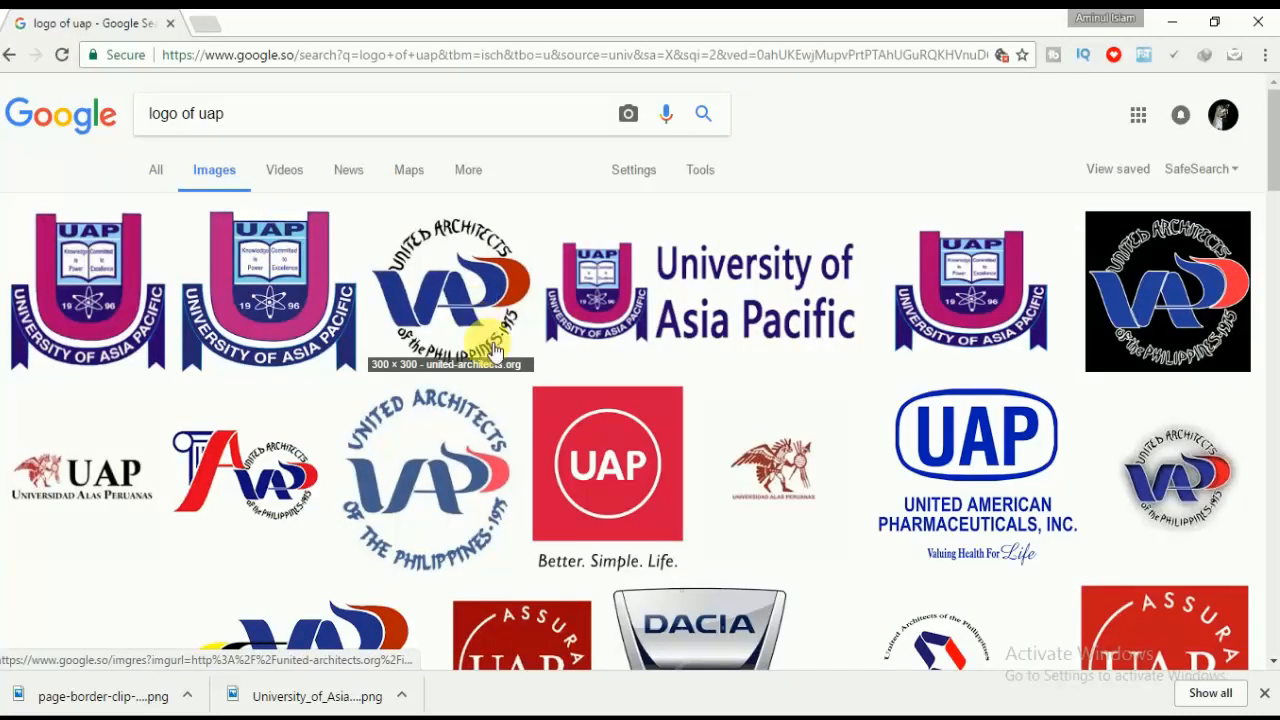
Step: Open the full-size UAP logo and save it as a PNG to Desktop\Craft
{"action": "left_click", "coordinate": [100, 290]}
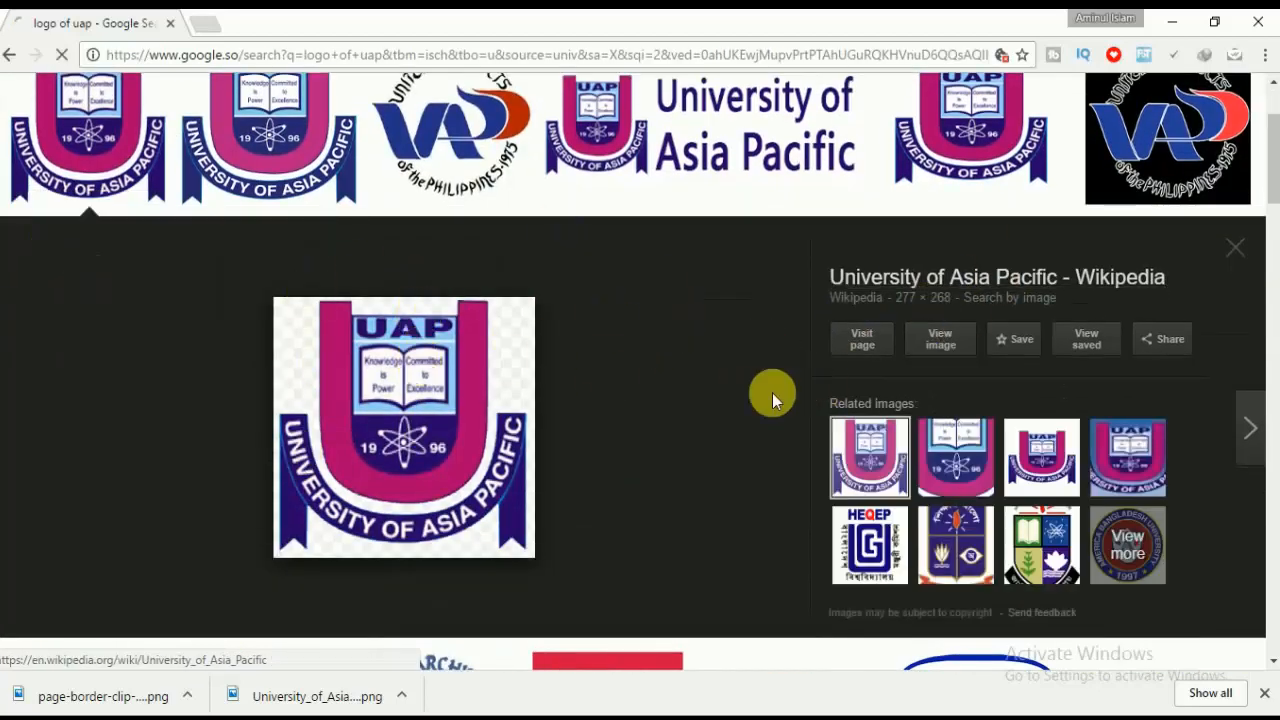
{"action": "left_click", "coordinate": [920, 342]}
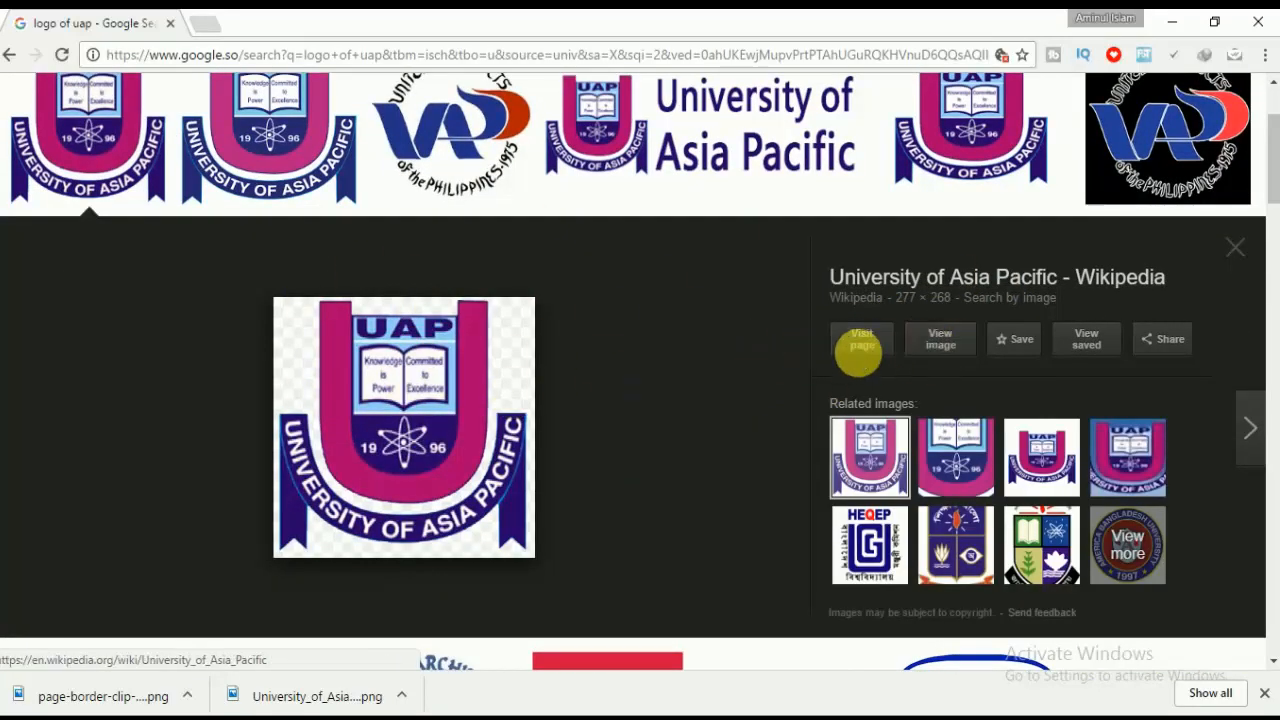
{"action": "left_click", "coordinate": [940, 340]}
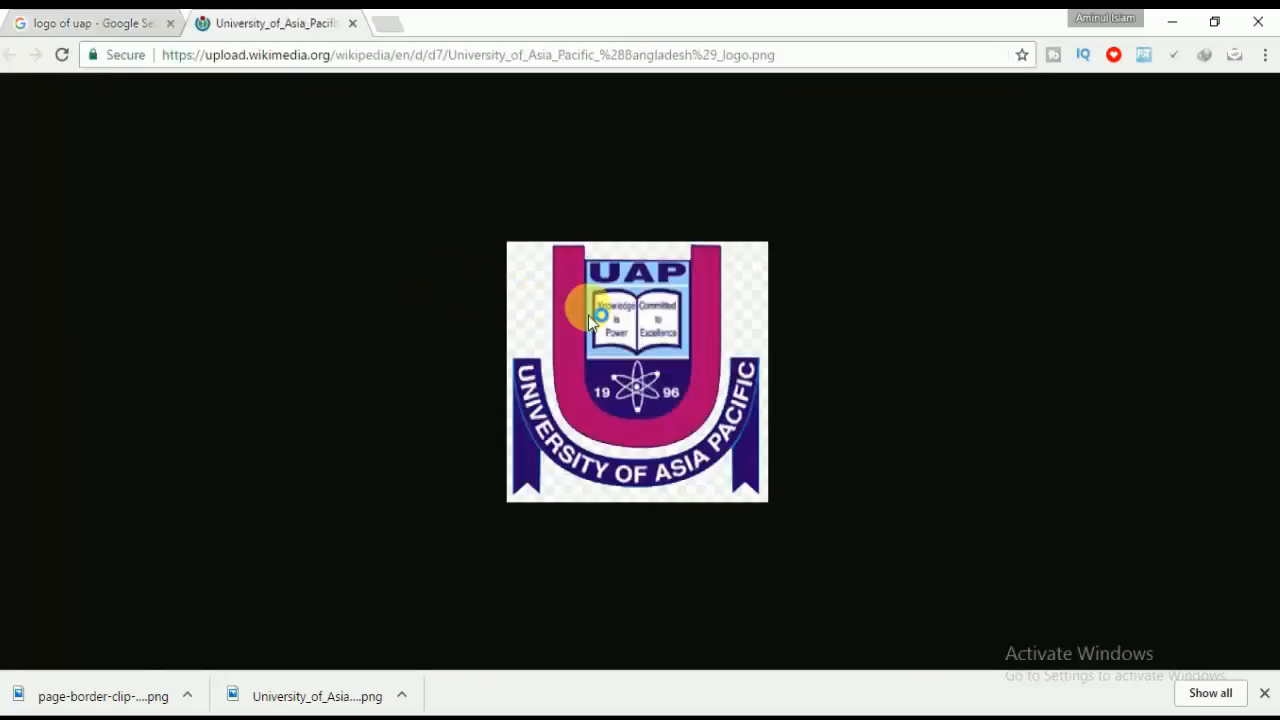
{"action": "right_click", "coordinate": [589, 308]}
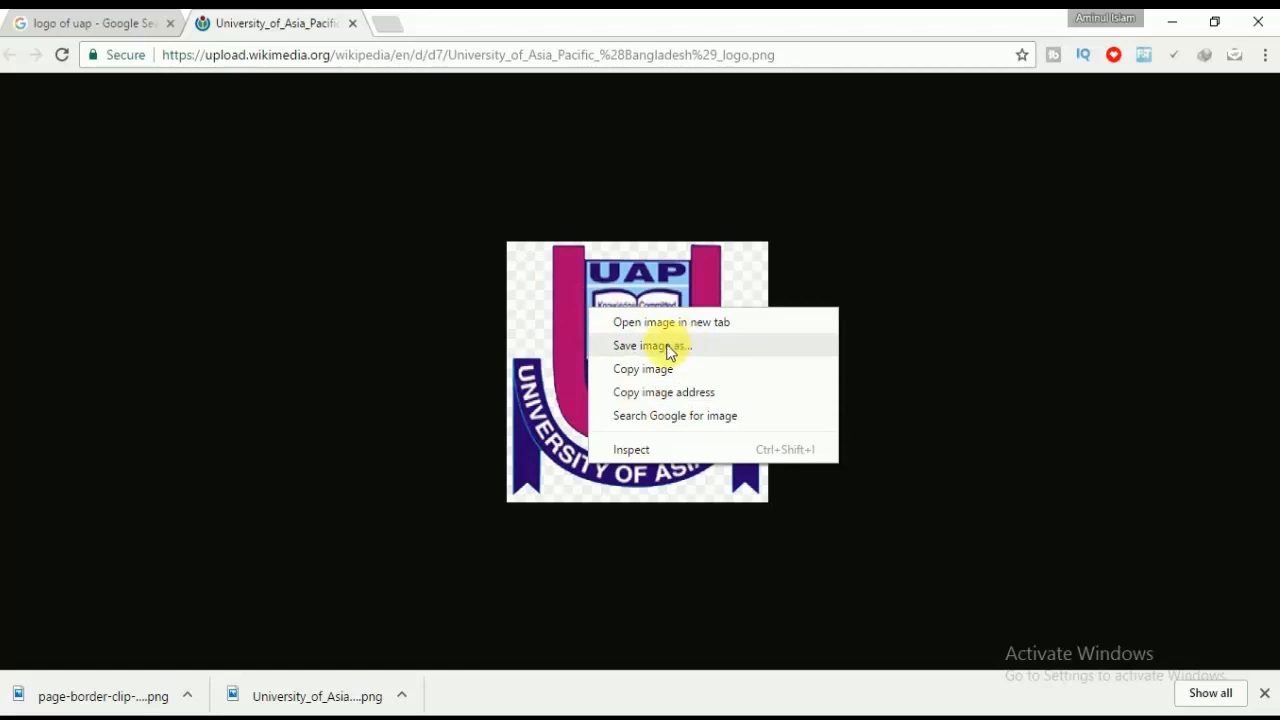
{"action": "left_click", "coordinate": [686, 346]}
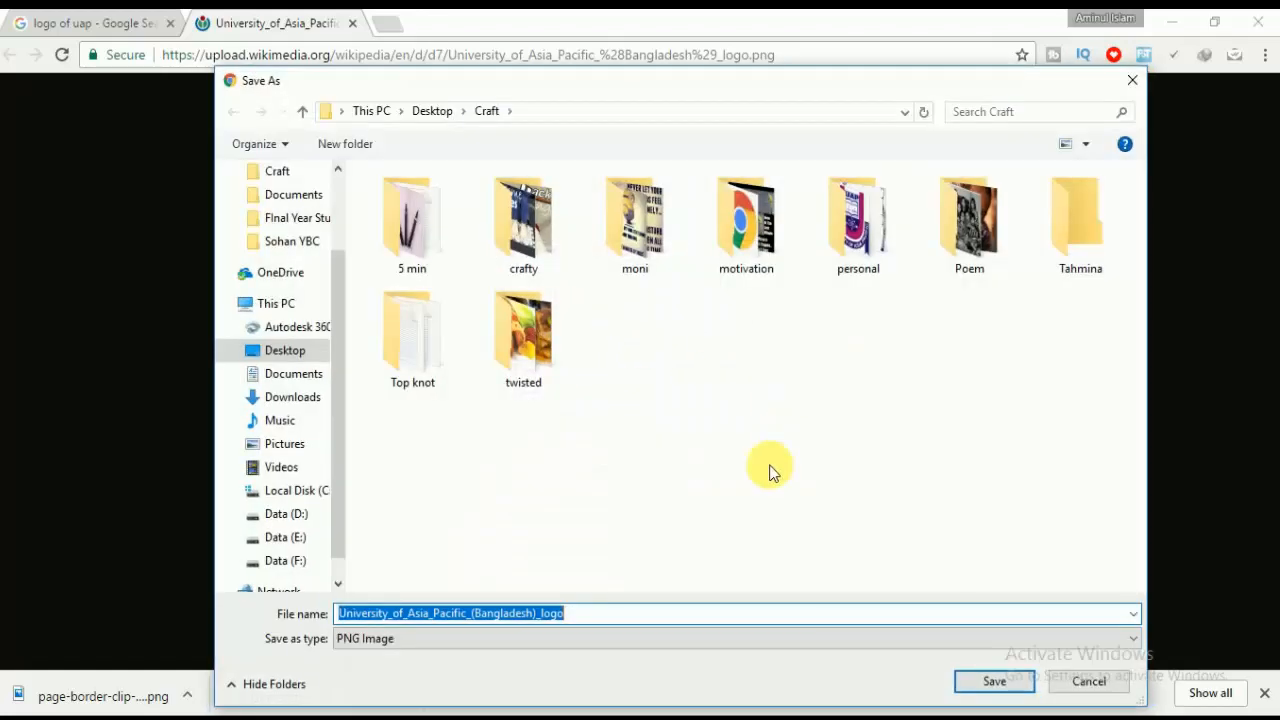
{"action": "left_click", "coordinate": [994, 681]}
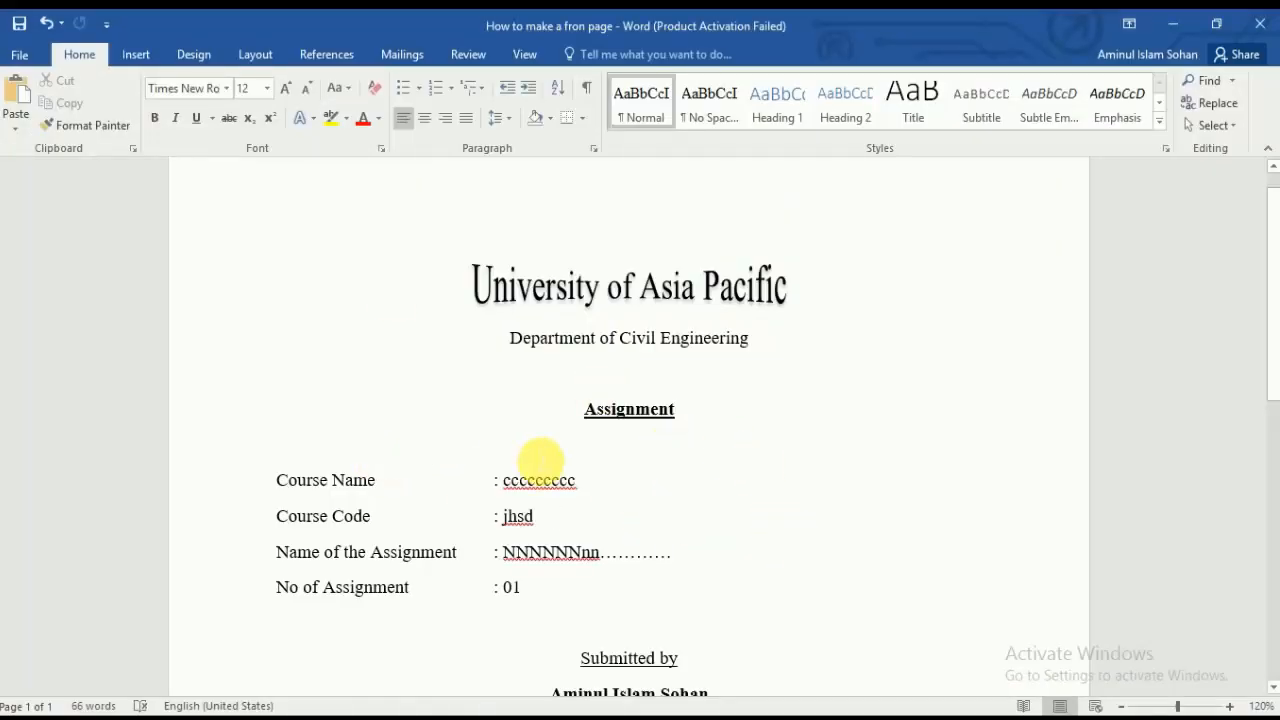
Step: Open the Printed Watermark dialog via Design > Watermark > Custom Watermark
{"action": "left_click", "coordinate": [195, 54]}
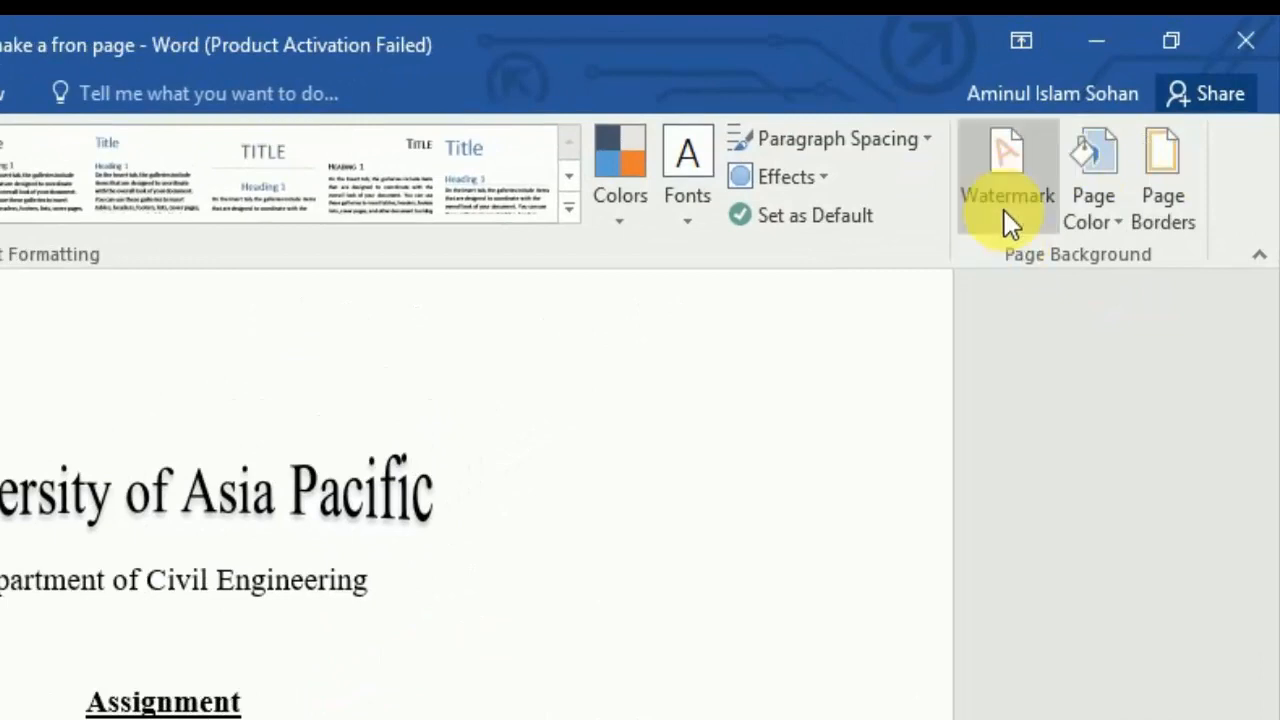
{"action": "left_click", "coordinate": [1005, 212]}
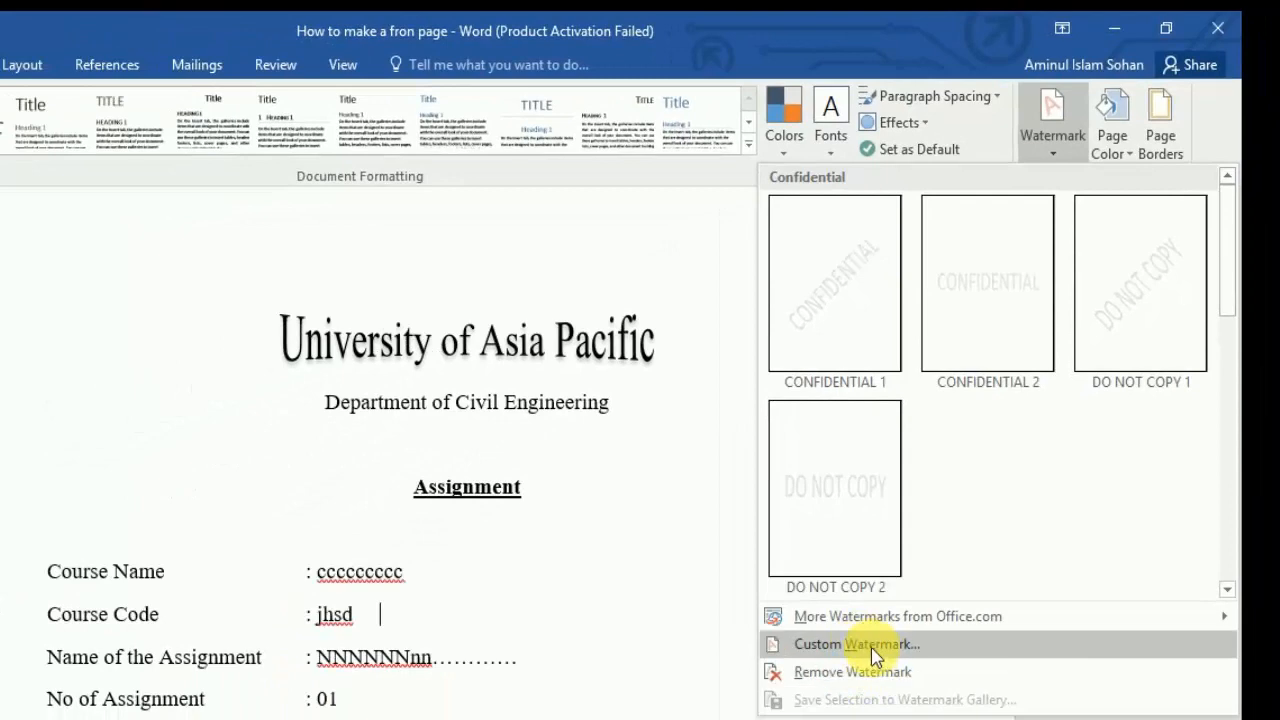
{"action": "left_click", "coordinate": [871, 647]}
{"action": "left_click_drag", "start_coordinate": [449, 263], "coordinate": [474, 208]}
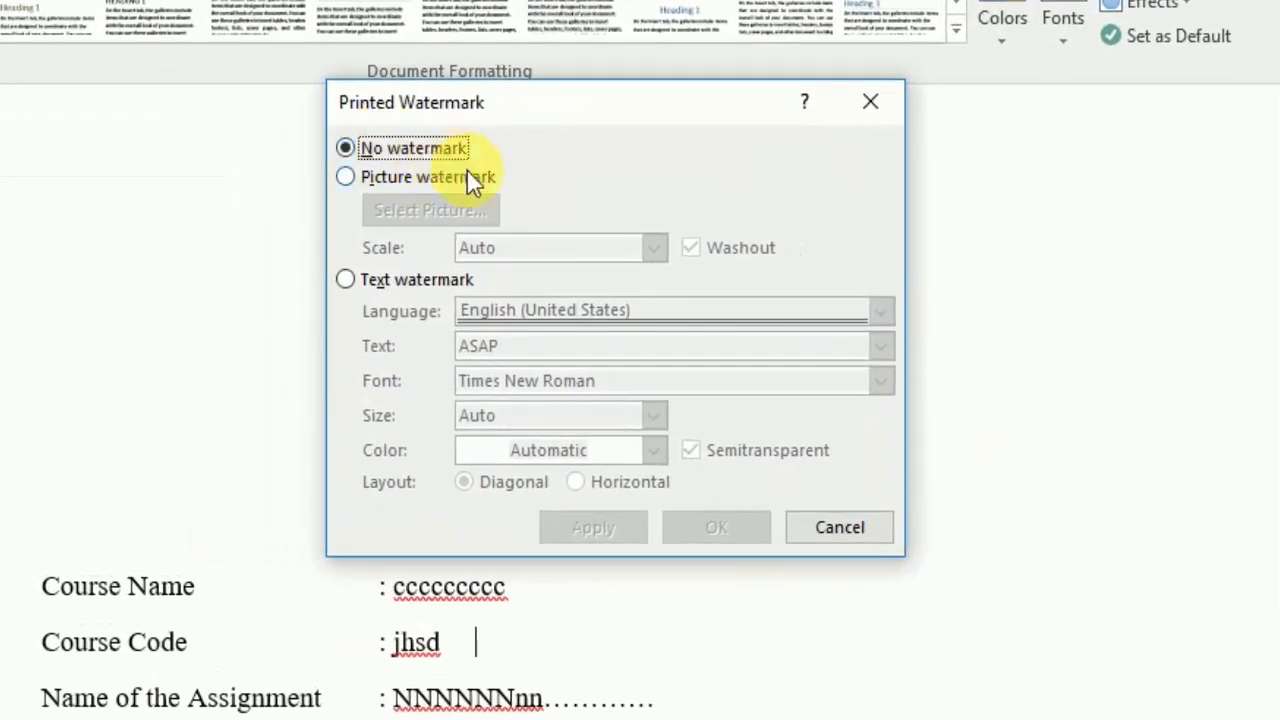
Step: Apply University_of_Asia_Pacific_(Bangladesh)_logo.png as a picture watermark with Auto scale and Washout
{"action": "left_click", "coordinate": [440, 149]}
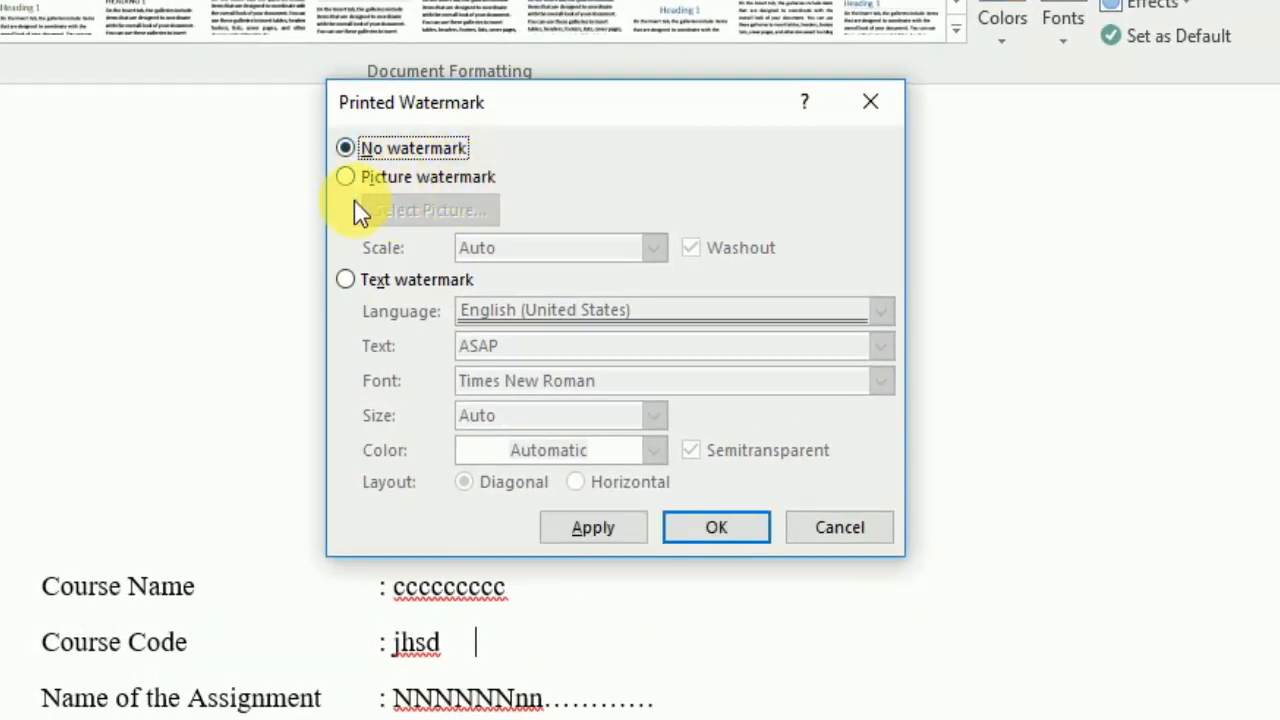
{"action": "left_click", "coordinate": [373, 177]}
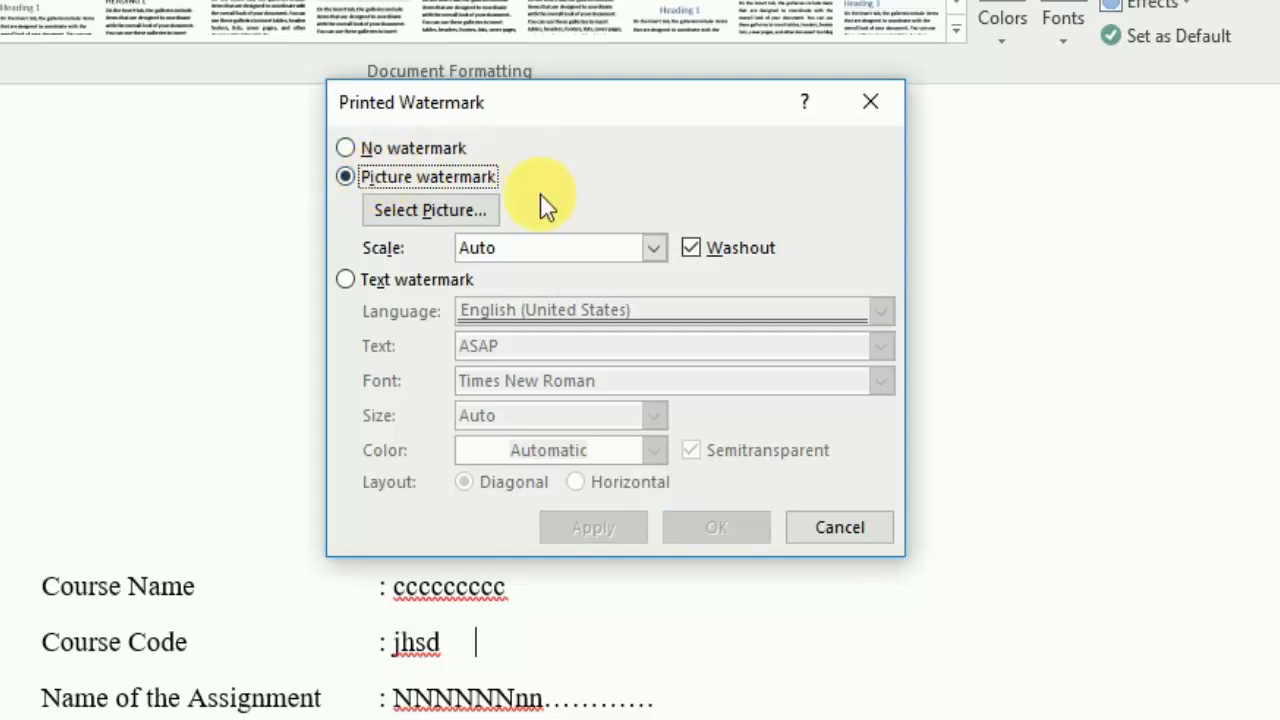
{"action": "left_click", "coordinate": [426, 213]}
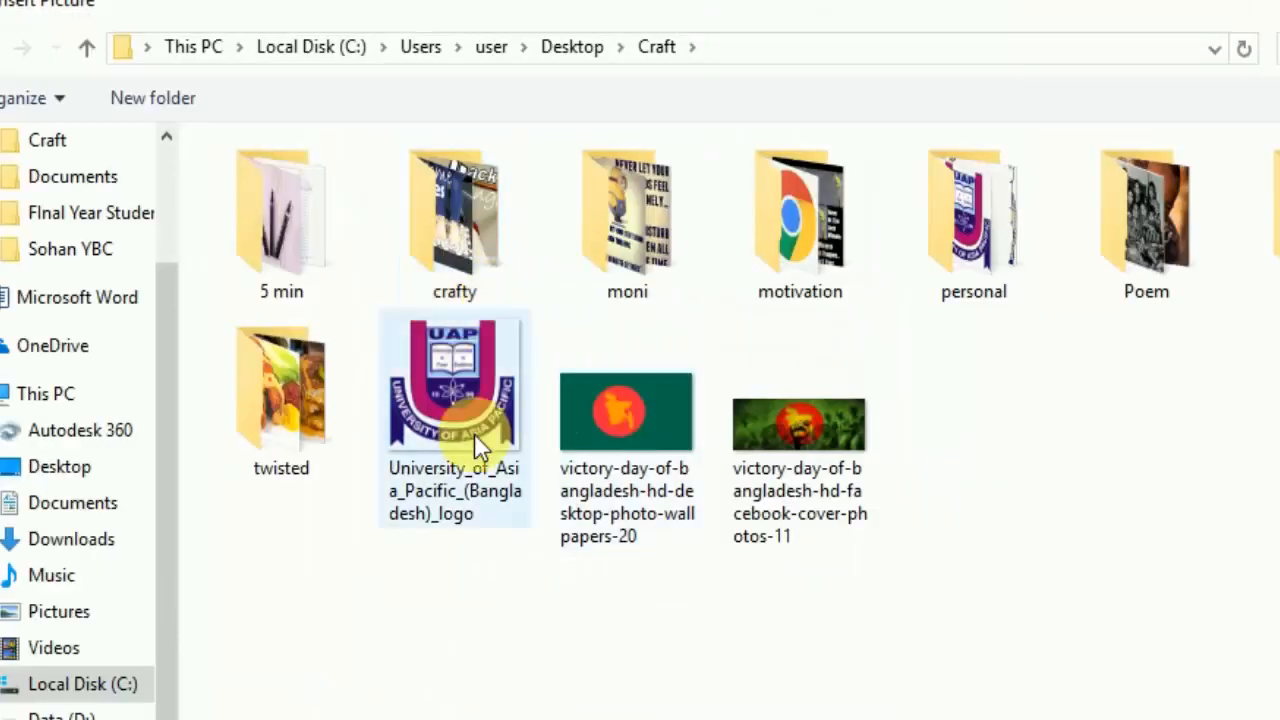
{"action": "double_click", "coordinate": [447, 407]}
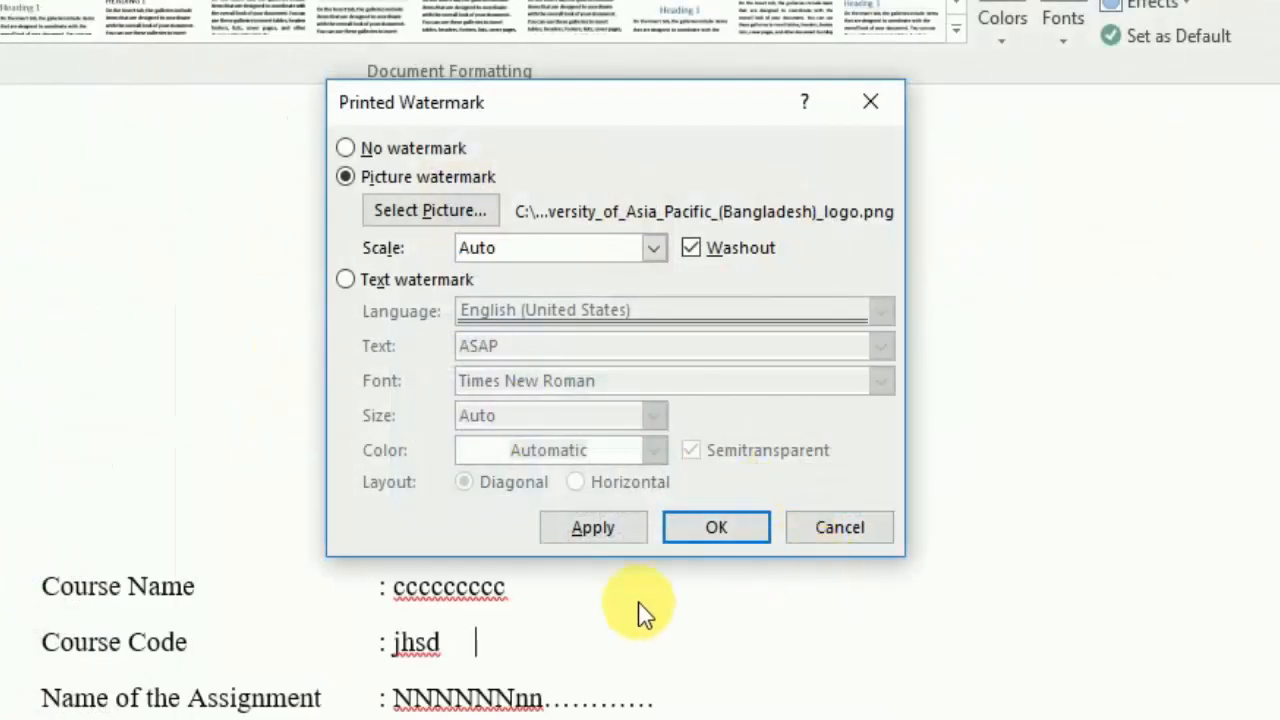
{"action": "left_click", "coordinate": [710, 528]}
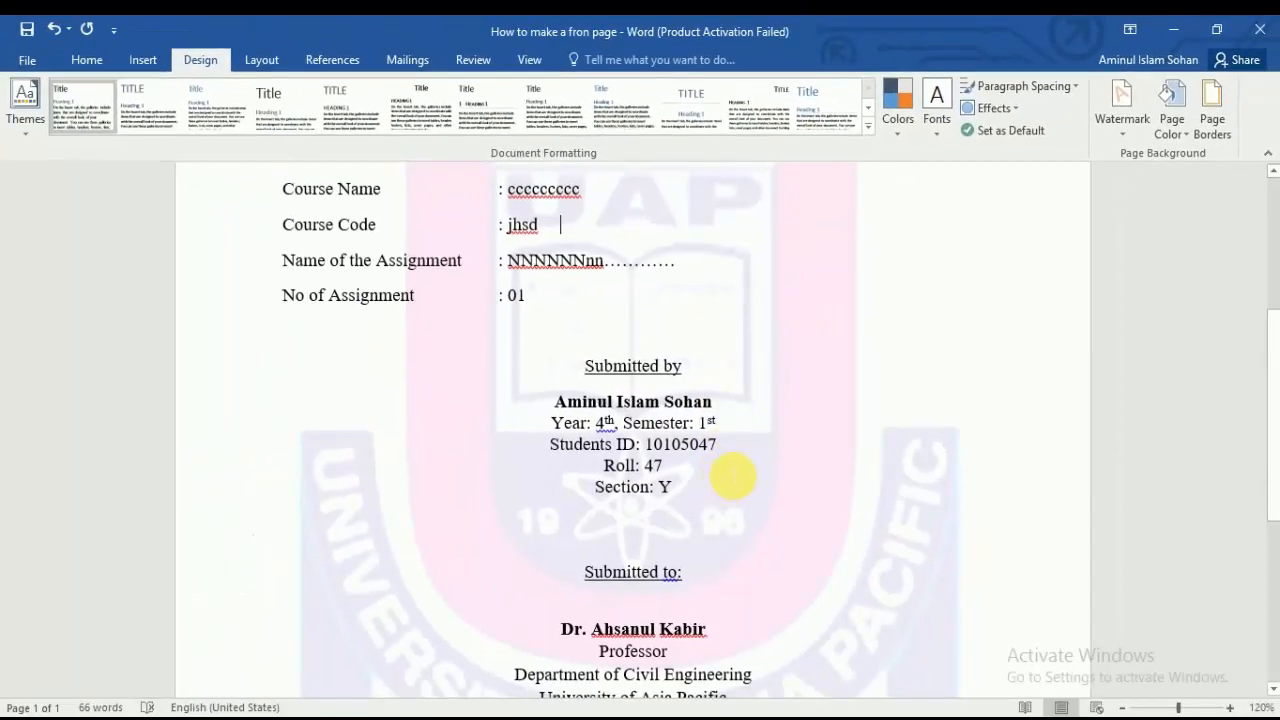
{"action": "scroll", "coordinate": [725, 527], "scroll_direction": "down", "scroll_amount": 3}
{"action": "scroll", "coordinate": [729, 481], "scroll_direction": "up", "scroll_amount": 3}
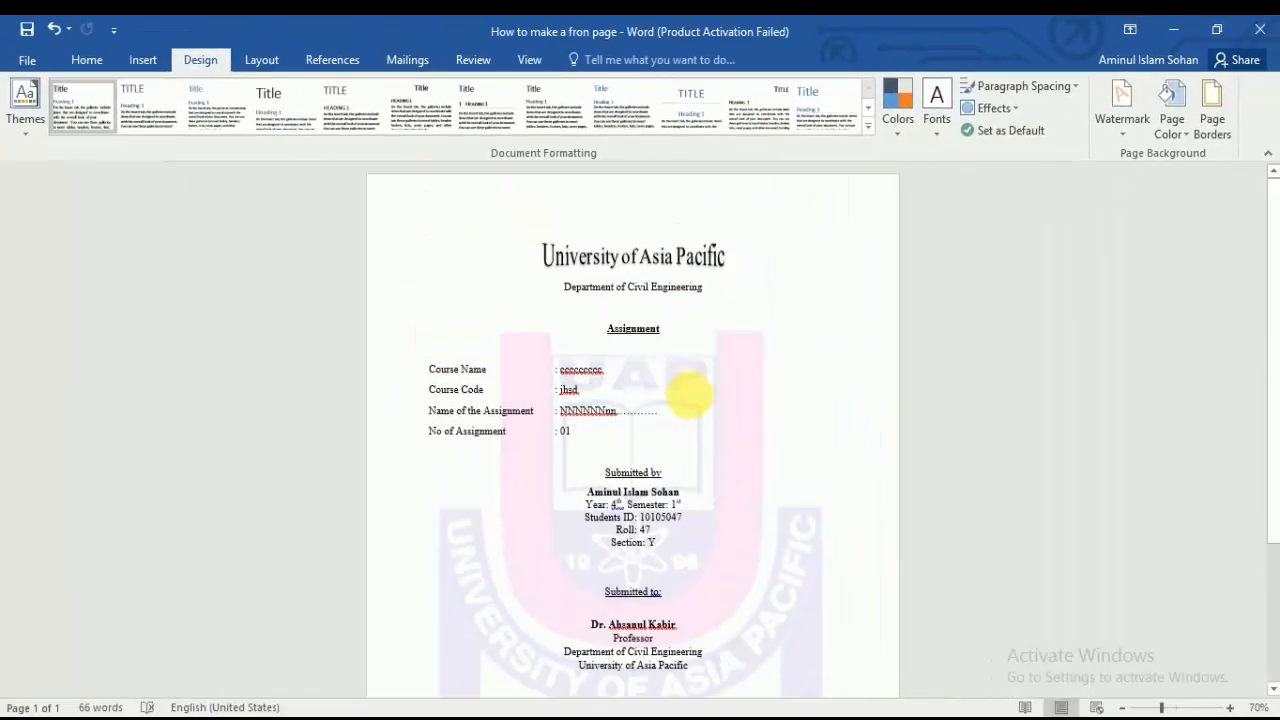
{"action": "scroll", "coordinate": [690, 396], "scroll_direction": "up", "scroll_amount": 4}
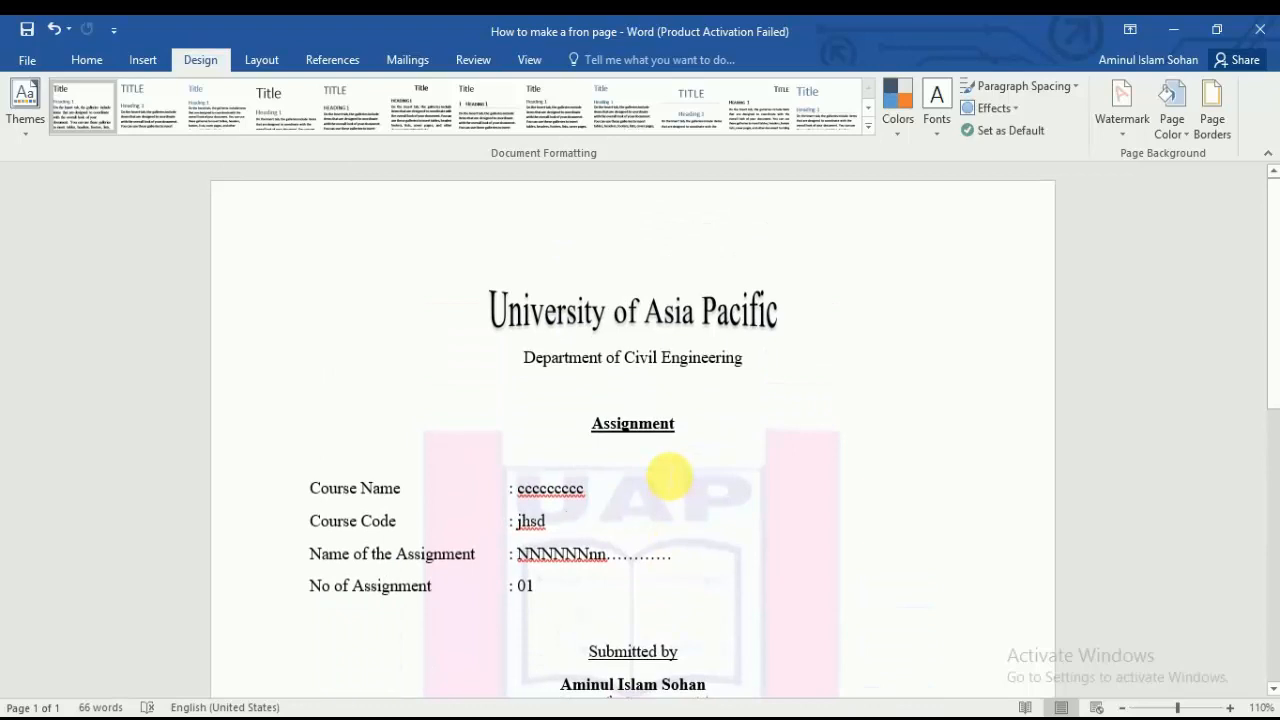
{"action": "scroll", "coordinate": [669, 476], "scroll_direction": "down", "scroll_amount": 10}
{"action": "scroll", "coordinate": [751, 429], "scroll_direction": "up", "scroll_amount": 10}
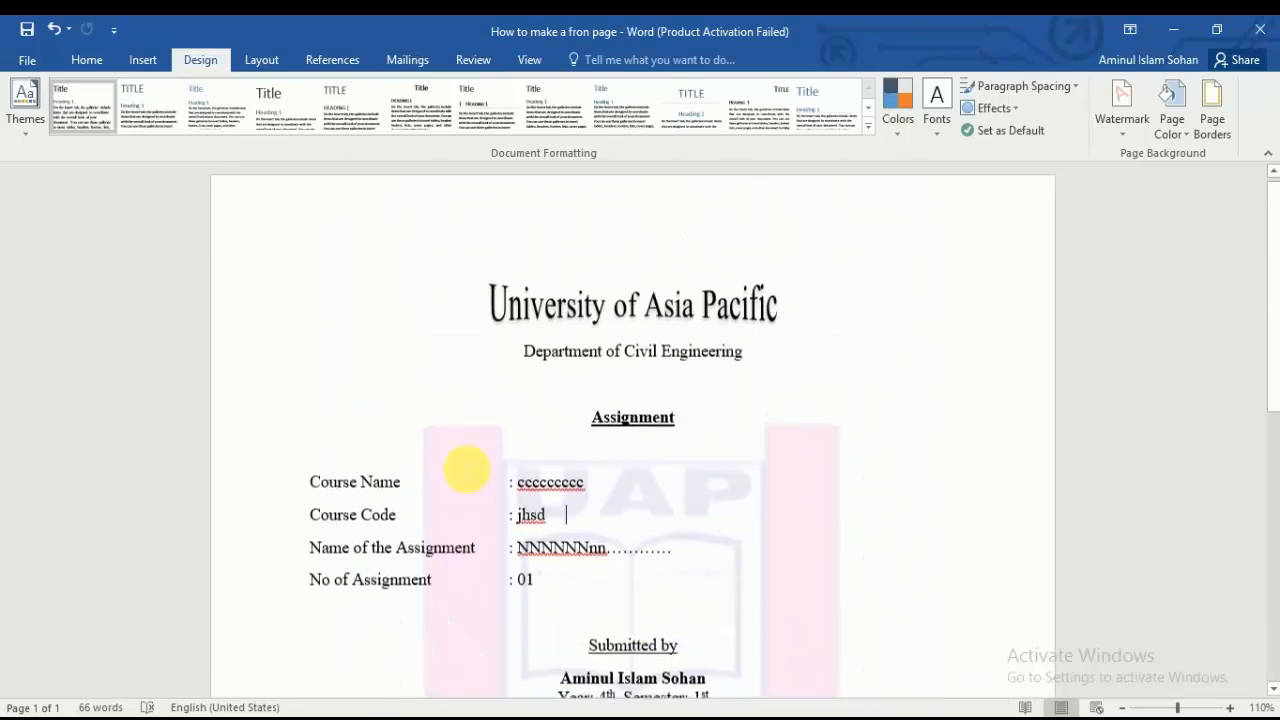